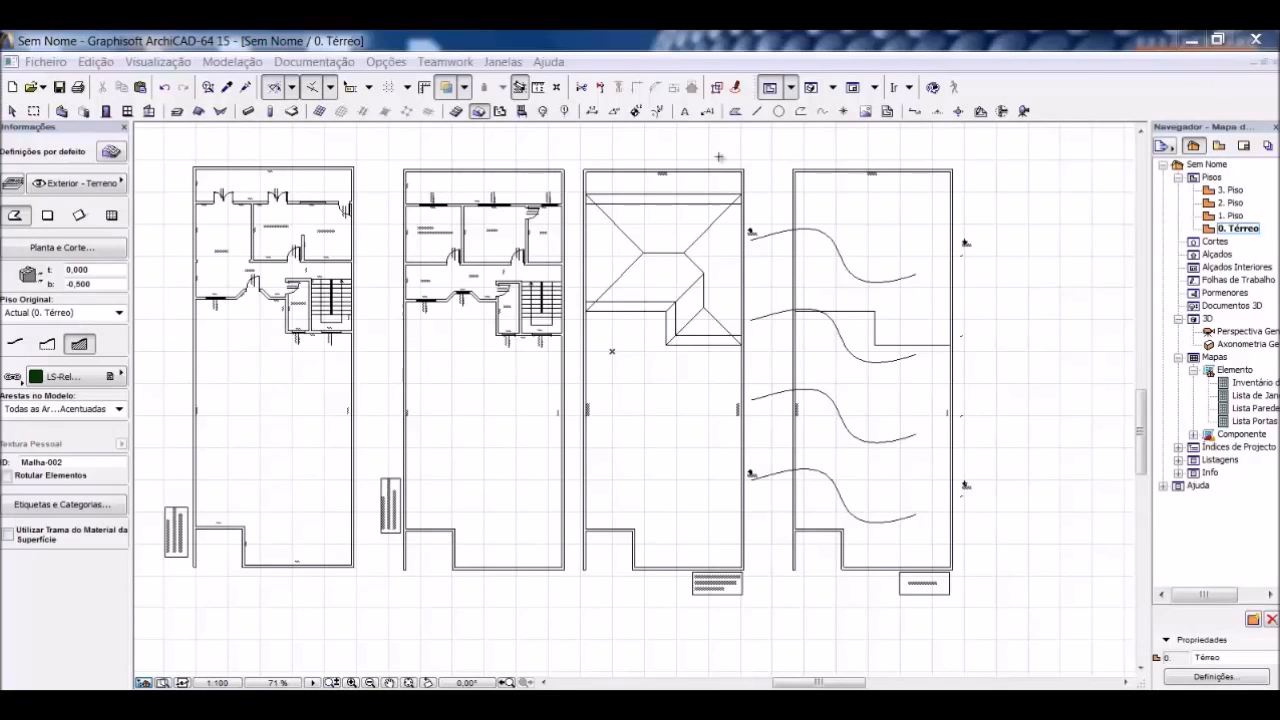
pyautogui.click(515, 155)
pyautogui.press('Escape')
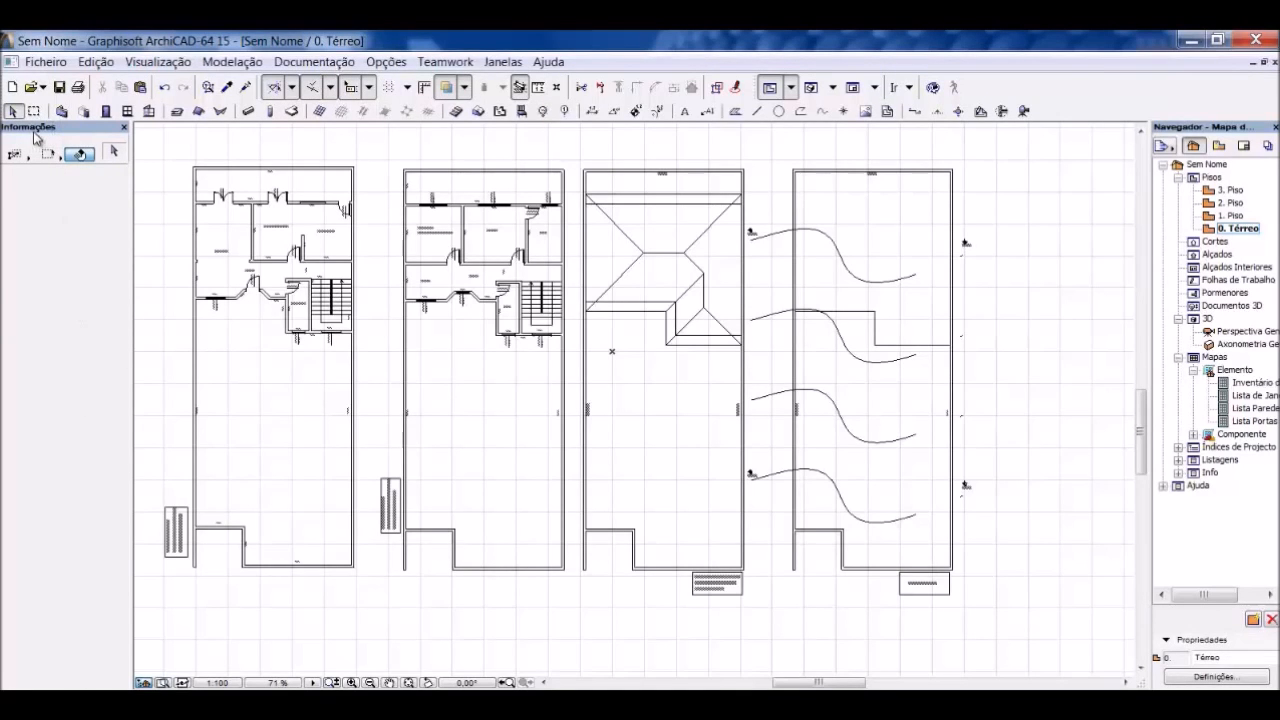
pyautogui.click(64, 112)
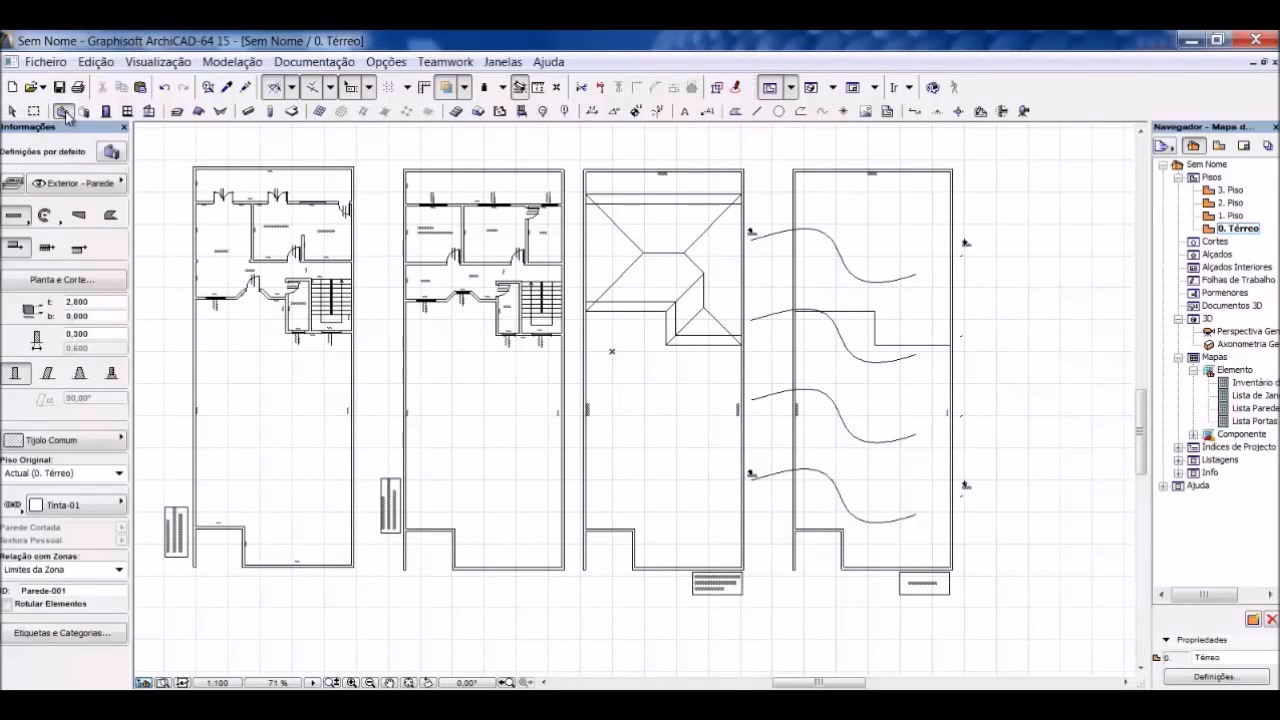
pyautogui.press('Escape')
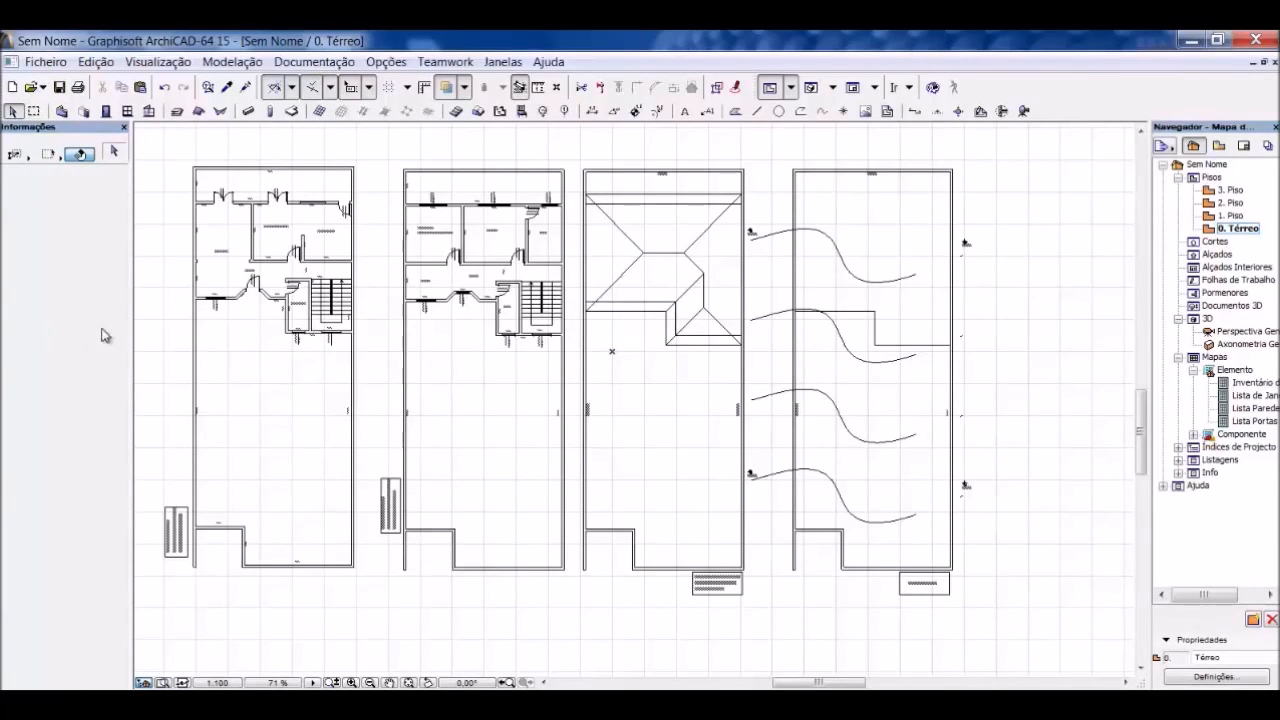
# Step: Activate the Mesh tool for modelling the terrain on the topography plan
pyautogui.scroll(6, 1069, 136)
pyautogui.scroll(-2, 765, 273)
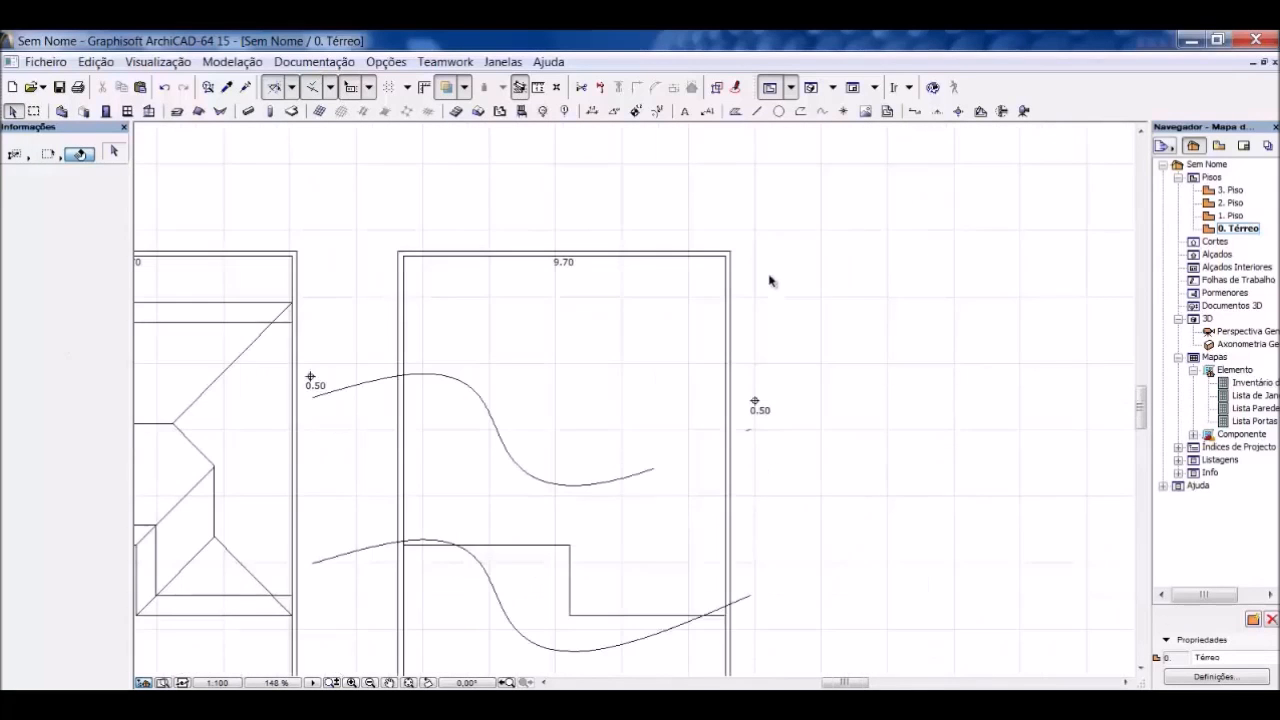
pyautogui.click(479, 111)
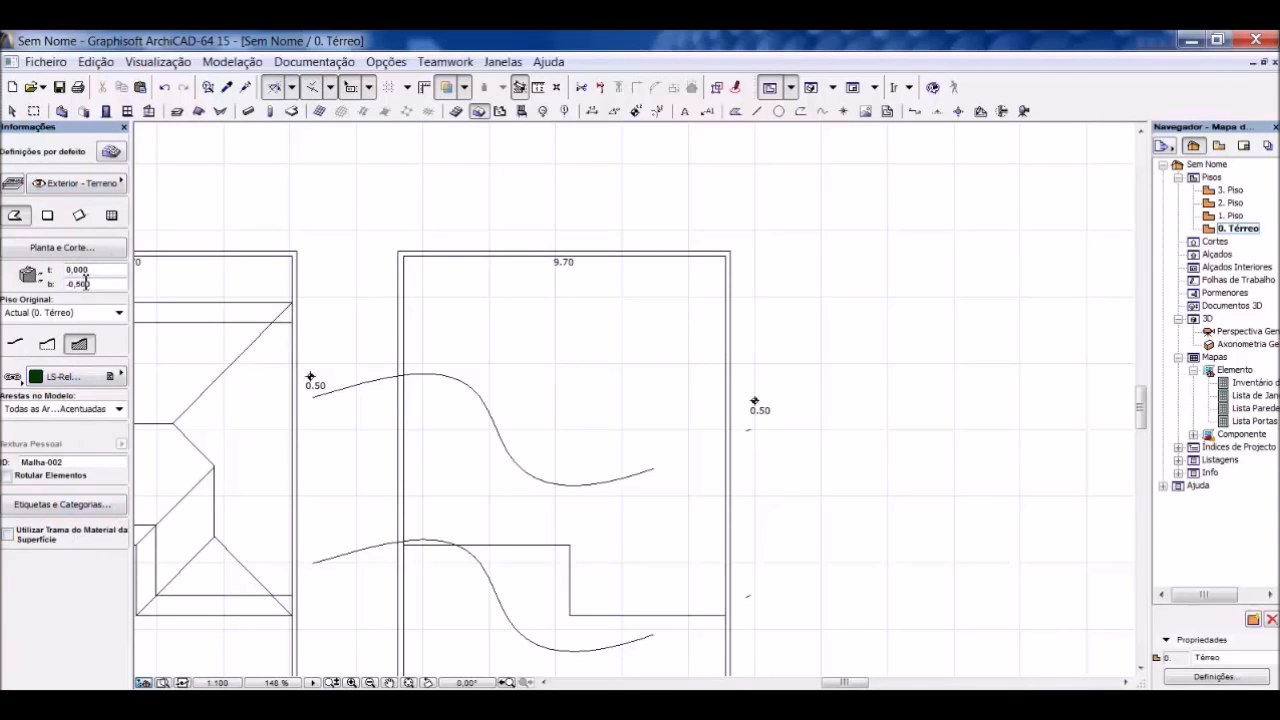
# Step: Examine the contour lines and their level marks across the topography plan
pyautogui.scroll(-3, 588, 194)
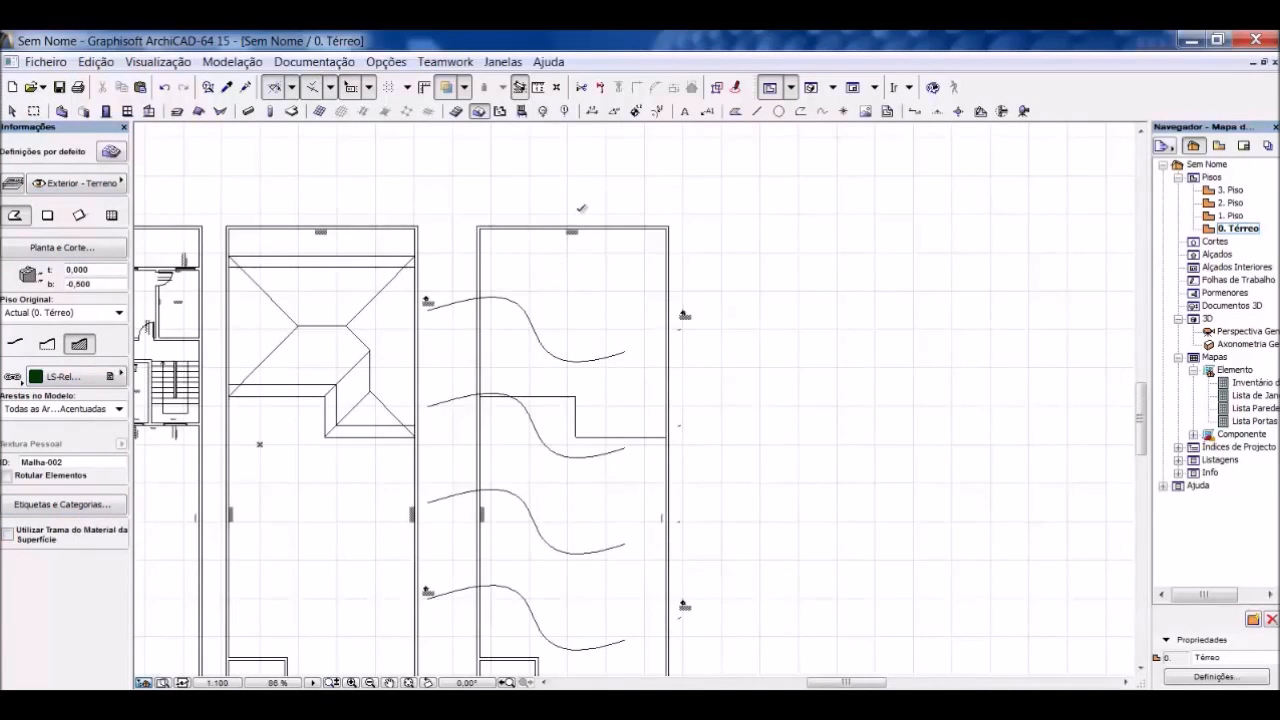
pyautogui.scroll(4, 534, 451)
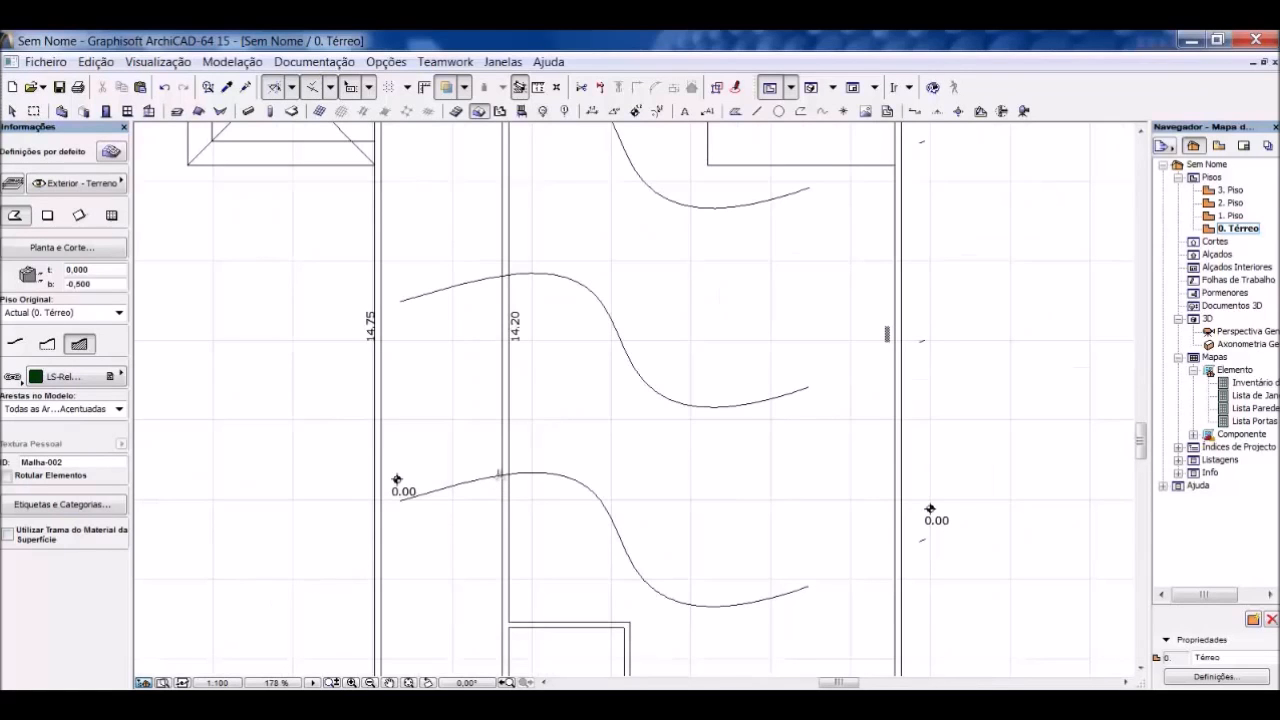
pyautogui.scroll(-4, 497, 474)
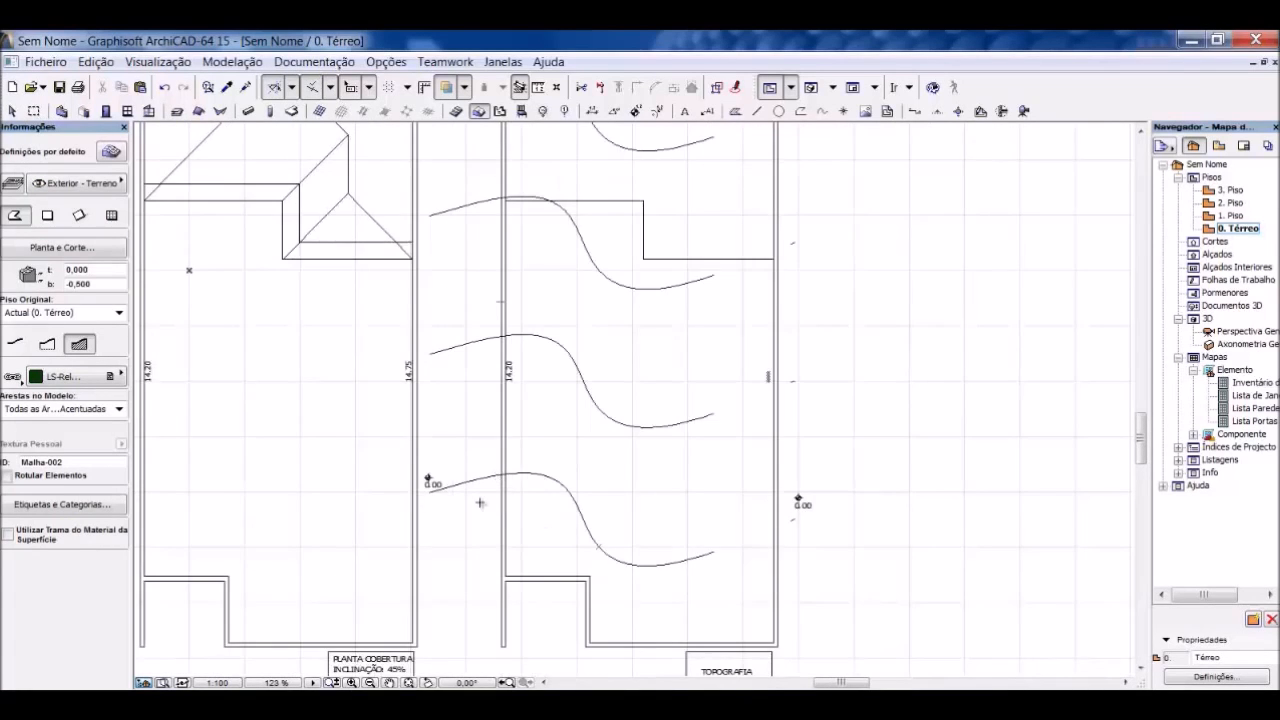
pyautogui.scroll(4, 480, 505)
pyautogui.scroll(-2, 586, 560)
pyautogui.scroll(-2, 586, 560)
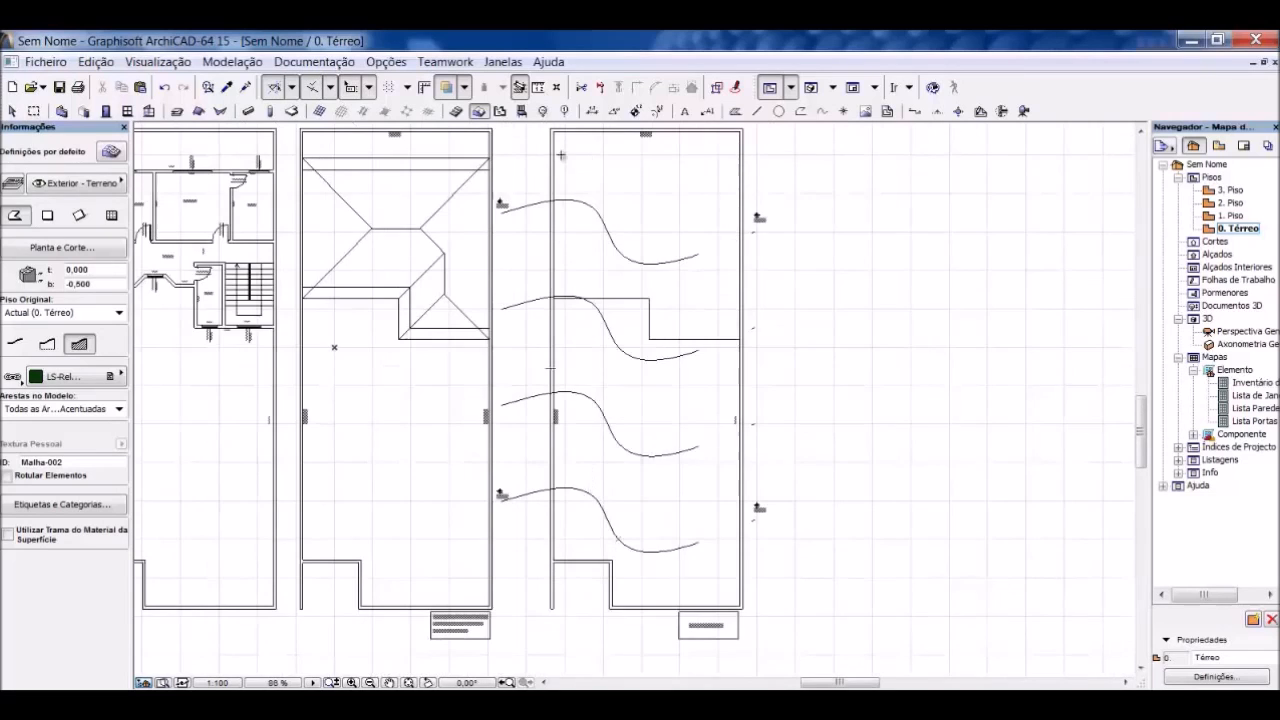
pyautogui.scroll(4, 562, 157)
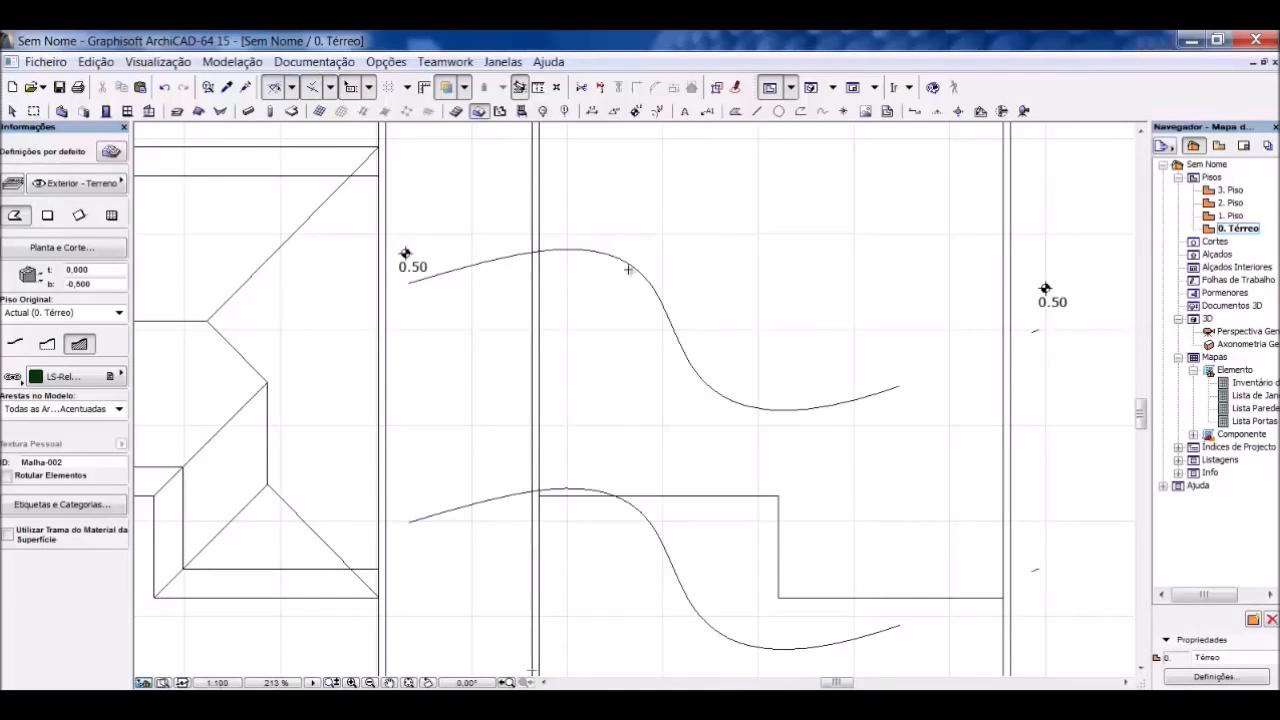
pyautogui.scroll(-2, 306, 399)
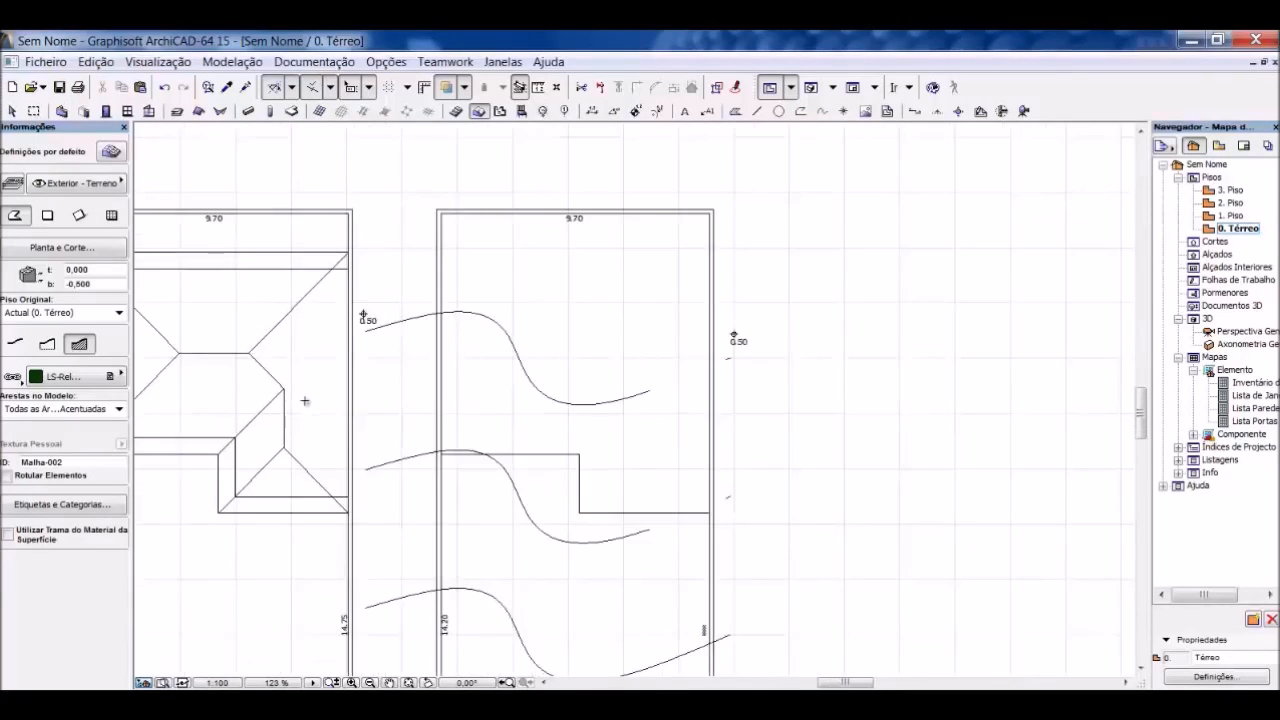
pyautogui.scroll(2, 506, 292)
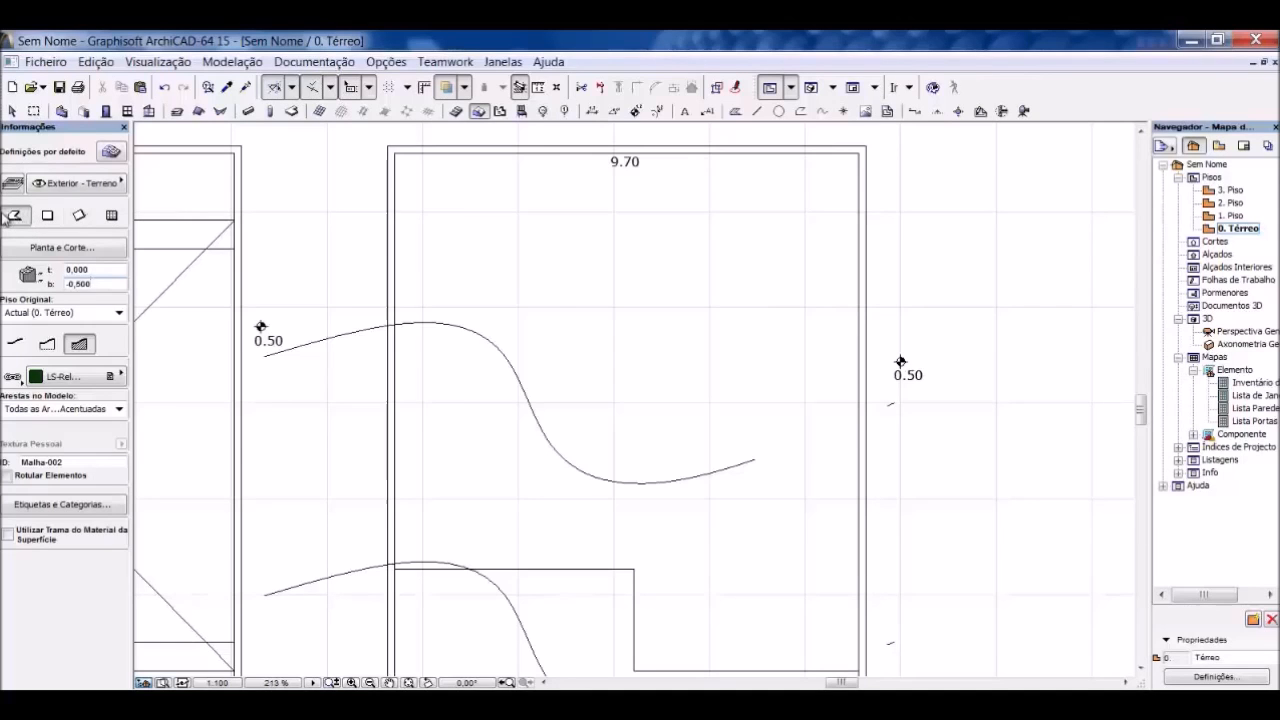
# Step: Set the mesh's top surface material to LS-Relva Verde and link one material to all mesh surfaces
pyautogui.click(16, 378)
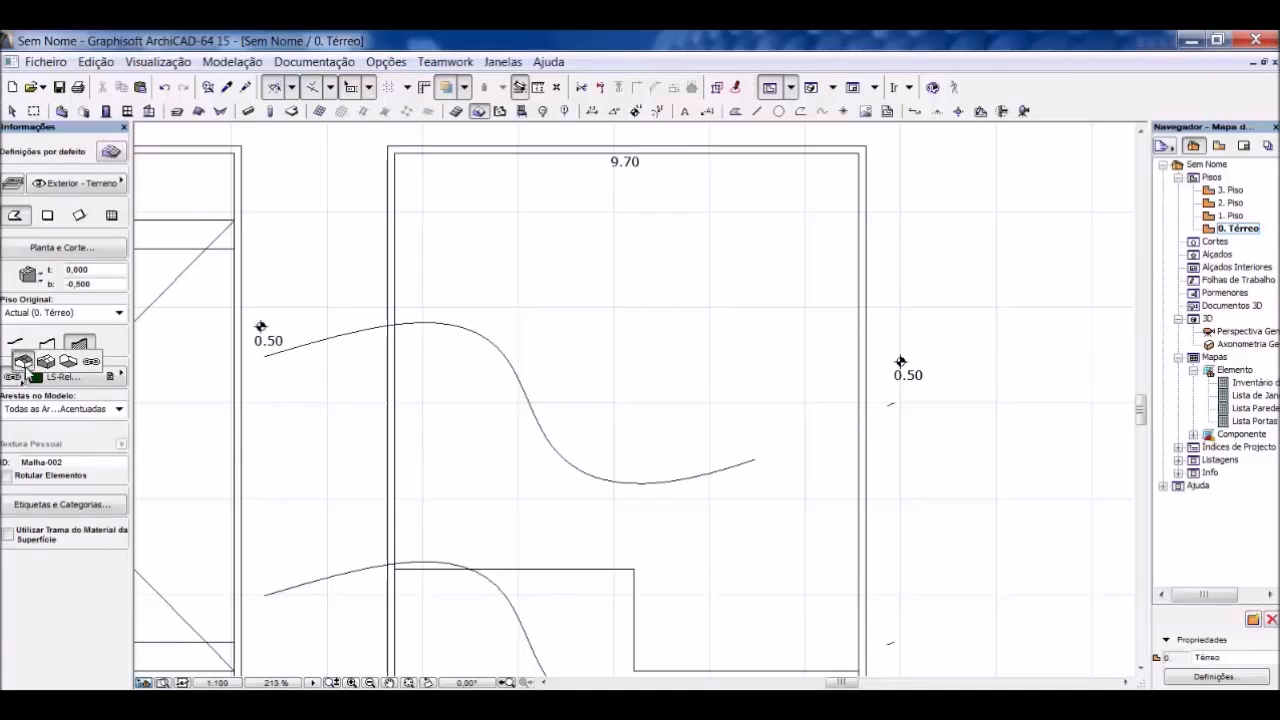
pyautogui.click(21, 363)
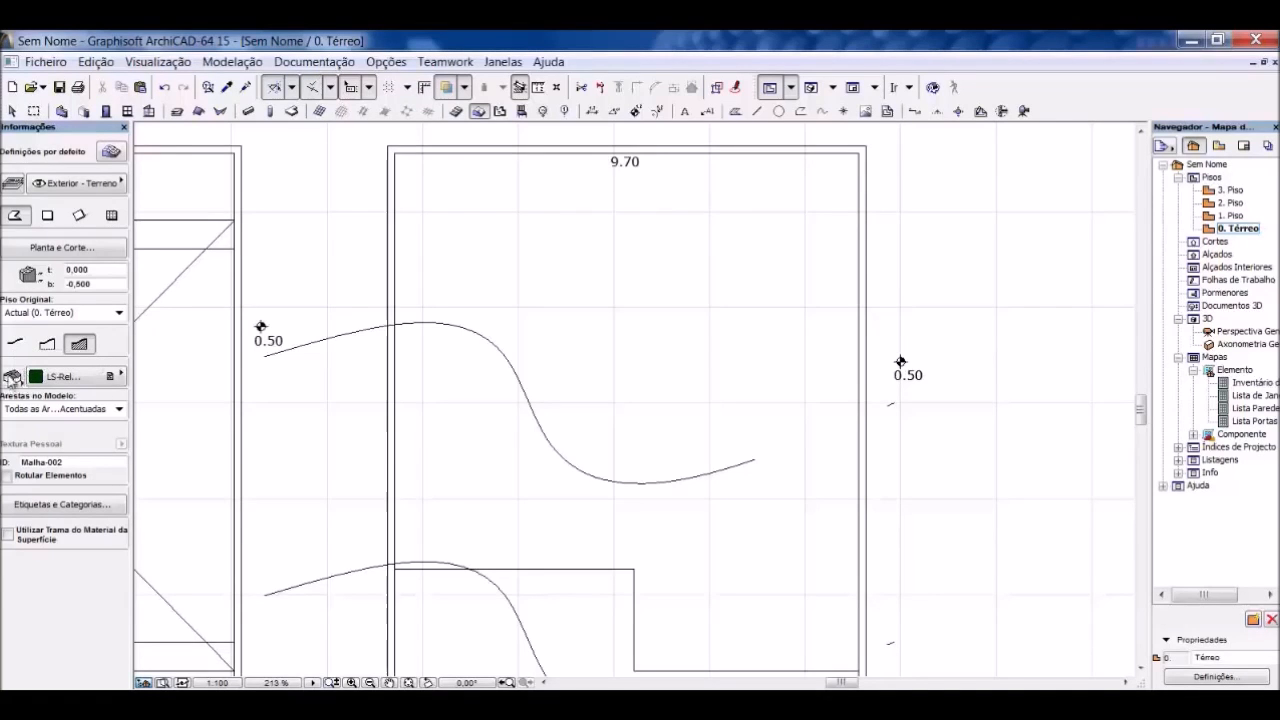
pyautogui.click(55, 381)
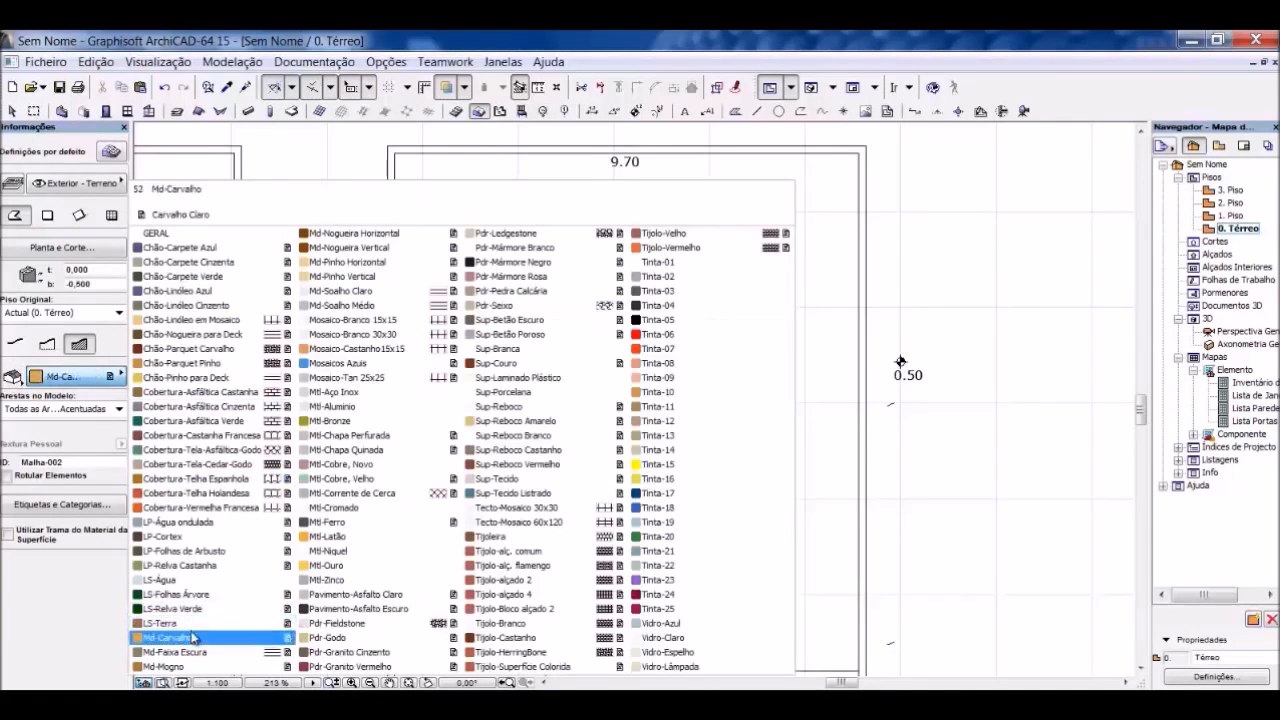
pyautogui.click(200, 610)
pyautogui.click(14, 376)
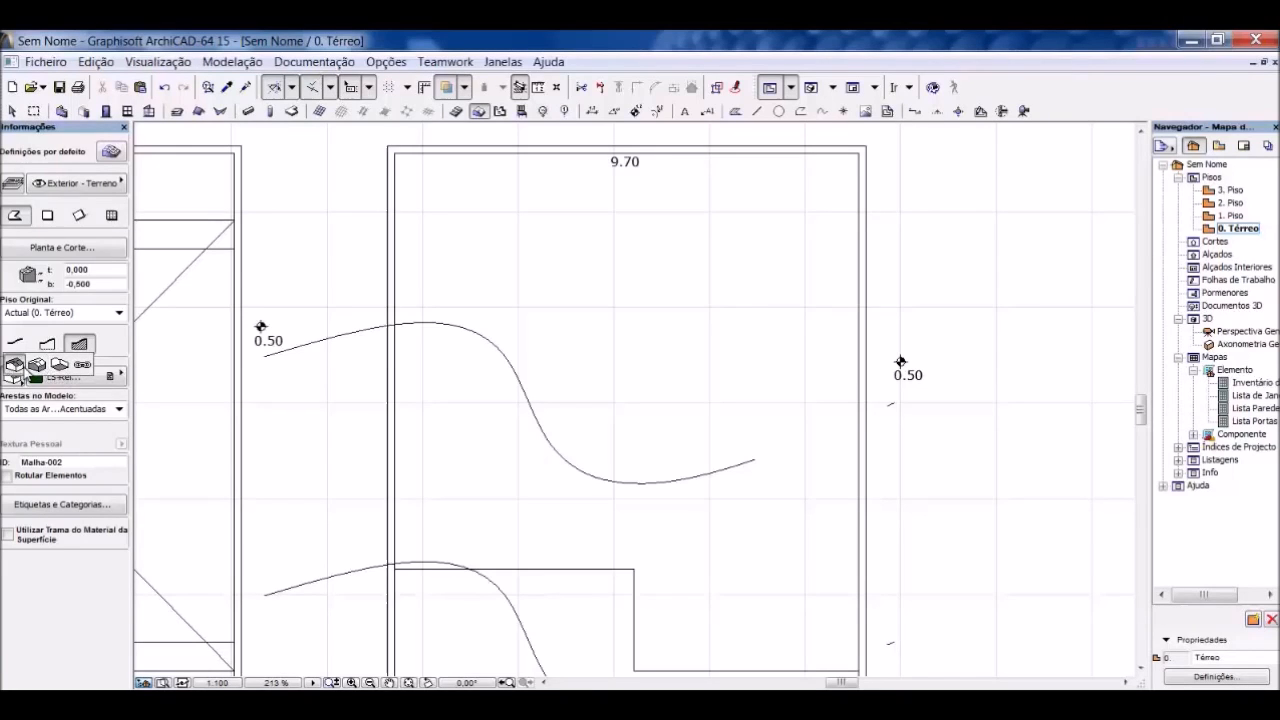
pyautogui.click(86, 367)
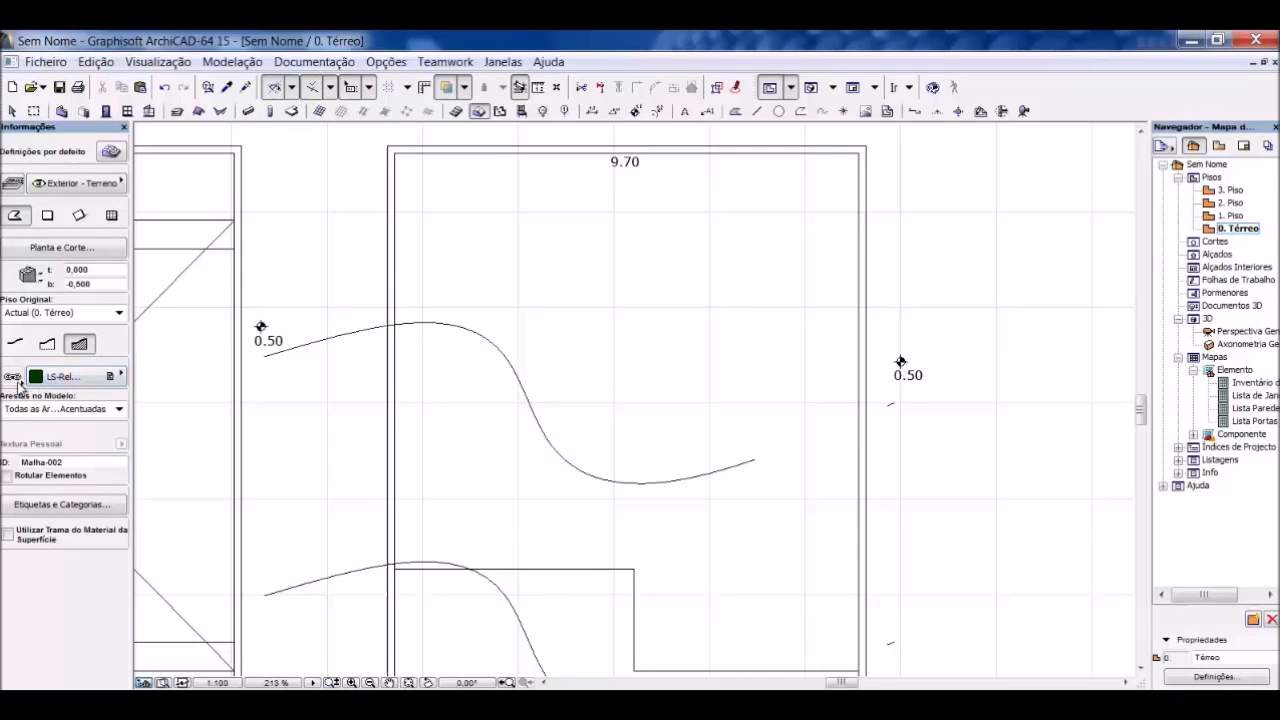
# Step: Unlink the mesh's surface materials and set the side surfaces to LS-Terra
pyautogui.click(15, 382)
pyautogui.click(47, 369)
pyautogui.click(57, 385)
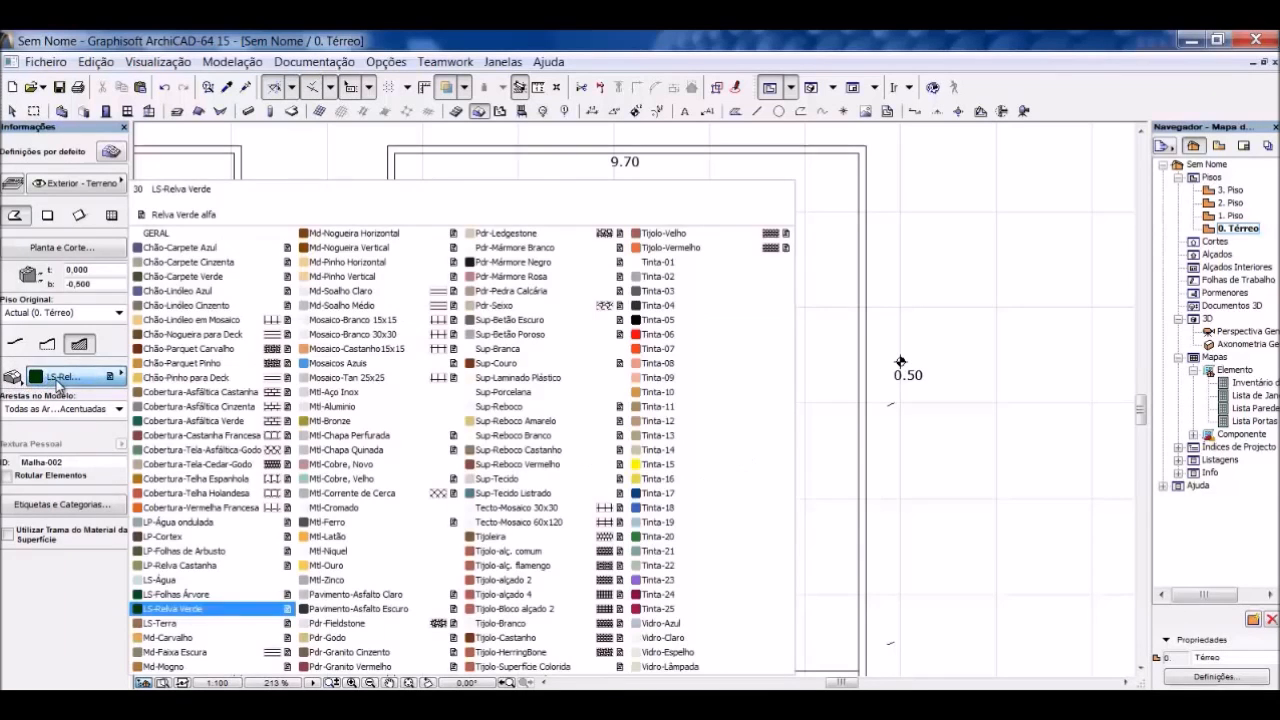
pyautogui.click(168, 628)
pyautogui.click(15, 378)
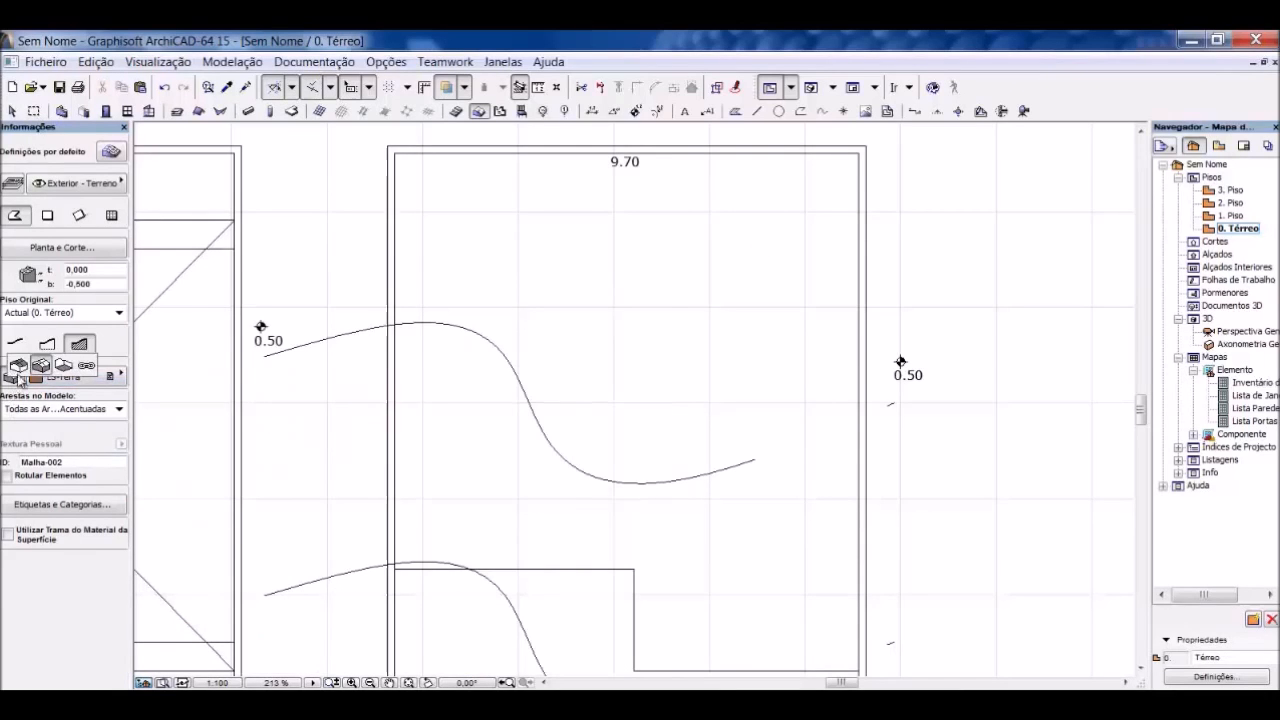
pyautogui.click(19, 367)
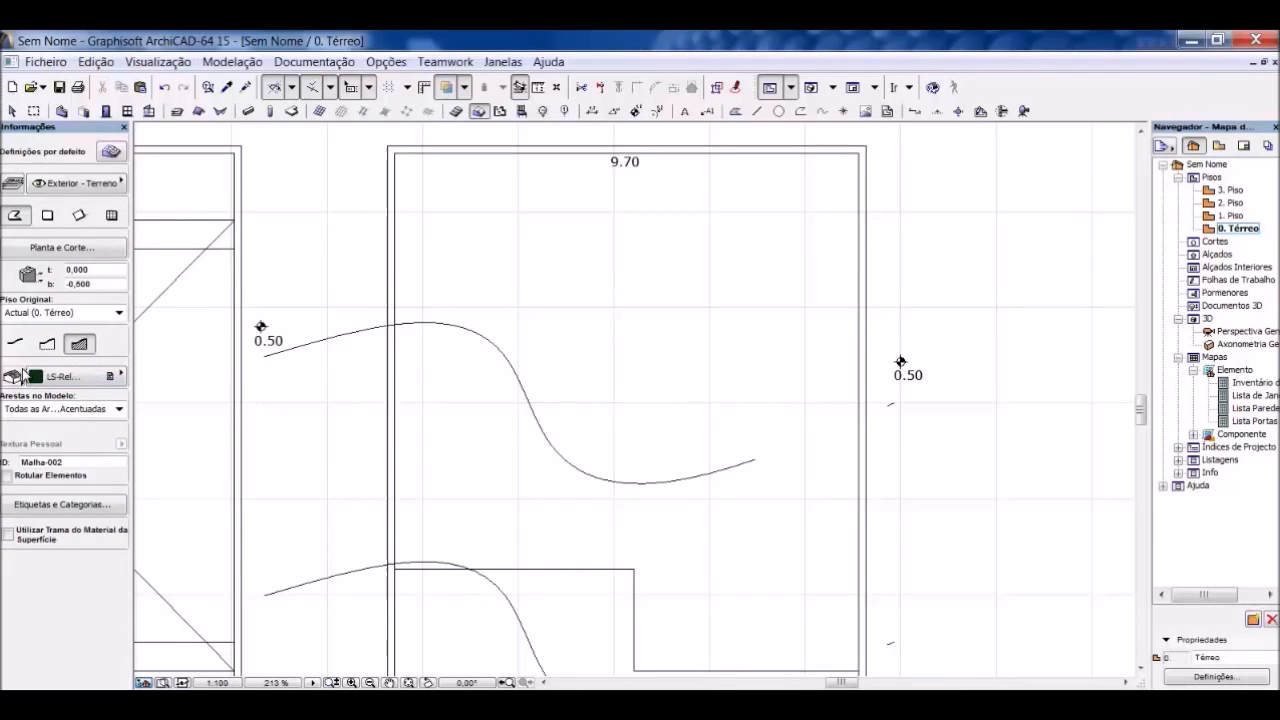
# Step: Review the separate top and side materials, and relink all mesh surfaces to the LS-Relva Verde material
pyautogui.click(82, 379)
pyautogui.click(80, 379)
pyautogui.click(17, 378)
pyautogui.click(42, 372)
pyautogui.click(54, 377)
pyautogui.click(54, 378)
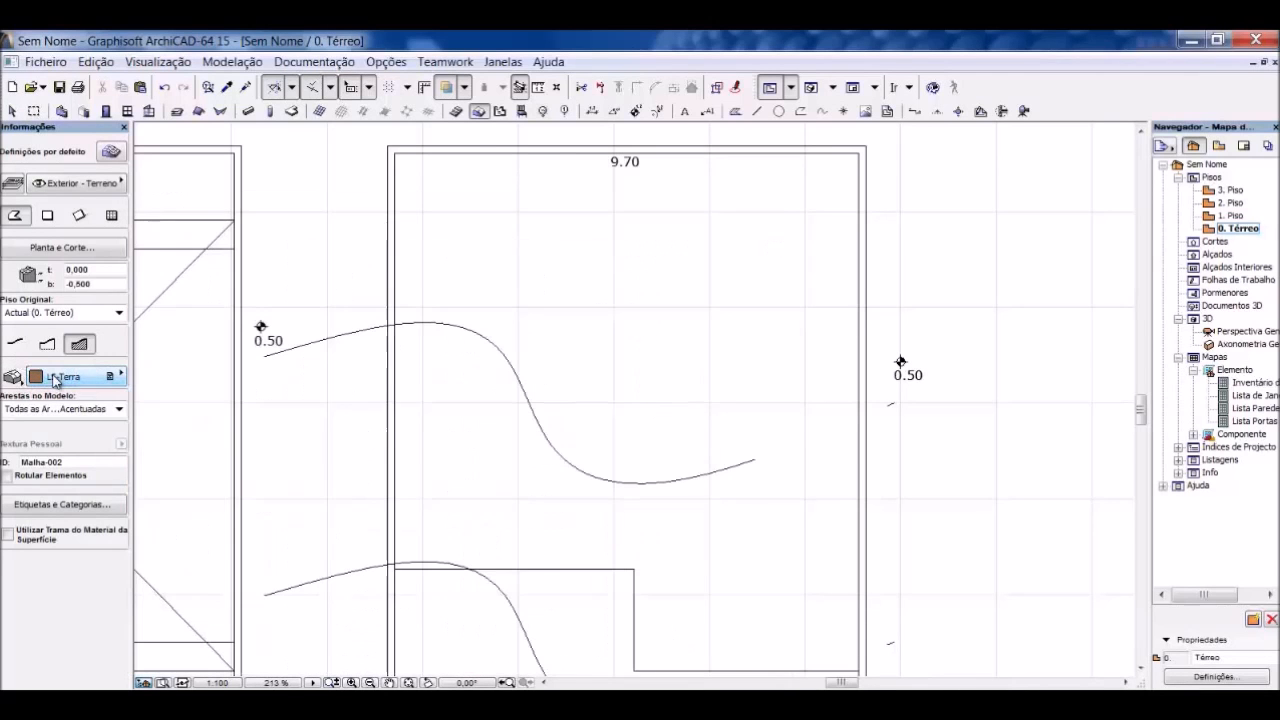
pyautogui.click(15, 377)
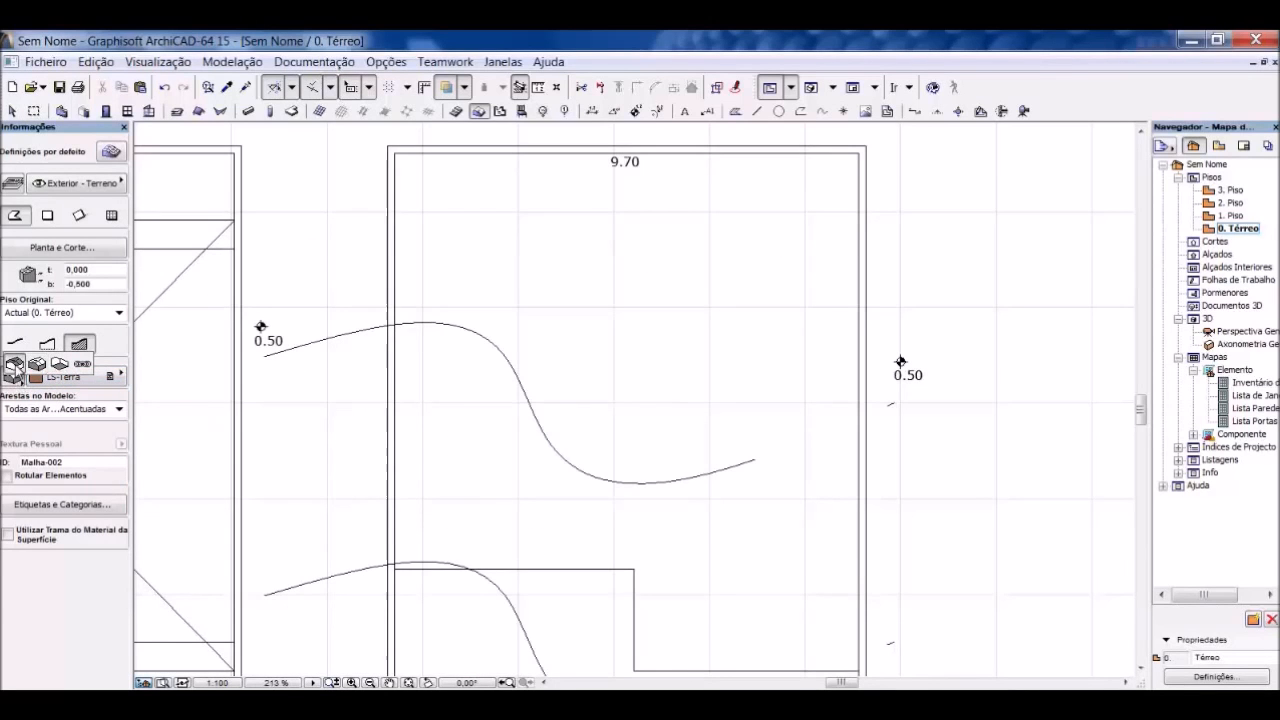
pyautogui.click(14, 367)
pyautogui.click(18, 379)
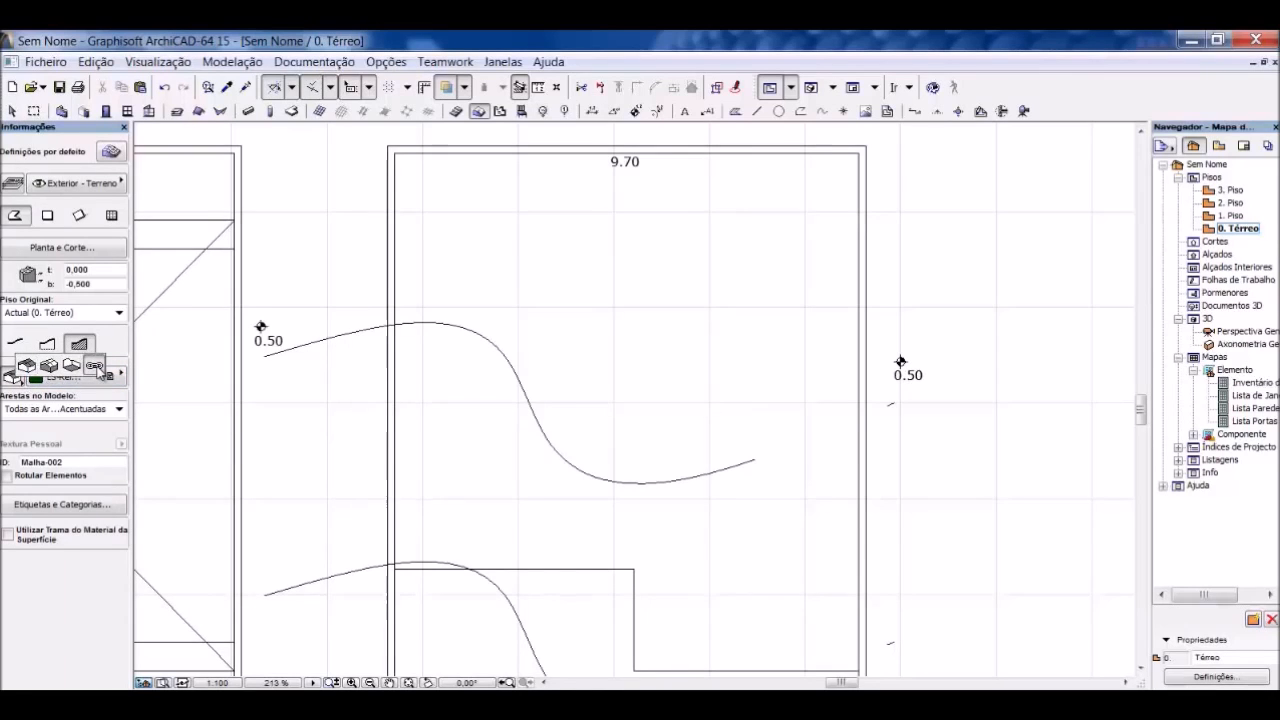
pyautogui.click(95, 366)
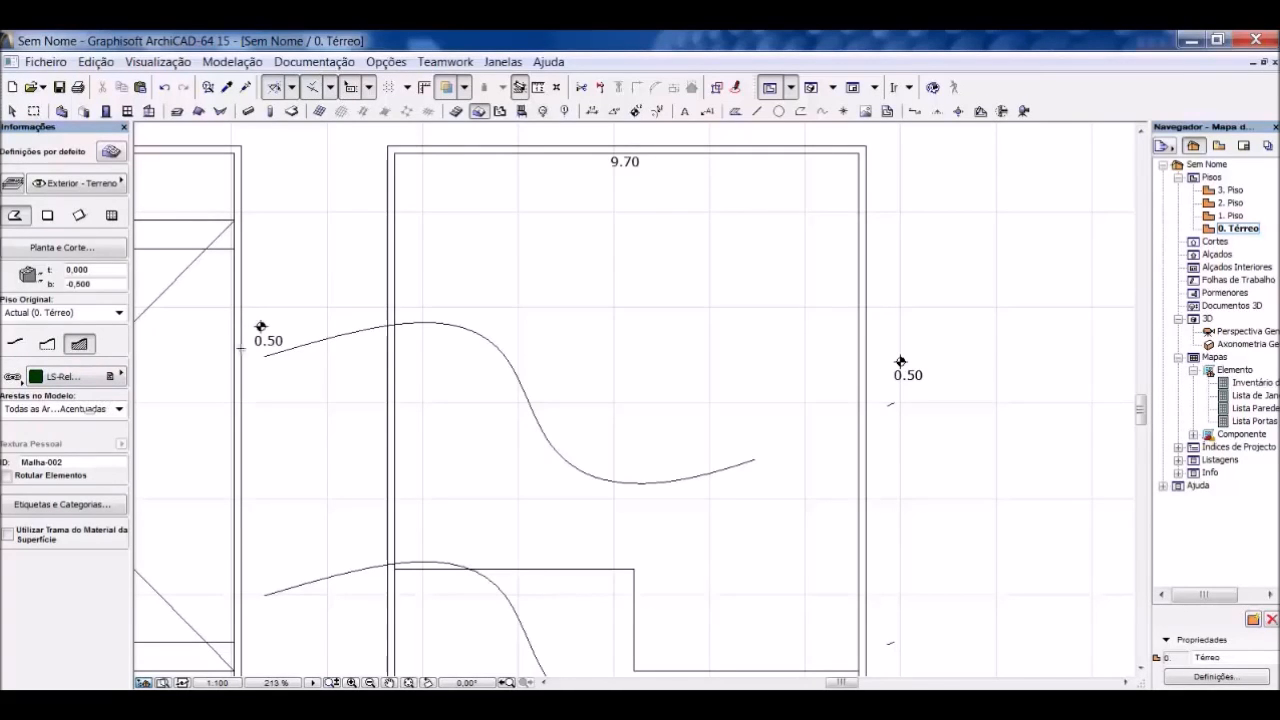
# Step: Start the mesh outline at the topography lot's upper-left outer corner, with a 10 m top edge and a side edge to the lower-right corner
pyautogui.scroll(-3, 300, 300)
pyautogui.scroll(2, 565, 163)
pyautogui.scroll(1, 565, 163)
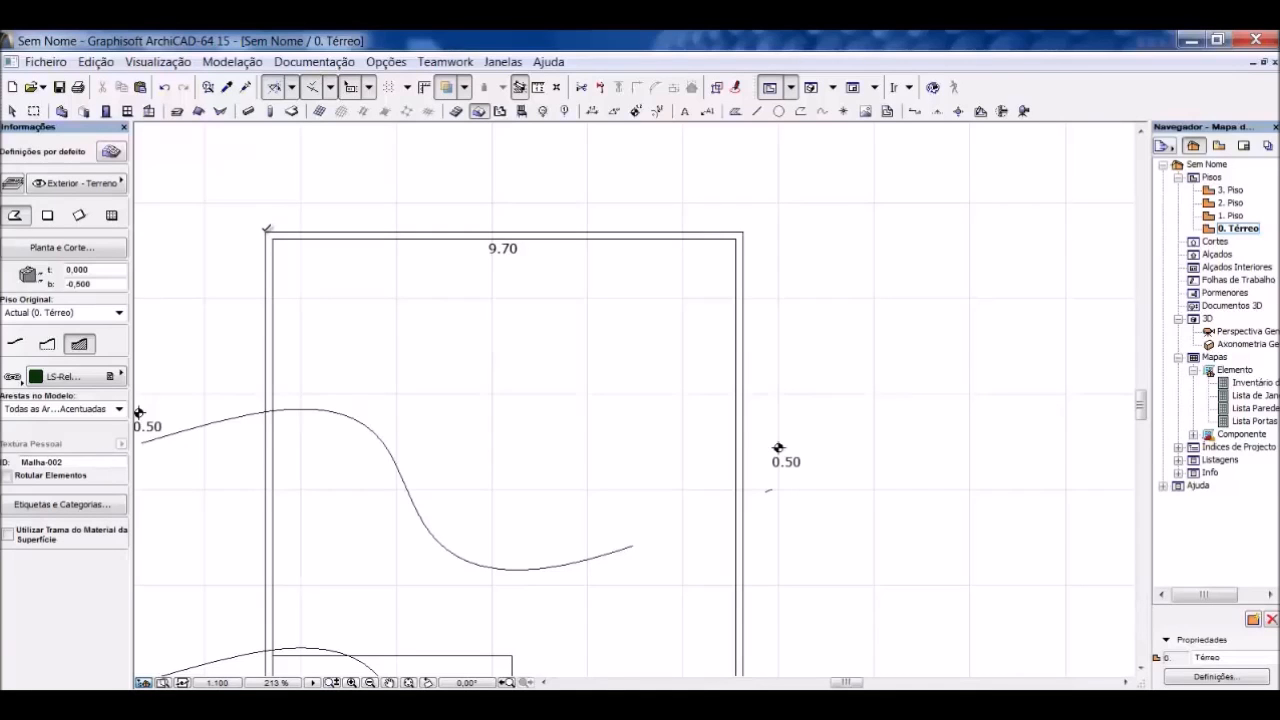
pyautogui.click(266, 231)
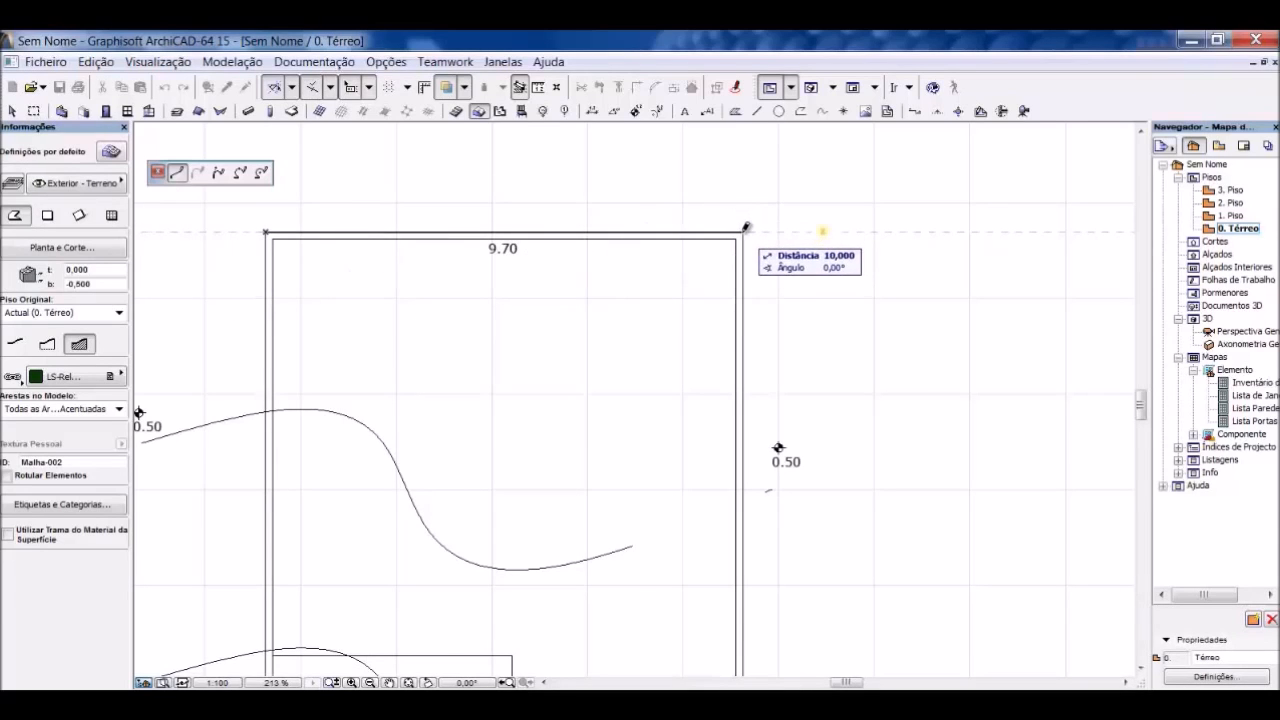
pyautogui.click(746, 228)
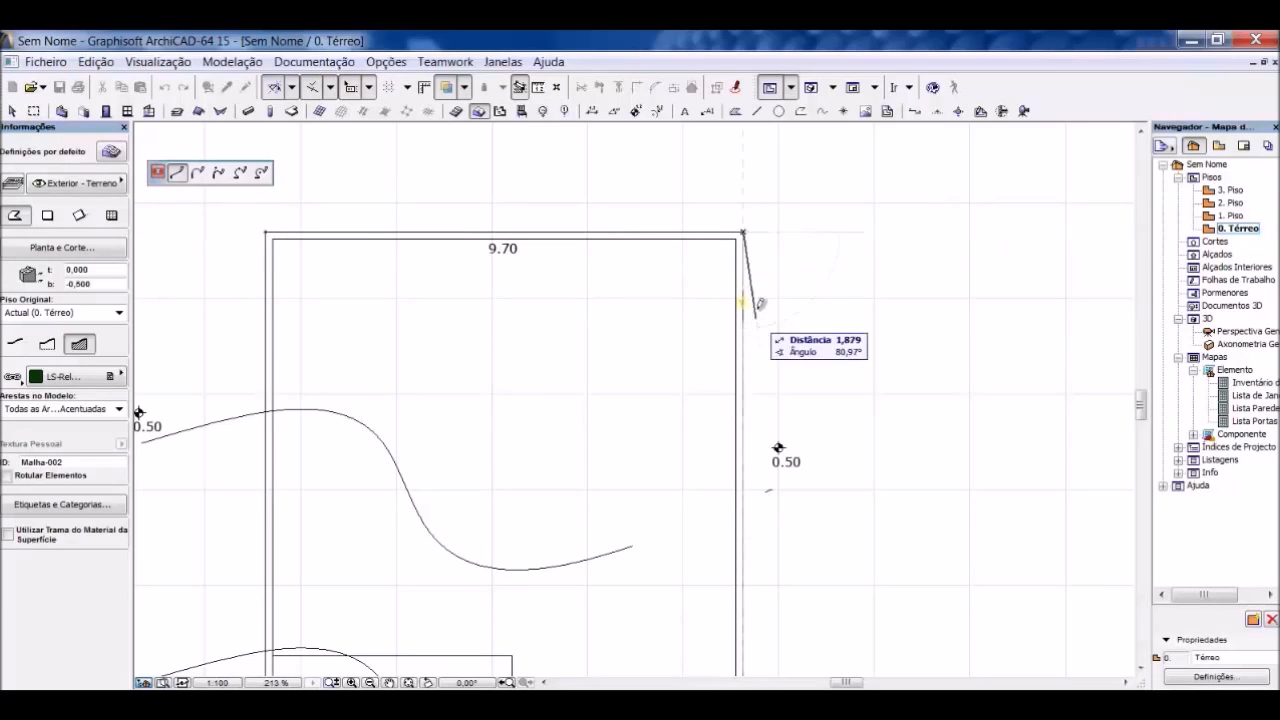
pyautogui.scroll(-5, 691, 158)
pyautogui.scroll(5, 703, 518)
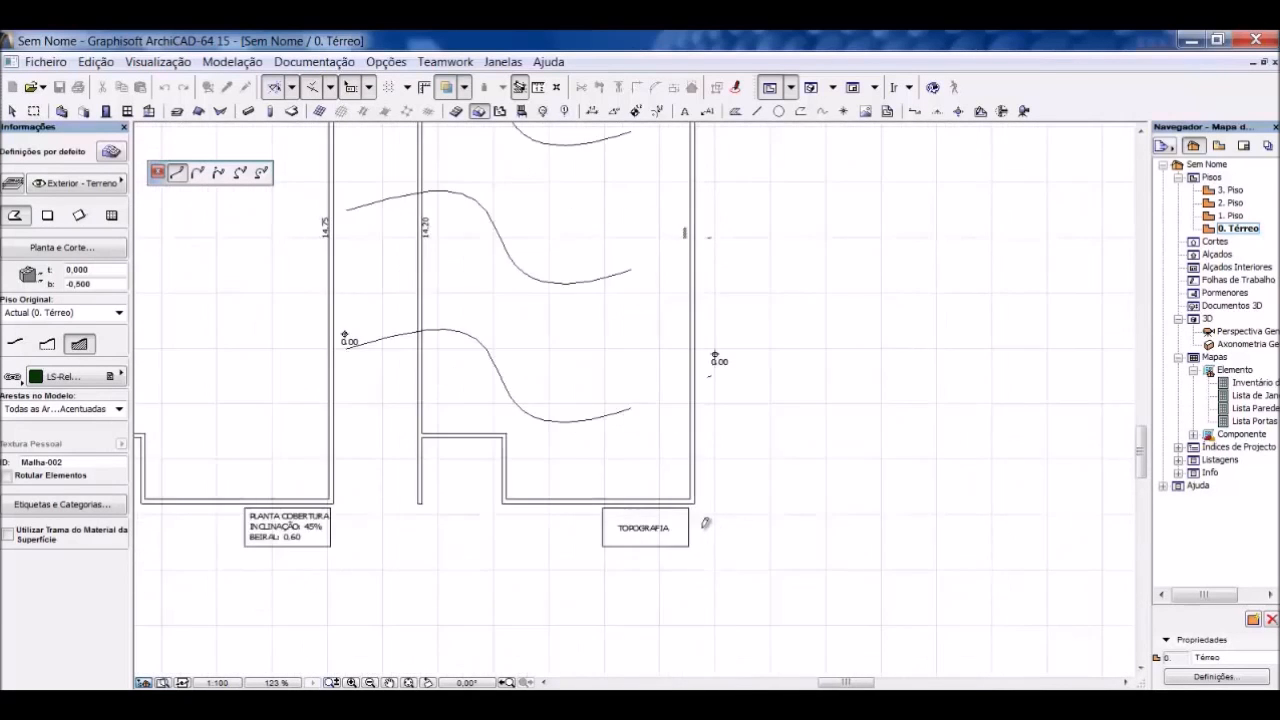
pyautogui.click(689, 485)
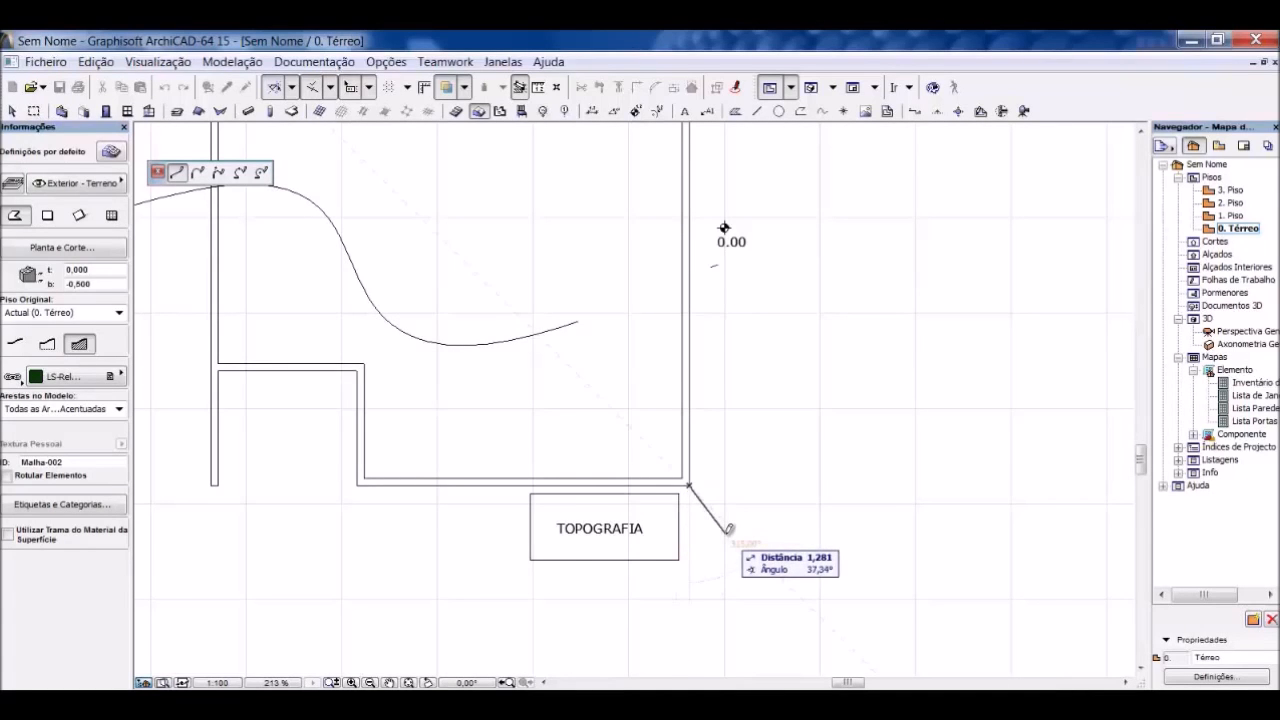
# Step: Complete the mesh outline along the lot's bottom edge and 25 m up the left side, closing it at the starting corner
pyautogui.scroll(-1, 700, 540)
pyautogui.scroll(2, 315, 540)
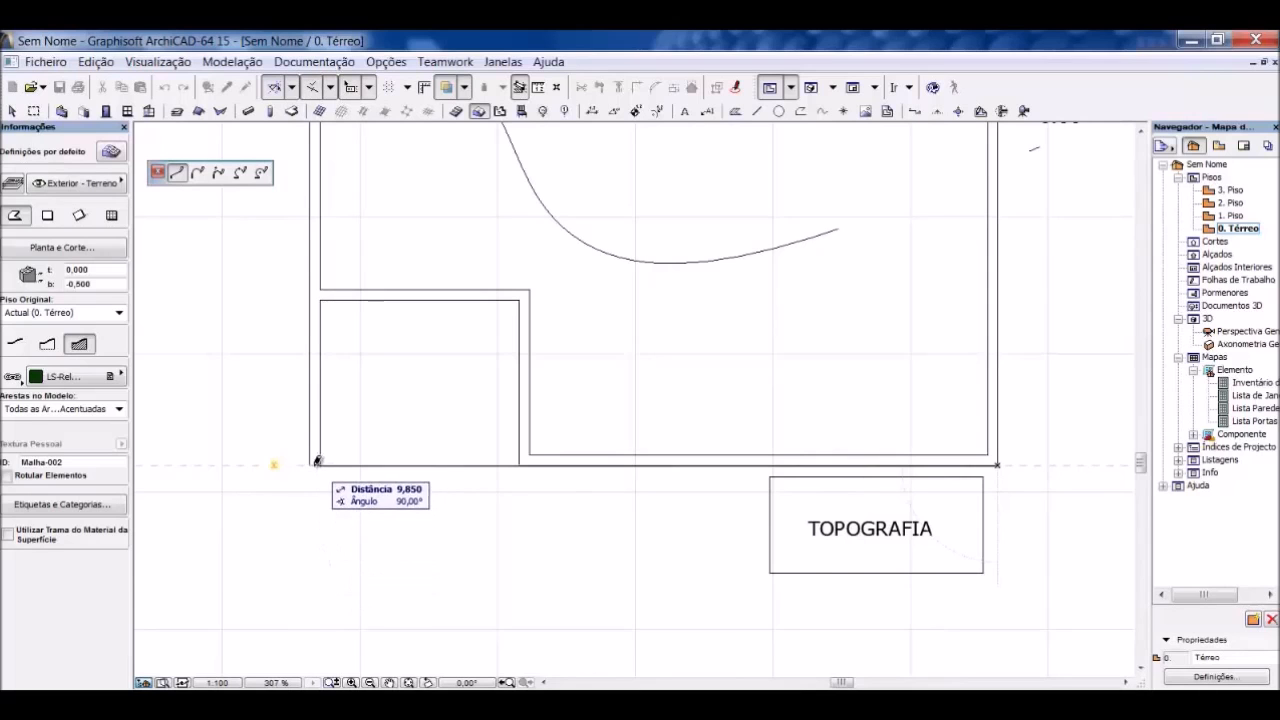
pyautogui.scroll(-5, 534, 609)
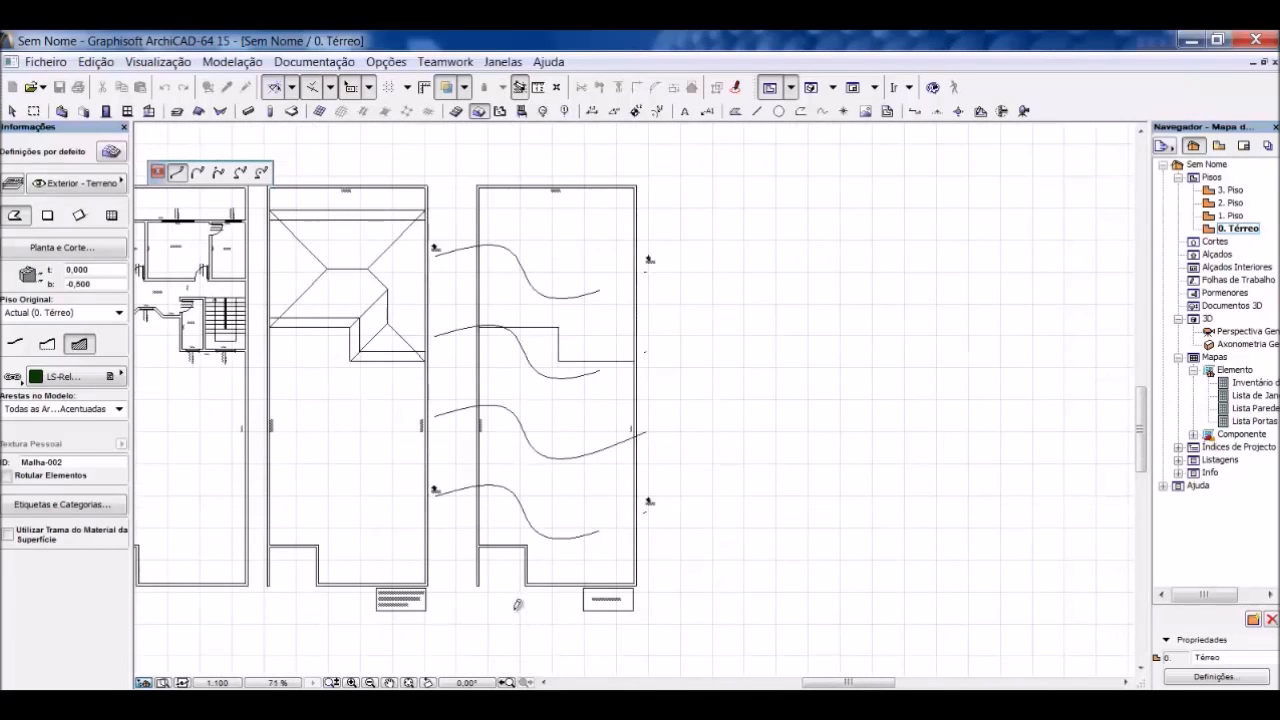
pyautogui.scroll(5, 476, 198)
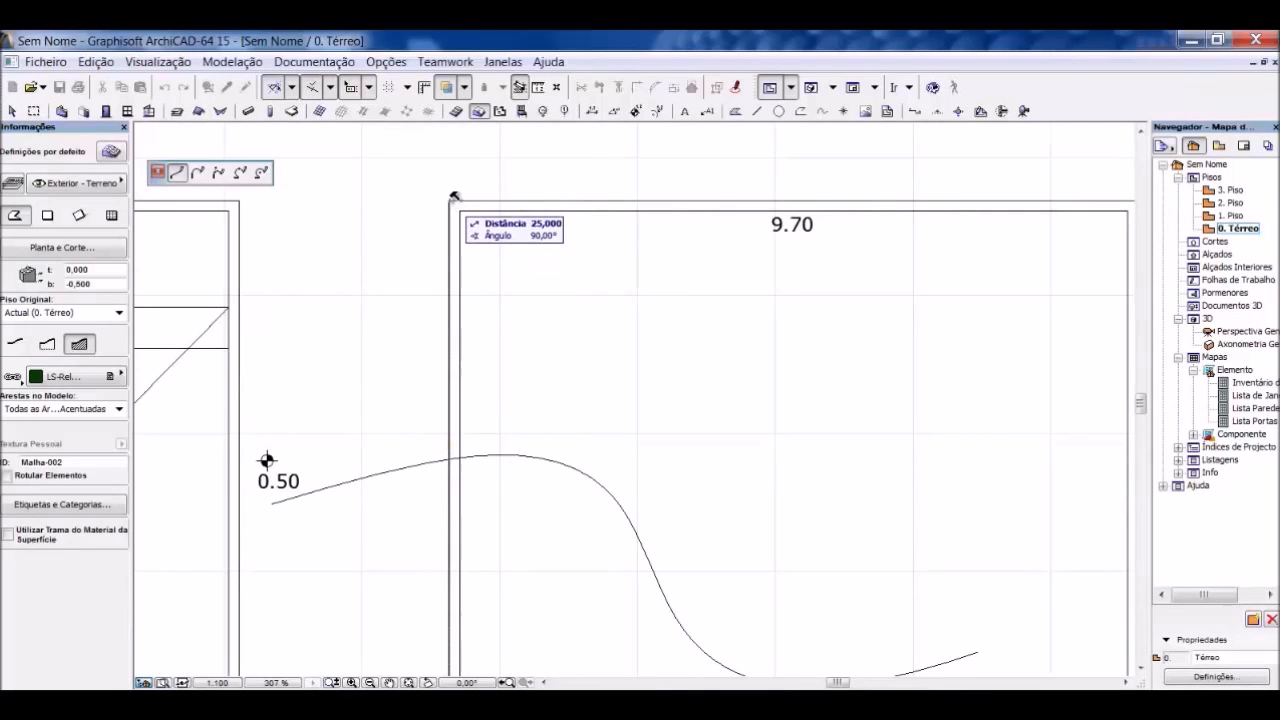
pyautogui.click(453, 197)
pyautogui.scroll(-4, 599, 398)
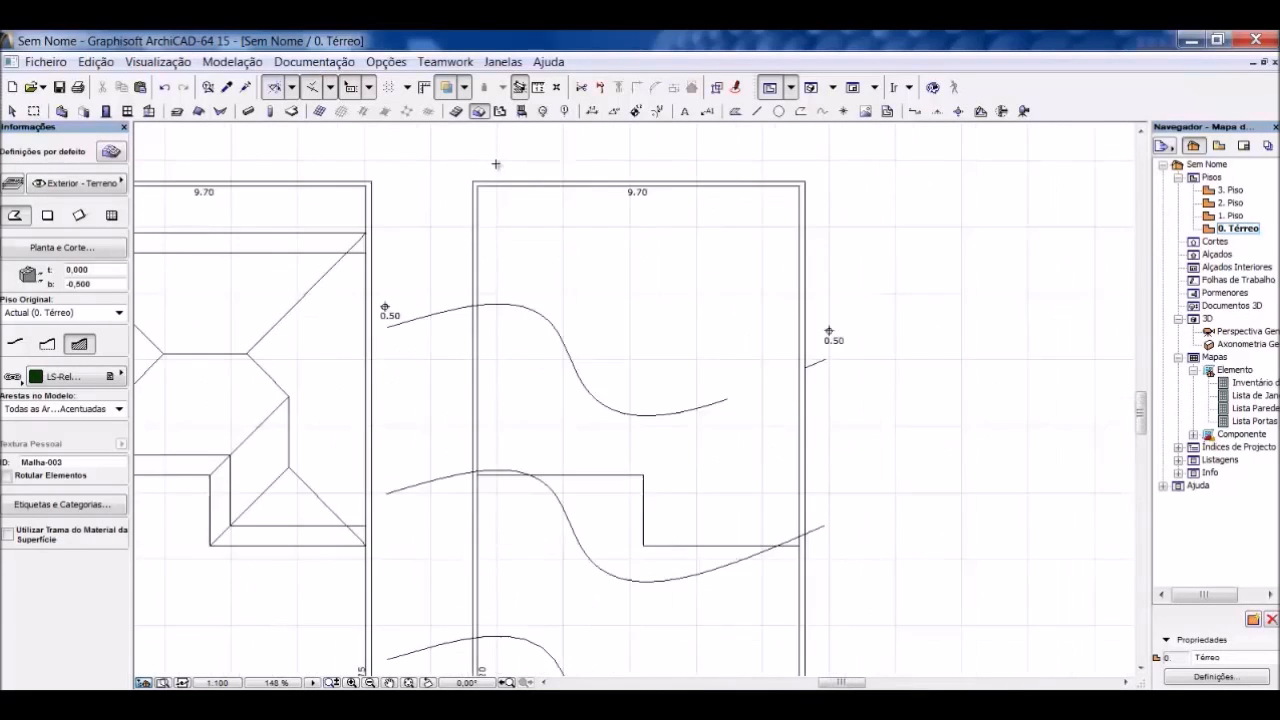
pyautogui.scroll(2, 599, 398)
pyautogui.scroll(-2, 599, 398)
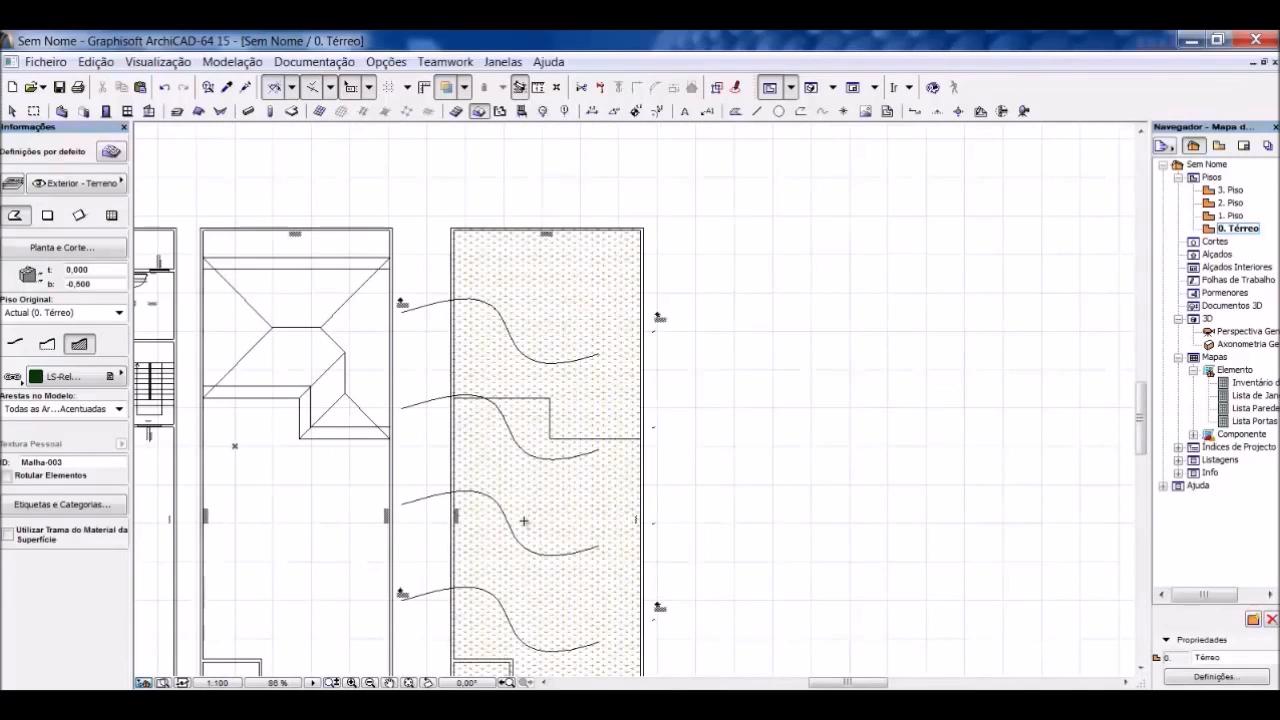
pyautogui.scroll(-1, 531, 471)
pyautogui.scroll(-1, 531, 471)
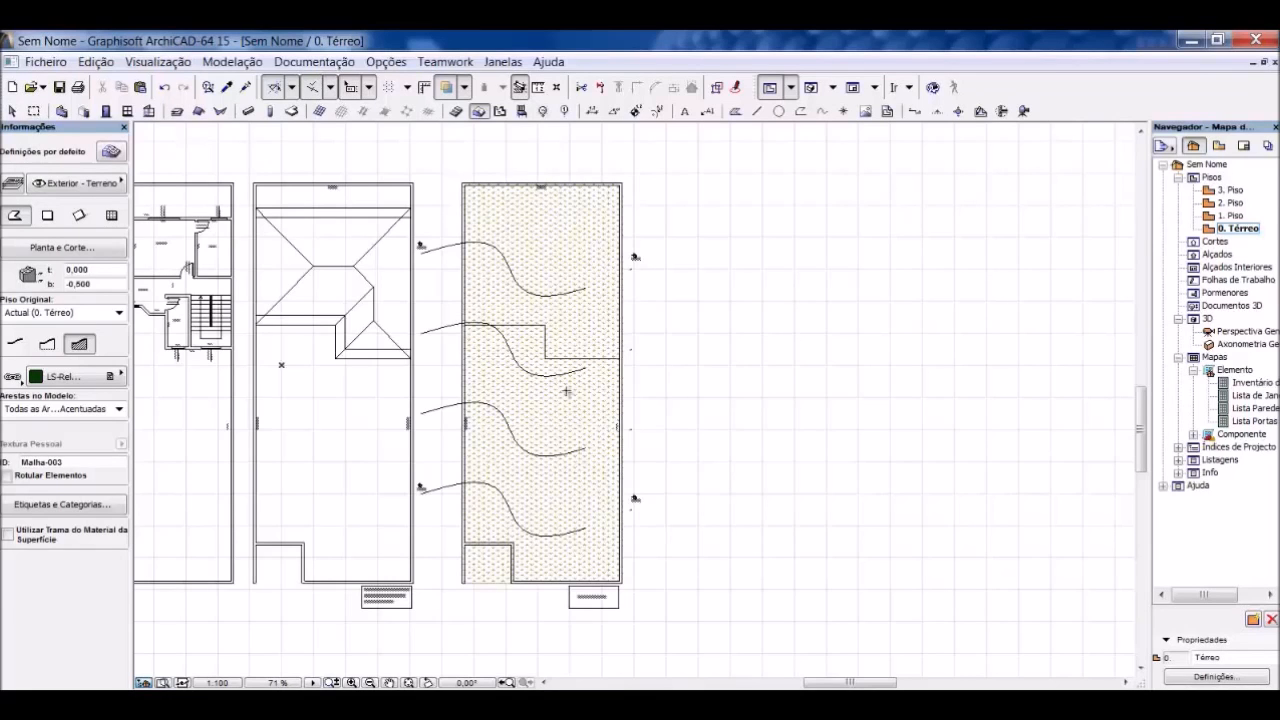
# Step: Inspect the finished lot mesh in 3D from a lower viewing angle and return to the ground floor plan
pyautogui.press('Escape')
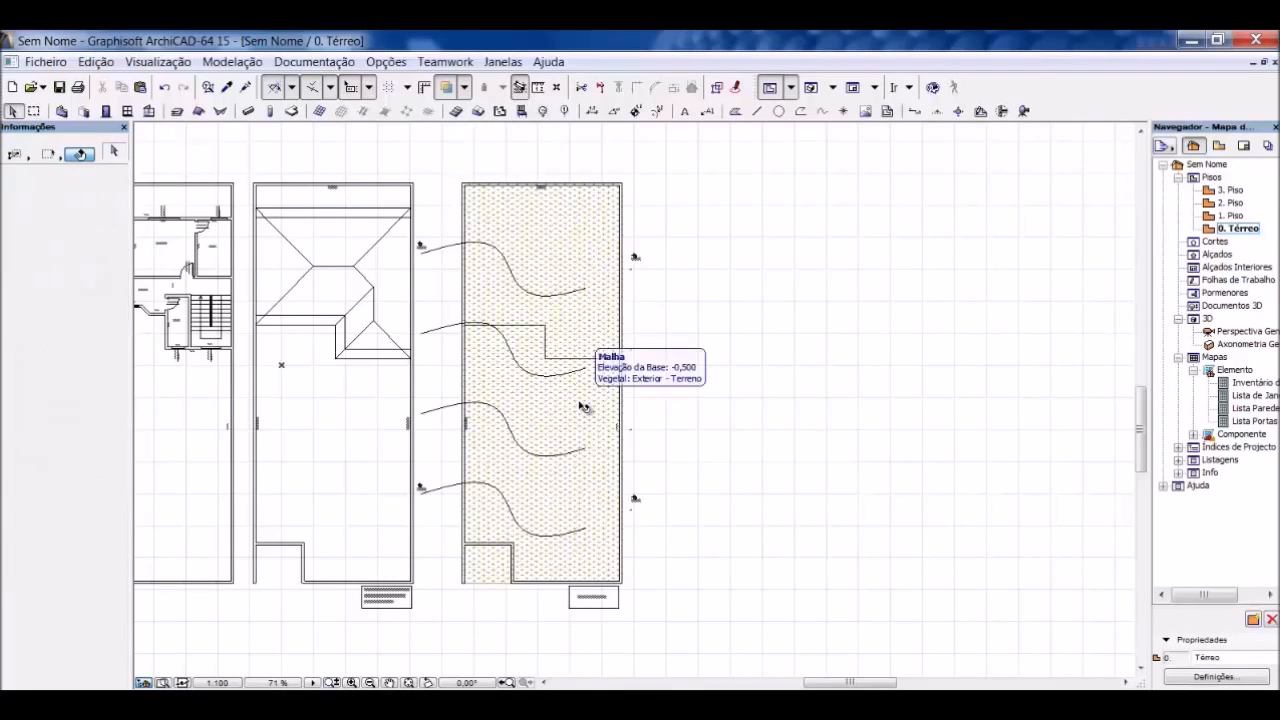
pyautogui.click(570, 407)
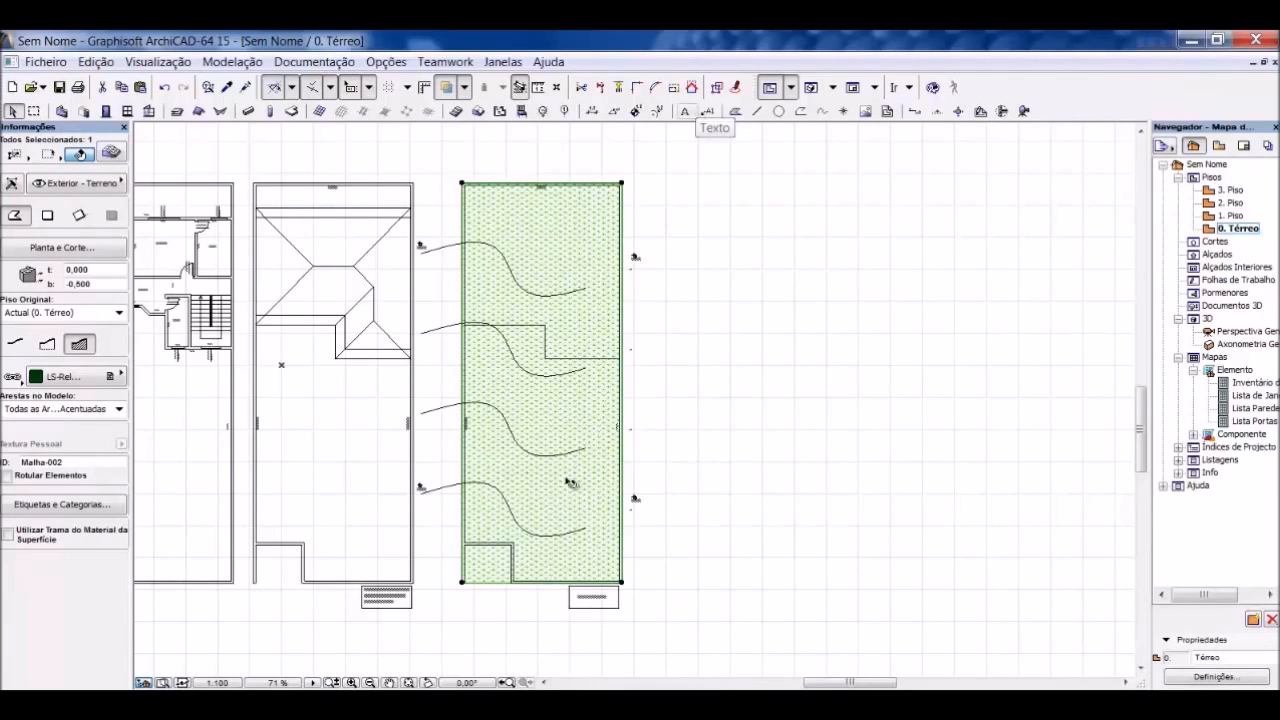
pyautogui.scroll(3, 526, 625)
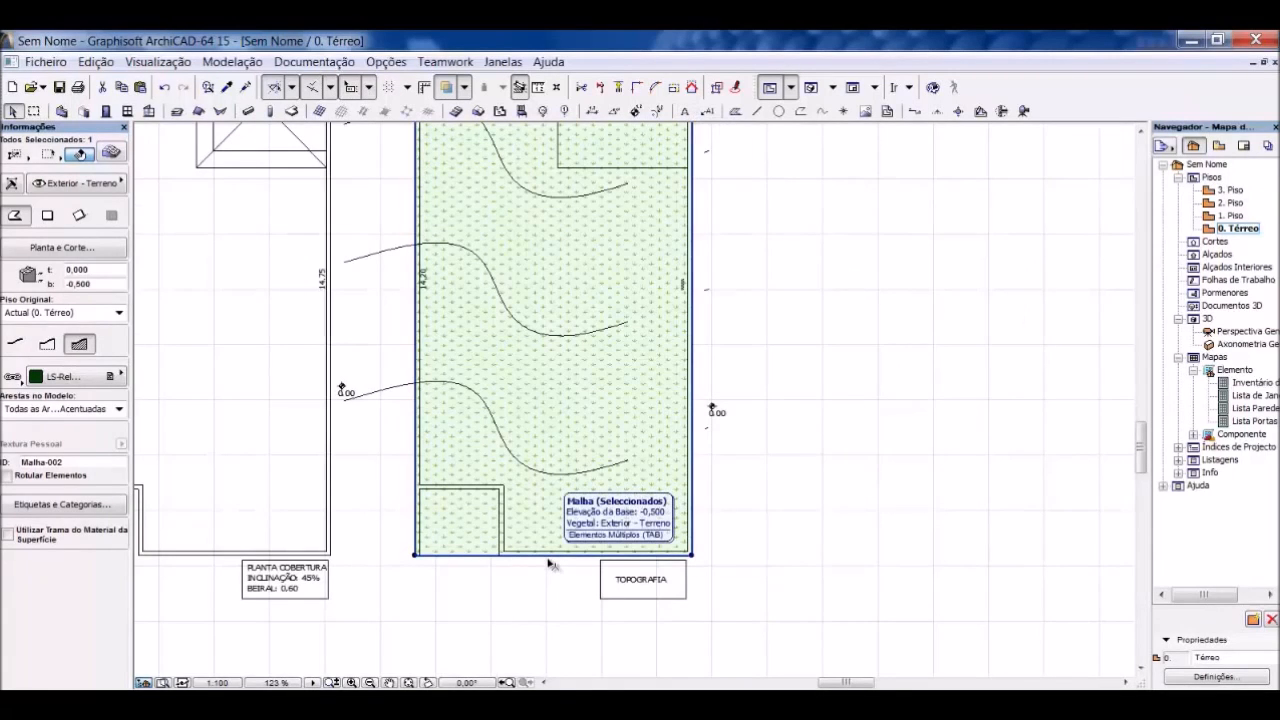
pyautogui.scroll(-2, 580, 597)
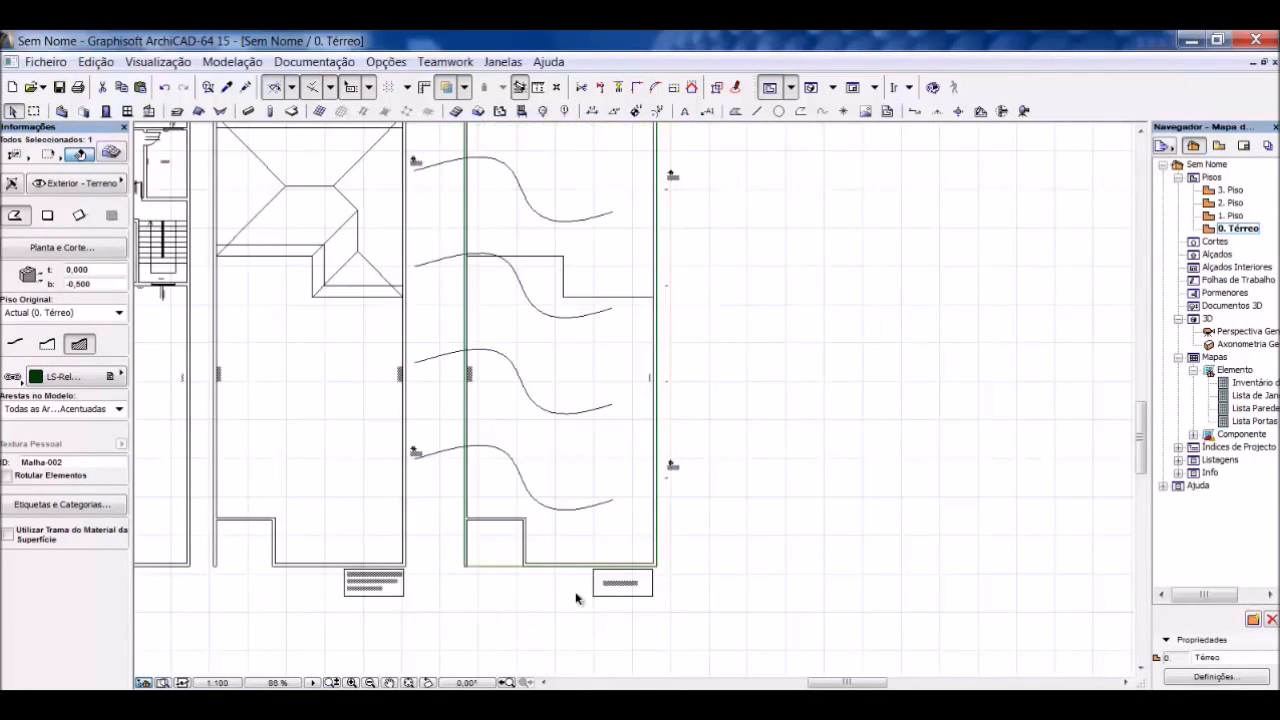
pyautogui.click(576, 598)
pyautogui.press('F3')
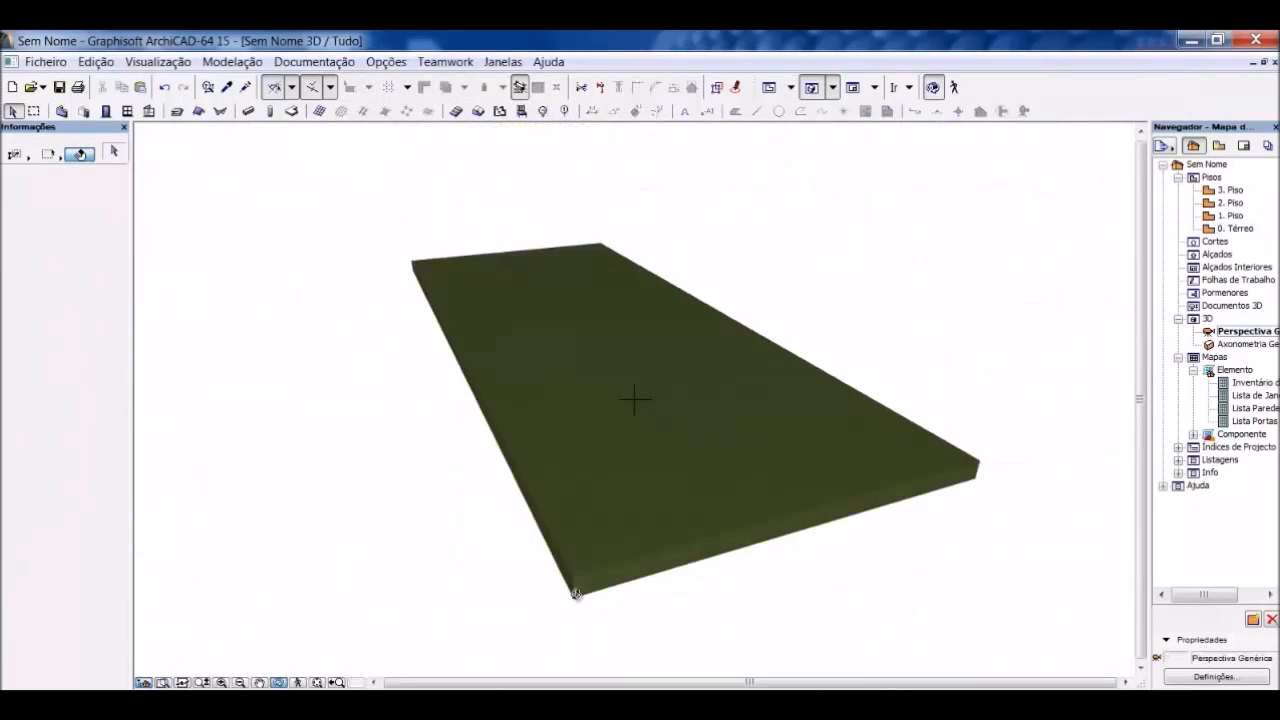
pyautogui.keyDown('shift'); pyautogui.moveTo(486, 538); pyautogui.dragTo(608, 494, button='middle'); pyautogui.keyUp('shift')
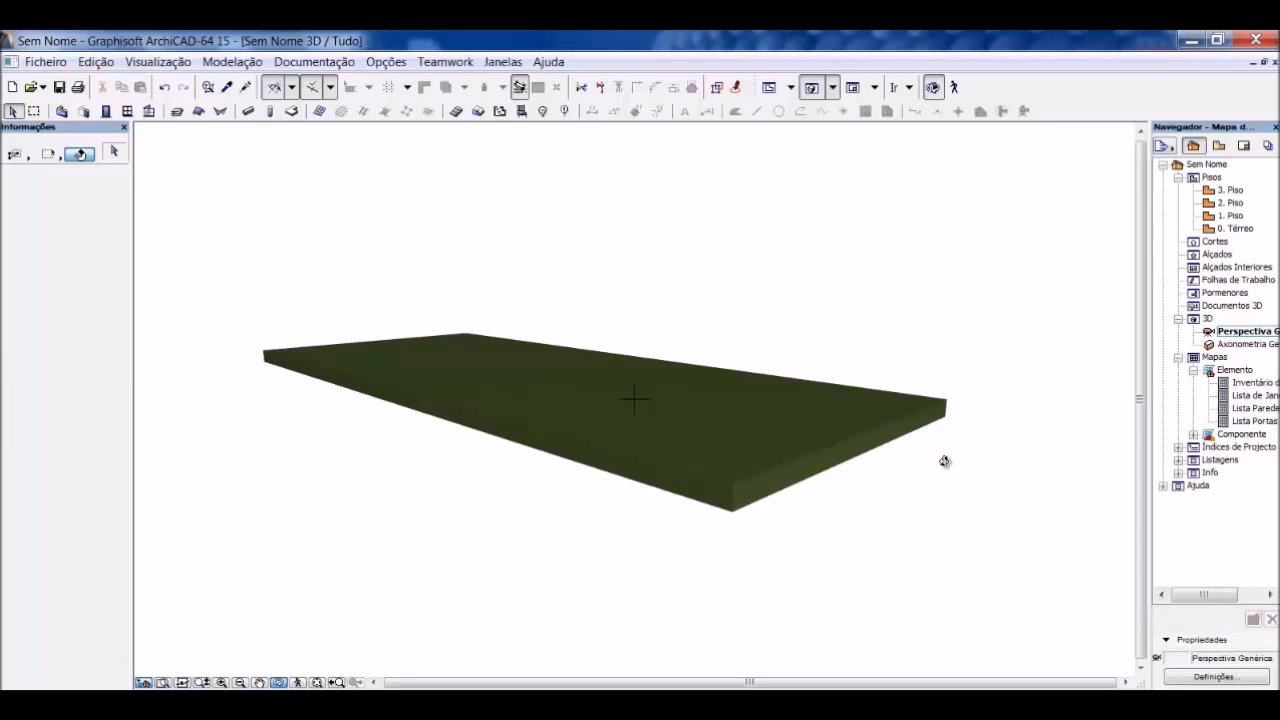
pyautogui.press('F2')
pyautogui.scroll(-2, 612, 490)
pyautogui.scroll(2, 560, 555)
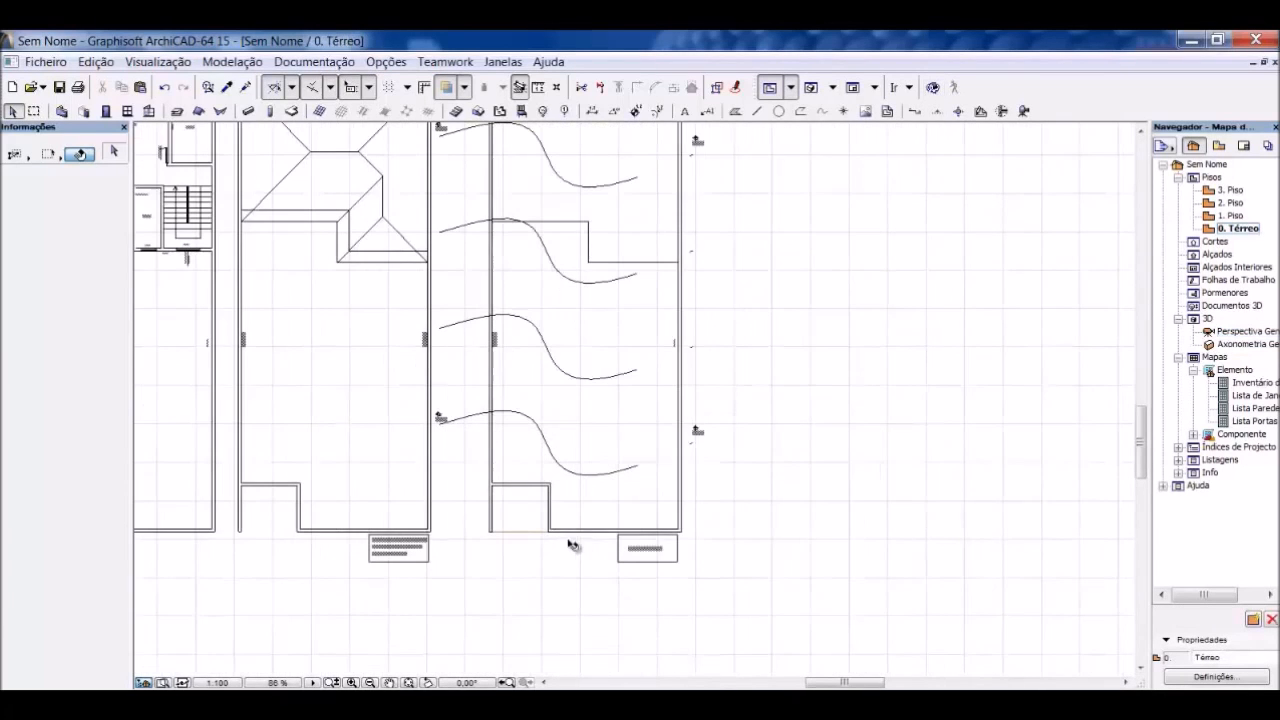
# Step: Set the mesh point height along the lot's bottom edge to -0,500 and check the sloped mesh in 3D
pyautogui.click(584, 428)
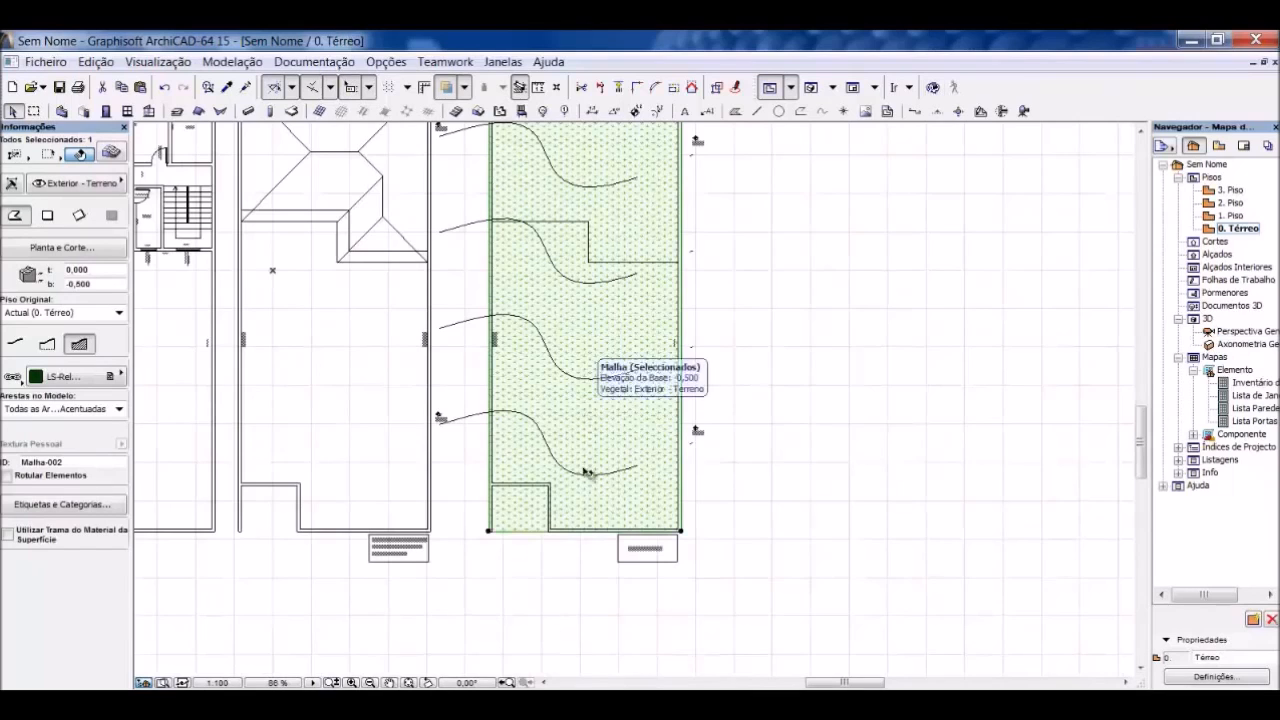
pyautogui.click(585, 537)
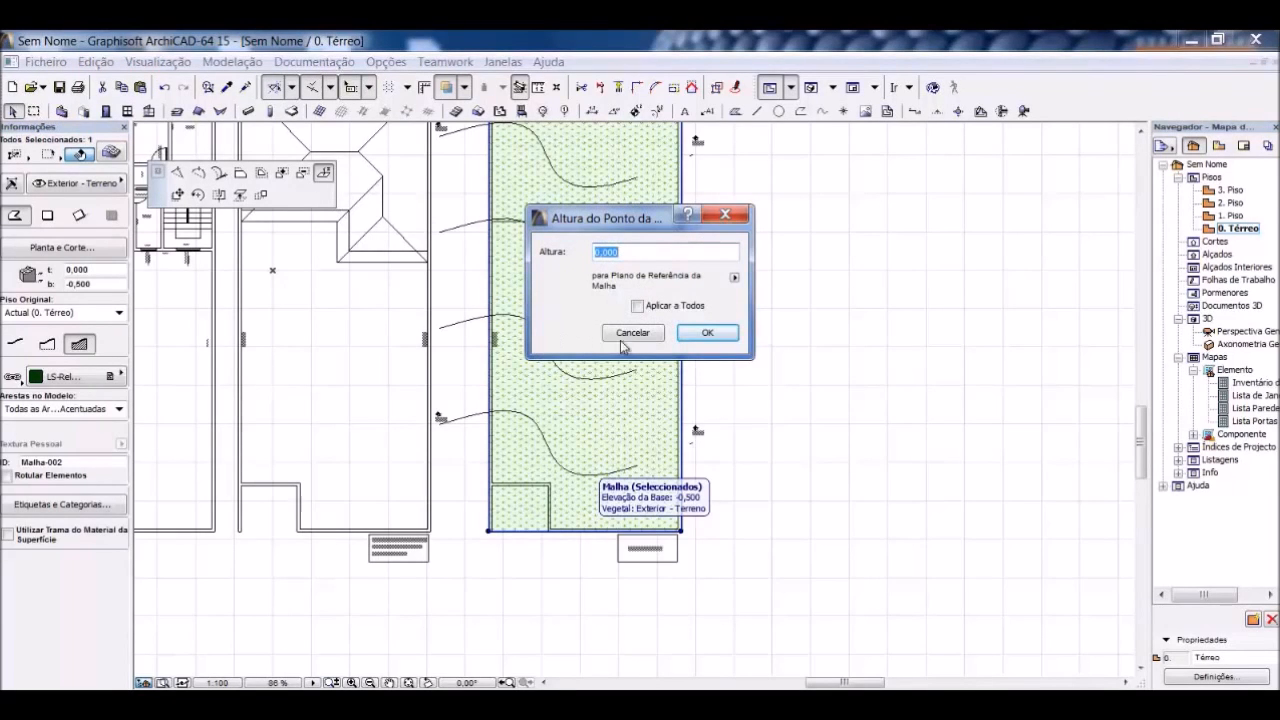
pyautogui.click(707, 332)
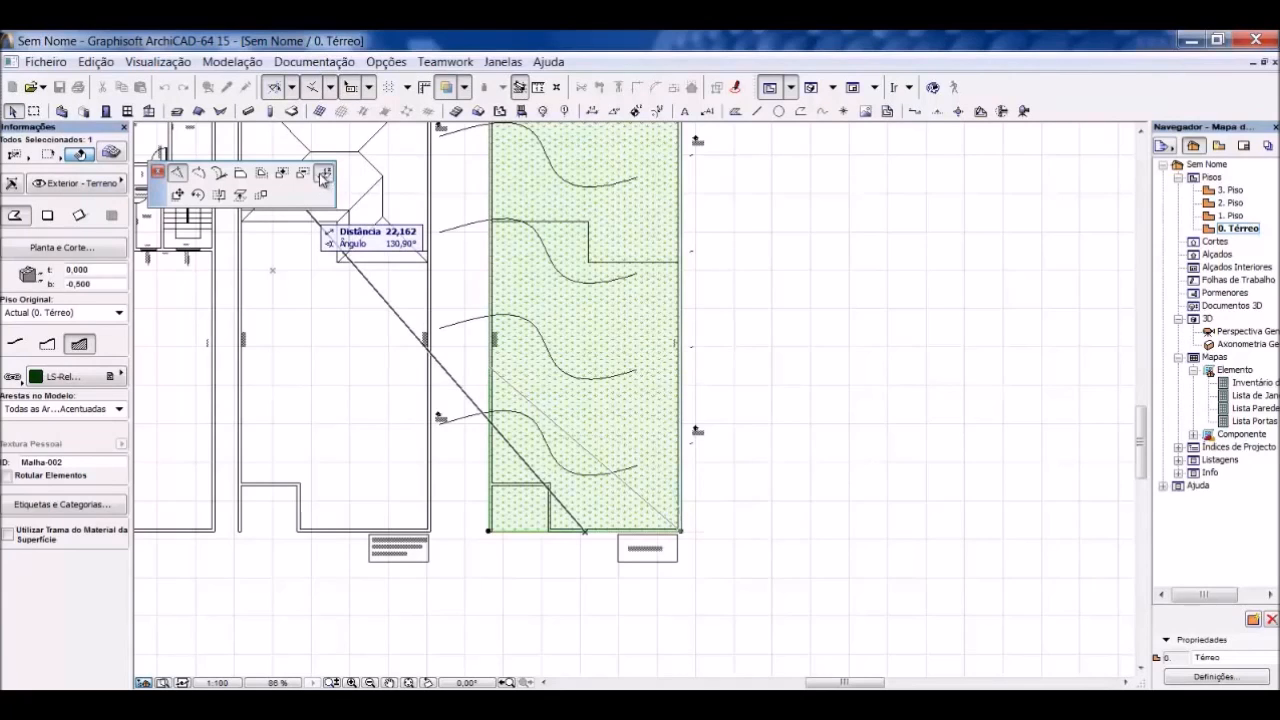
pyautogui.click(323, 177)
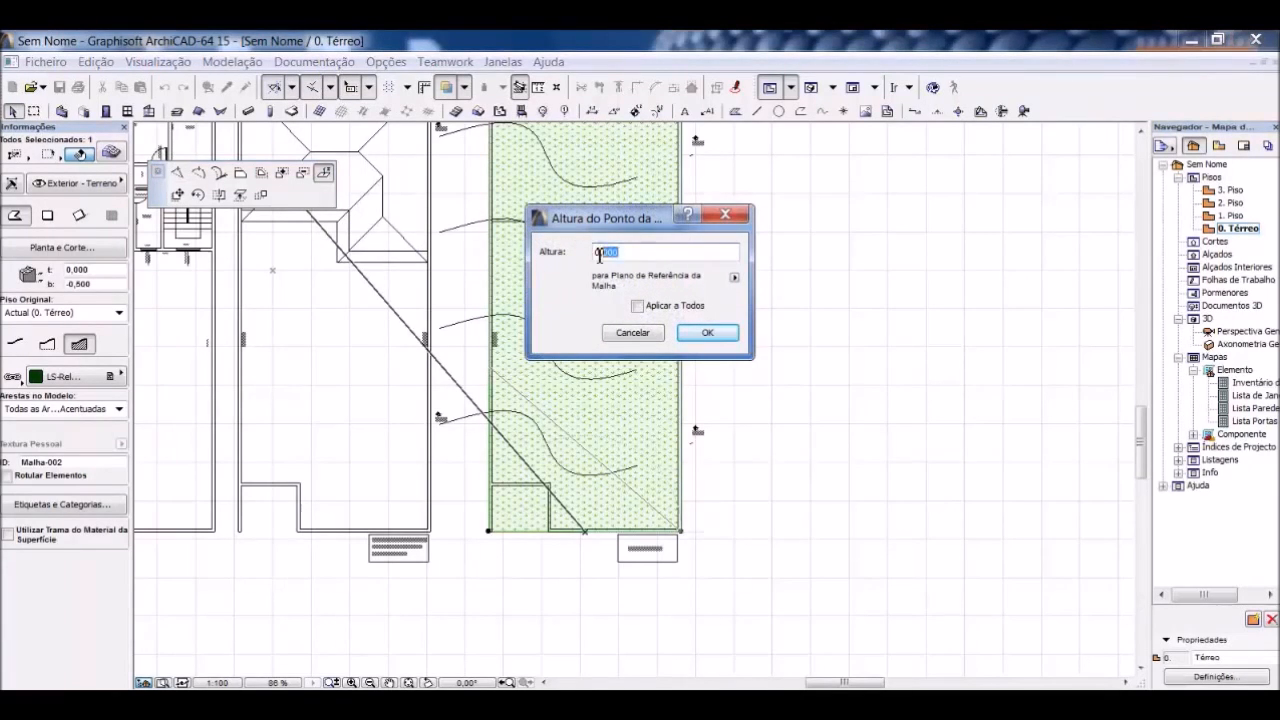
pyautogui.write('-')
pyautogui.click(720, 337)
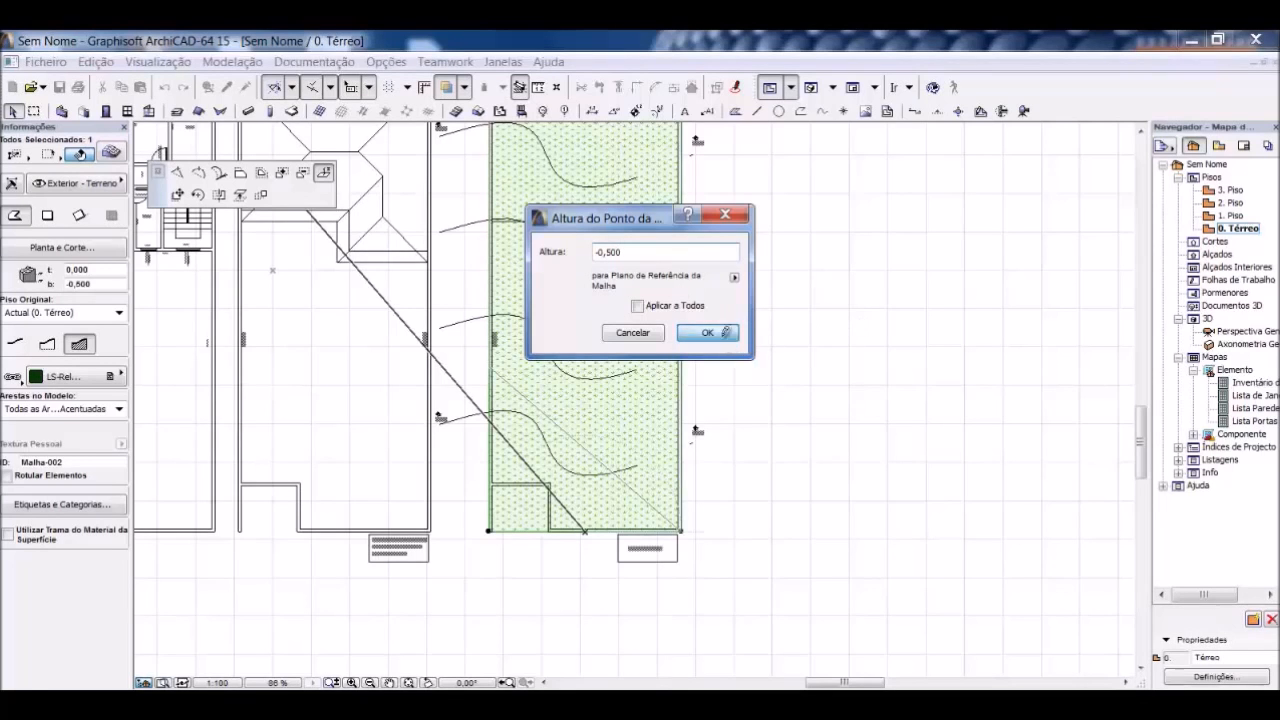
pyautogui.click(758, 438)
pyautogui.press('F3')
pyautogui.moveTo(624, 479); pyautogui.dragTo(647, 433)
pyautogui.press('F2')
pyautogui.scroll(-3, 534, 503)
pyautogui.scroll(2, 781, 405)
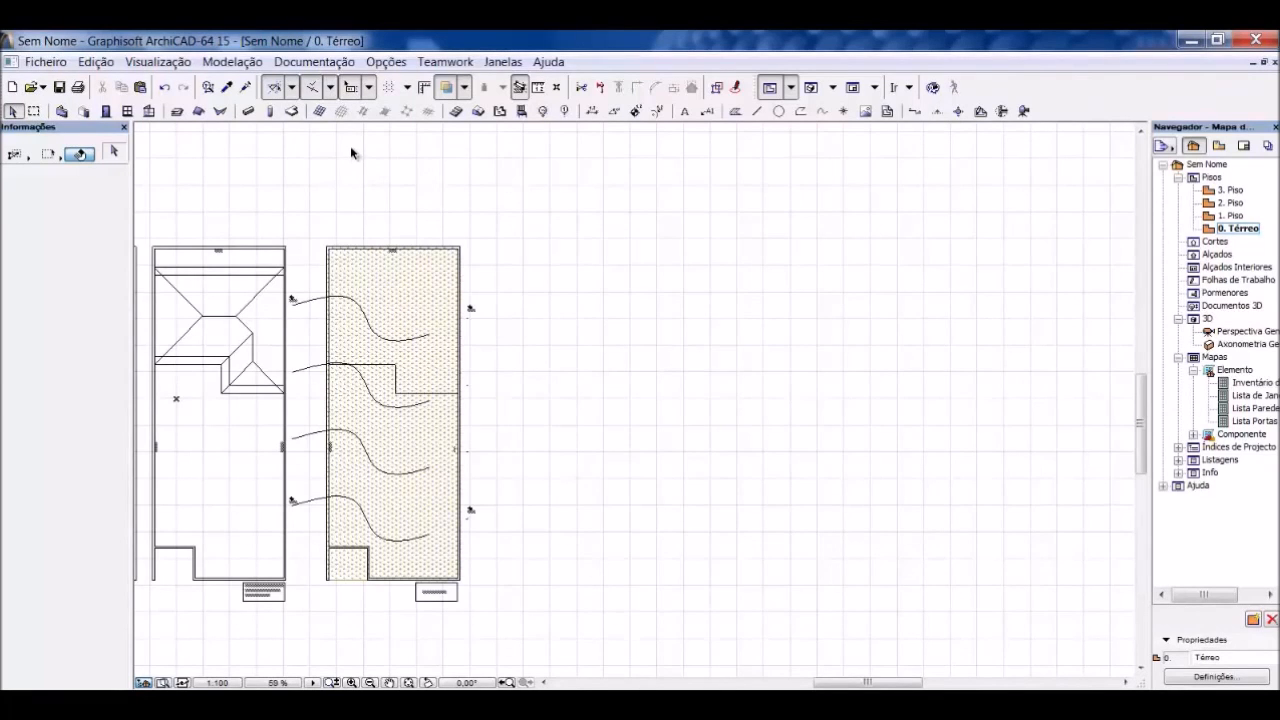
# Step: Start a second mesh outline in the empty area beside the topography plan, with a 15 m top edge and a 25 m right edge
pyautogui.click(478, 111)
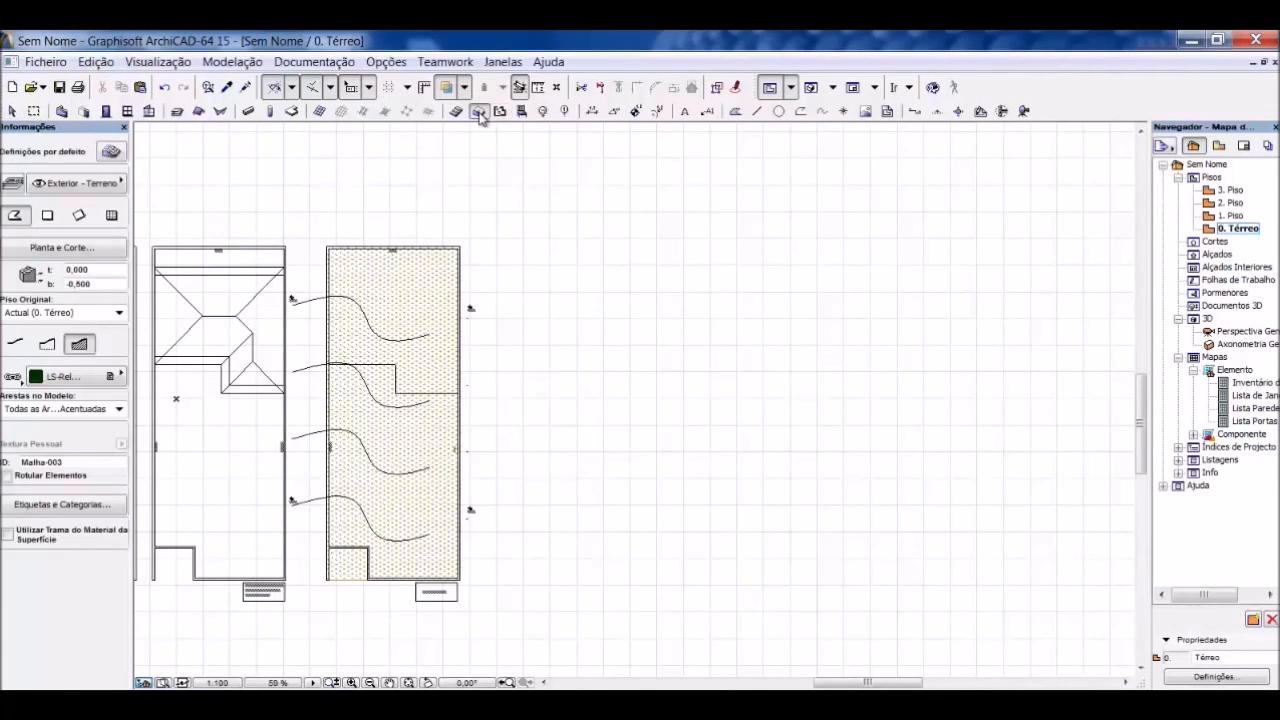
pyautogui.click(570, 254)
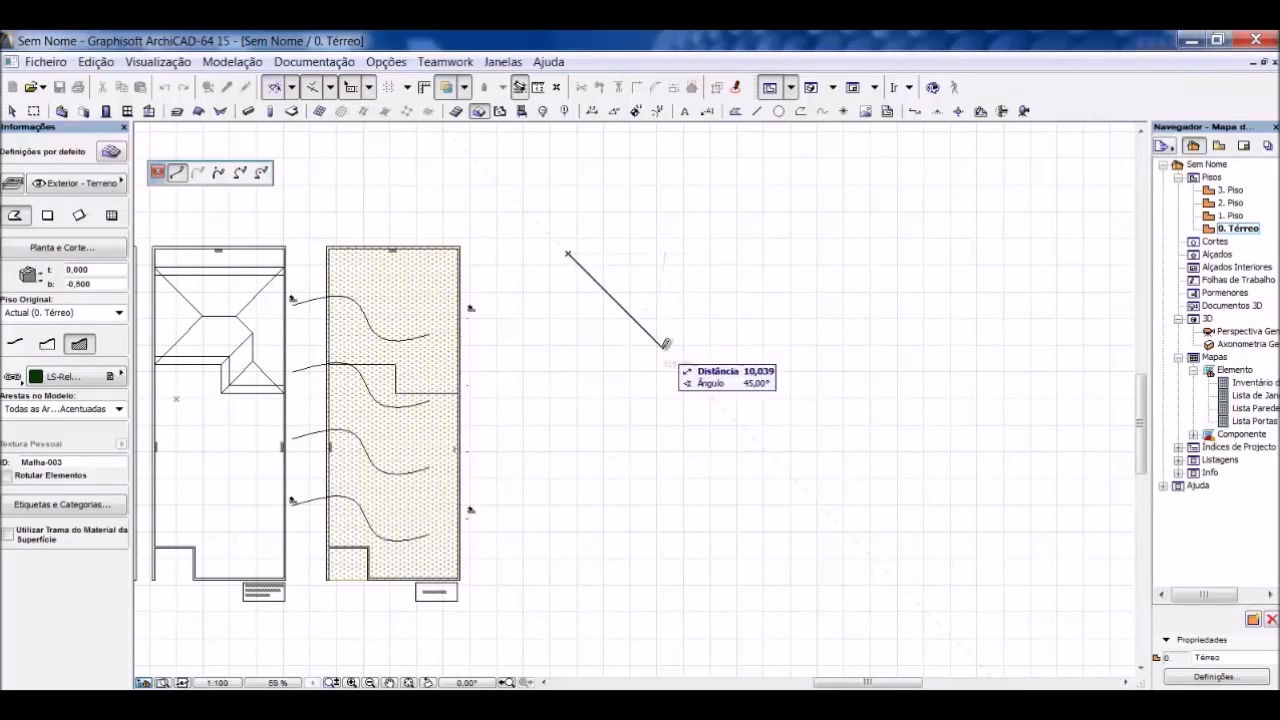
pyautogui.click(357, 95)
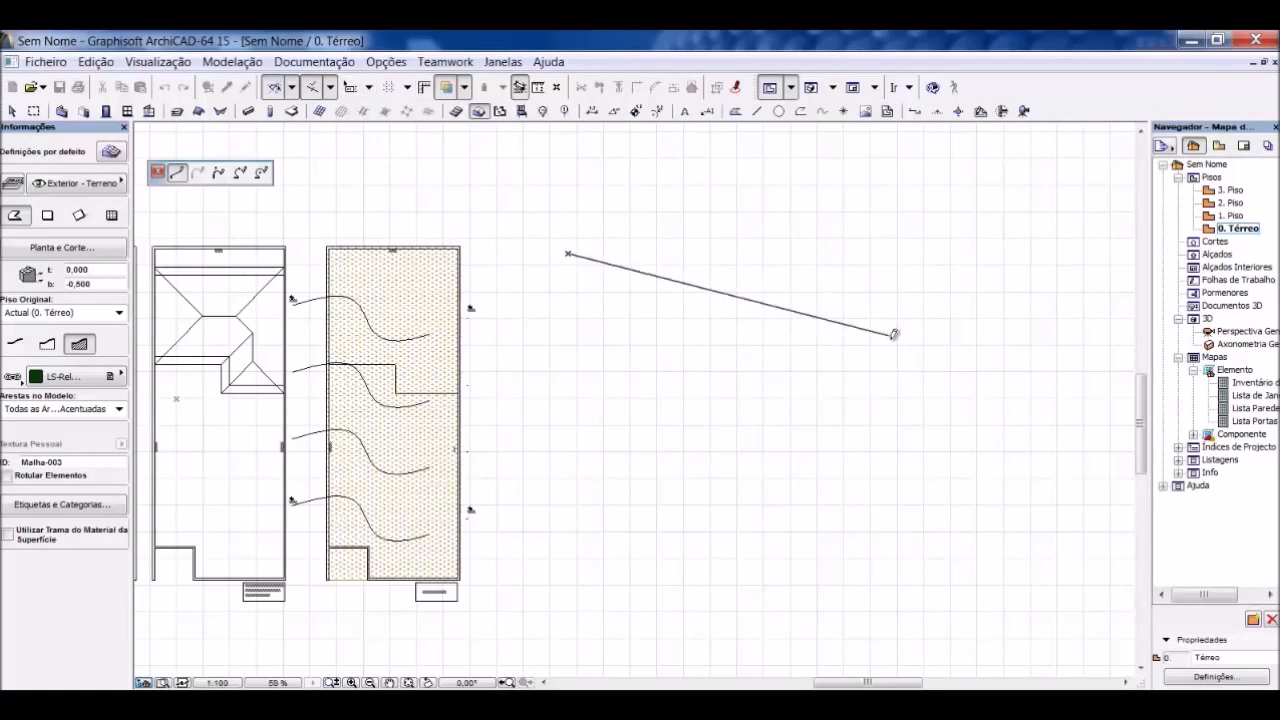
pyautogui.click(352, 91)
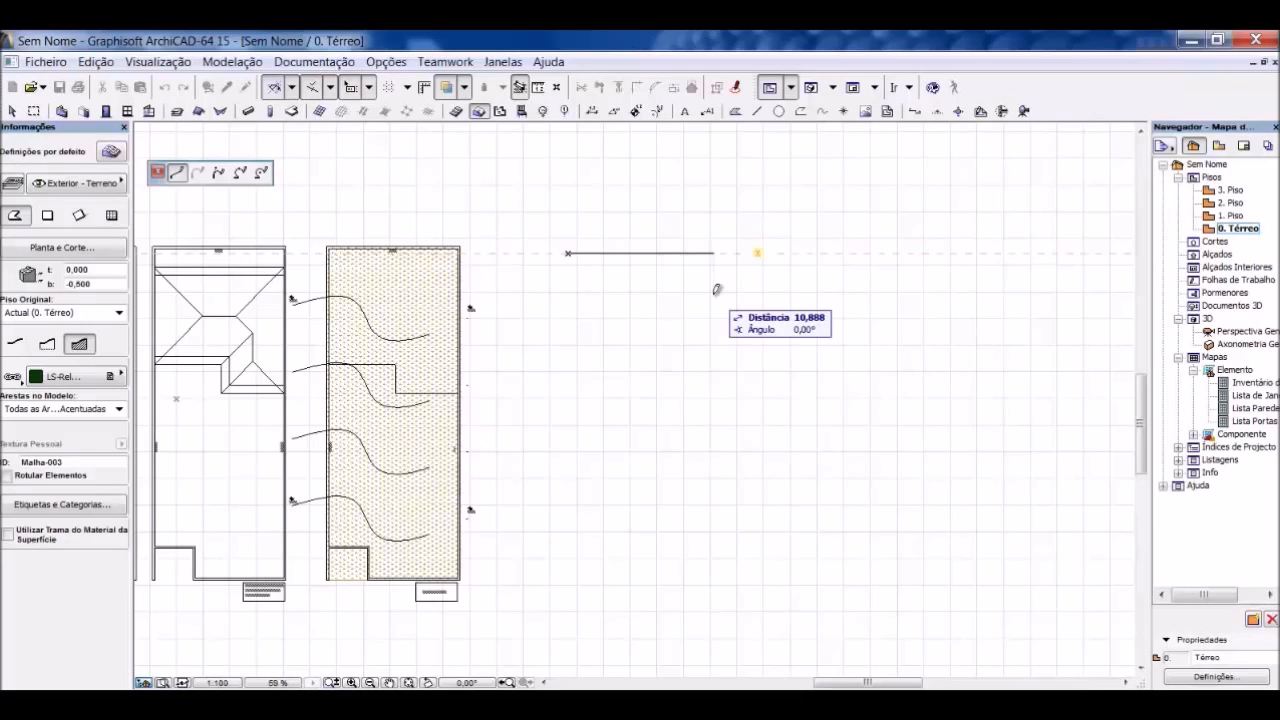
pyautogui.press('Tab')
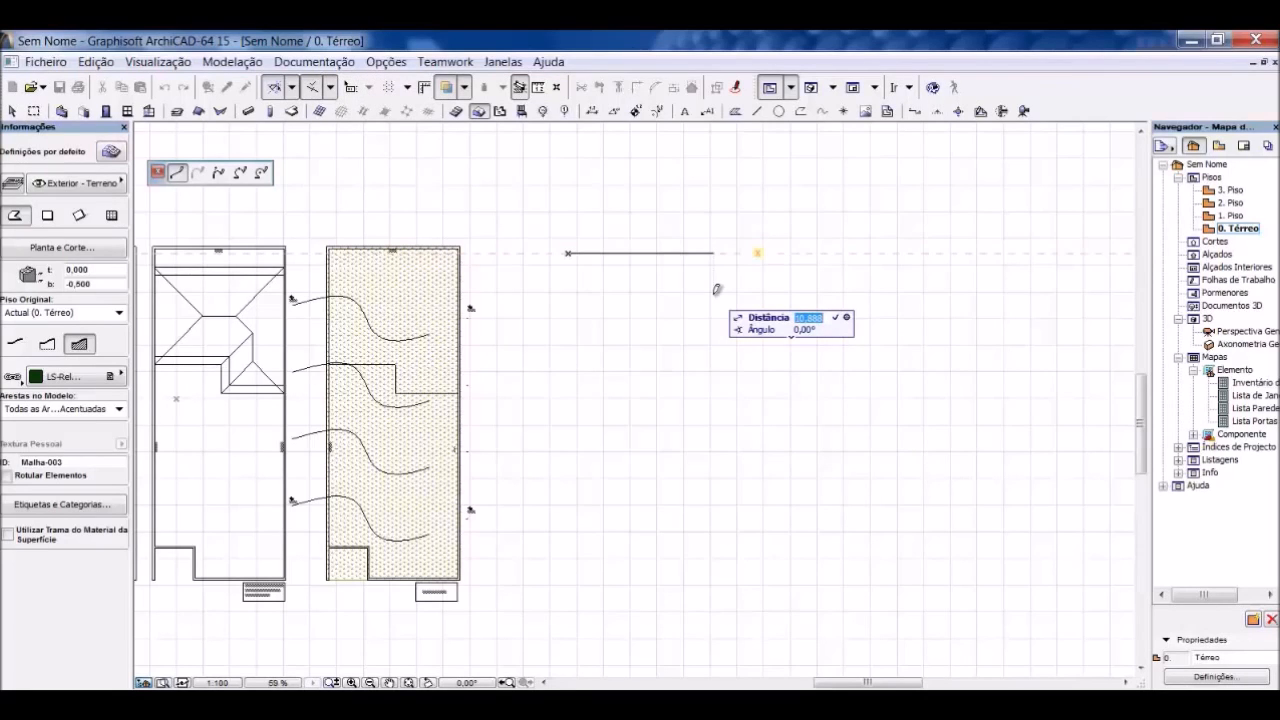
pyautogui.write('15')
pyautogui.press('Return')
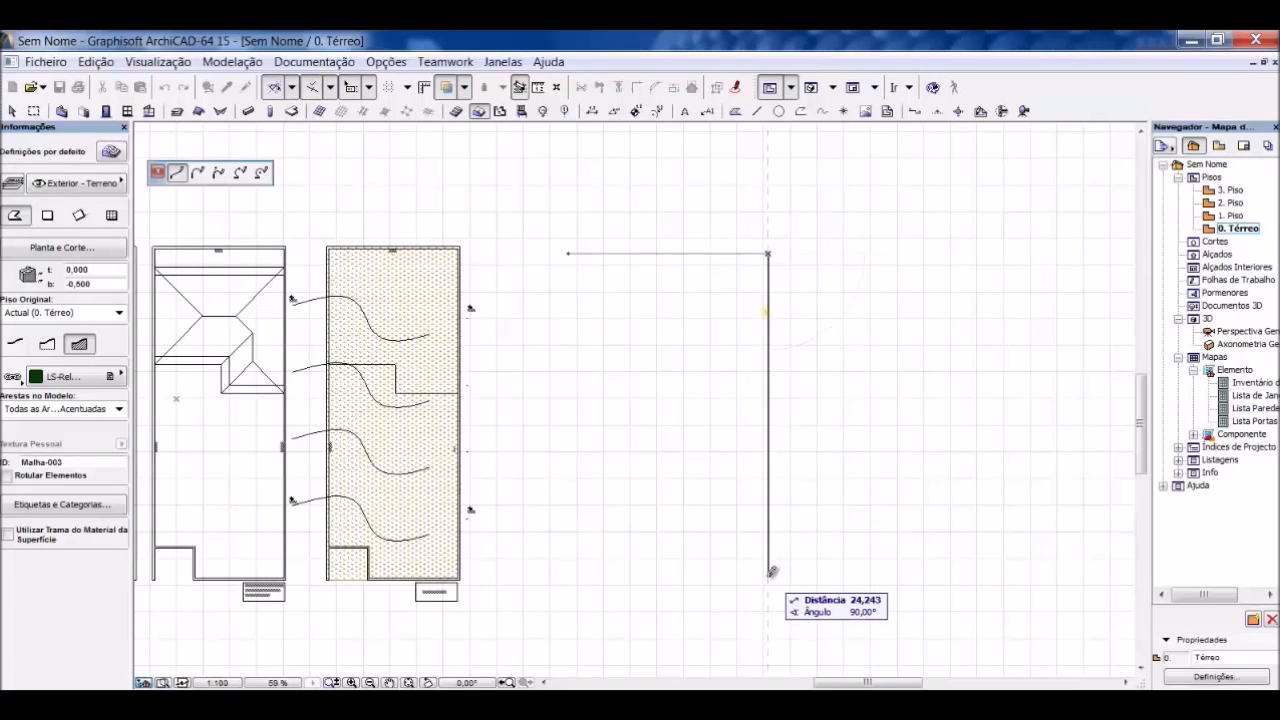
pyautogui.press('Tab')
pyautogui.write('2')
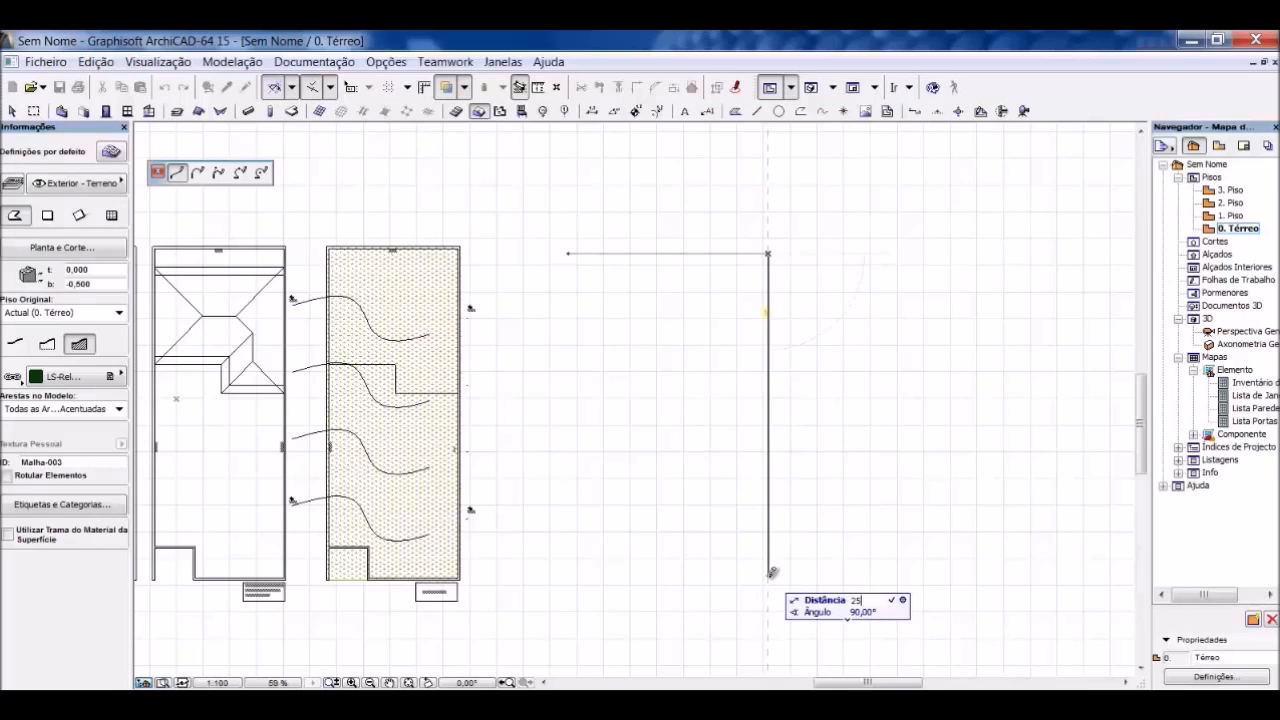
pyautogui.write('5')
pyautogui.press('Return')
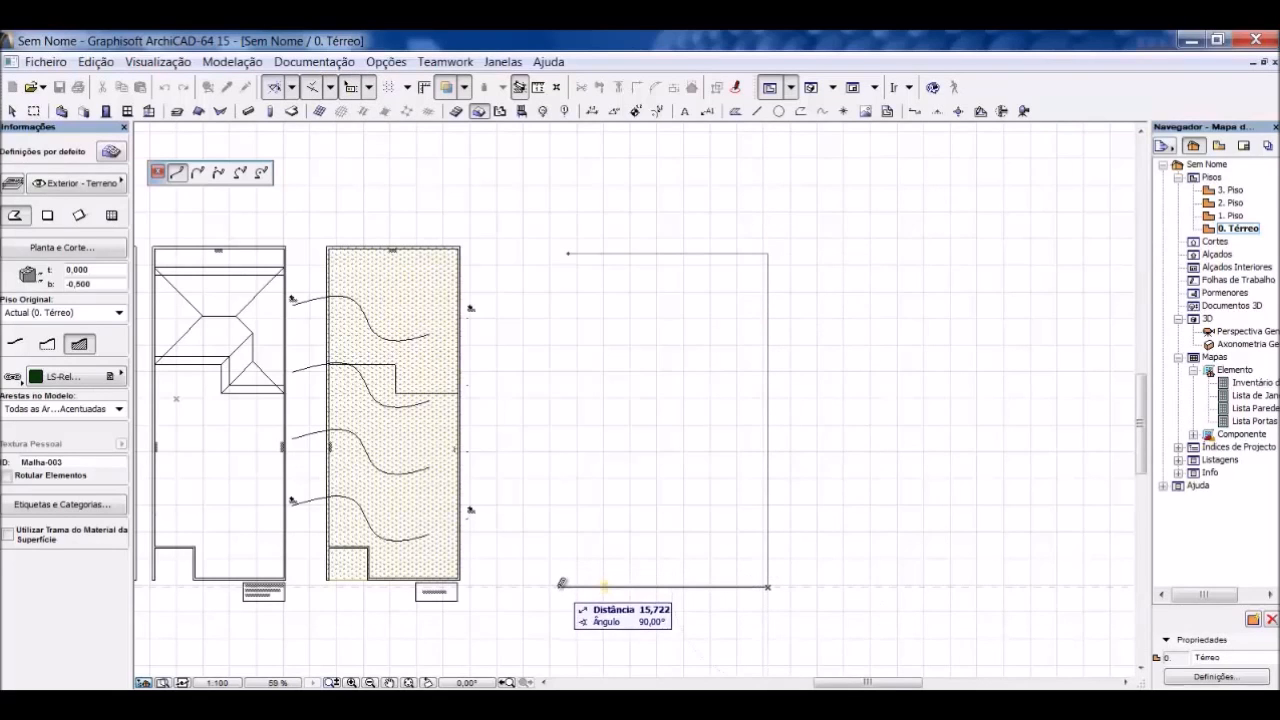
# Step: Complete the second mesh with a 15 m bottom edge, close it at its starting corner, and check it in 3D
pyautogui.press('Tab')
pyautogui.write('1')
pyautogui.press('Return')
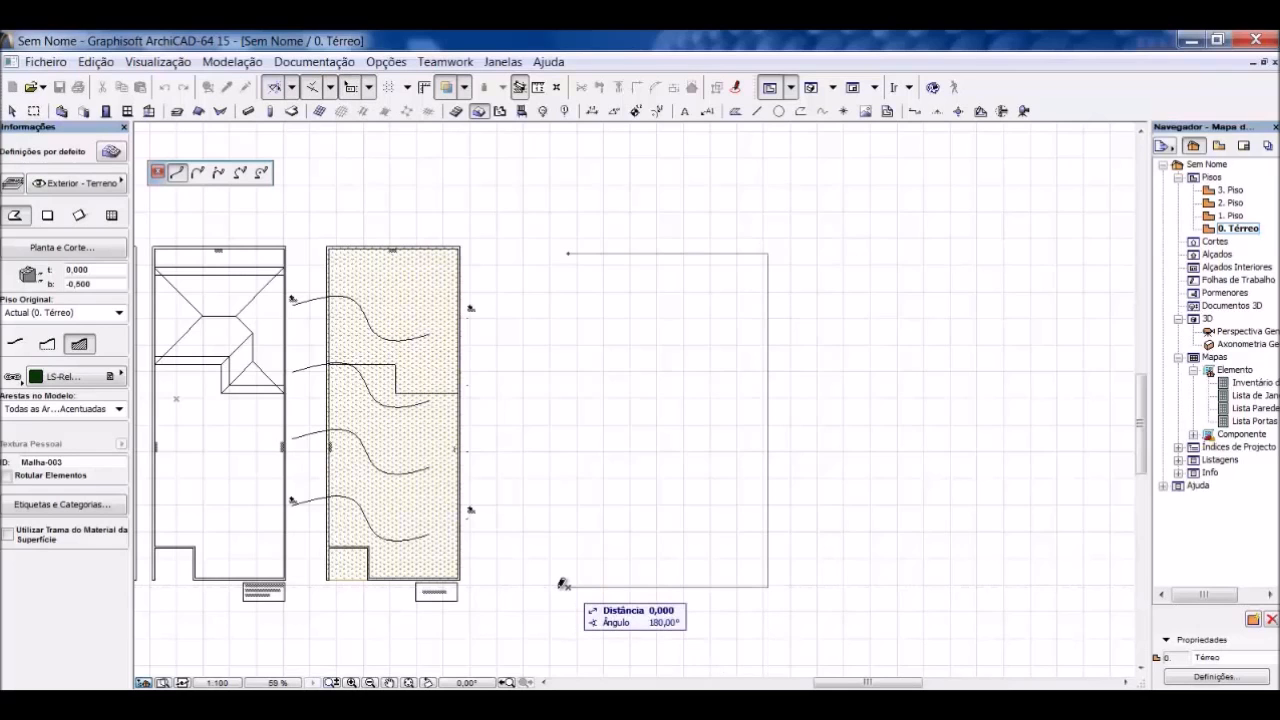
pyautogui.click(570, 250)
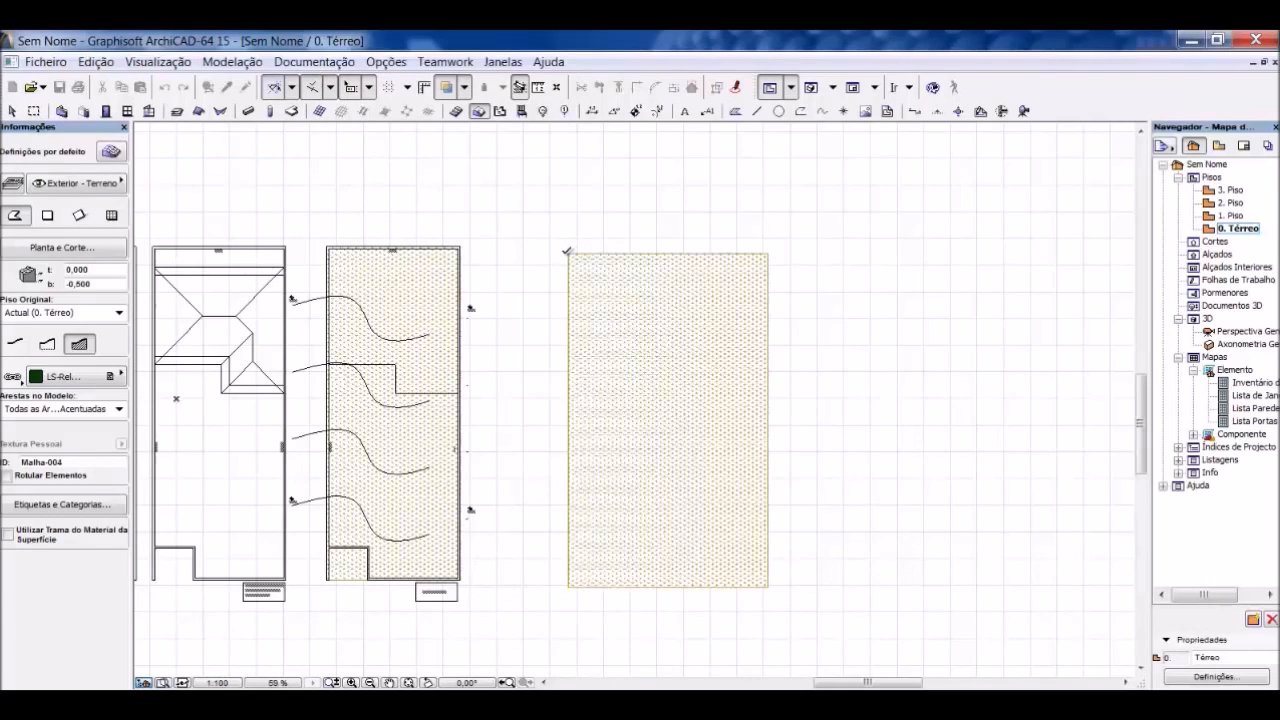
pyautogui.scroll(-2, 620, 311)
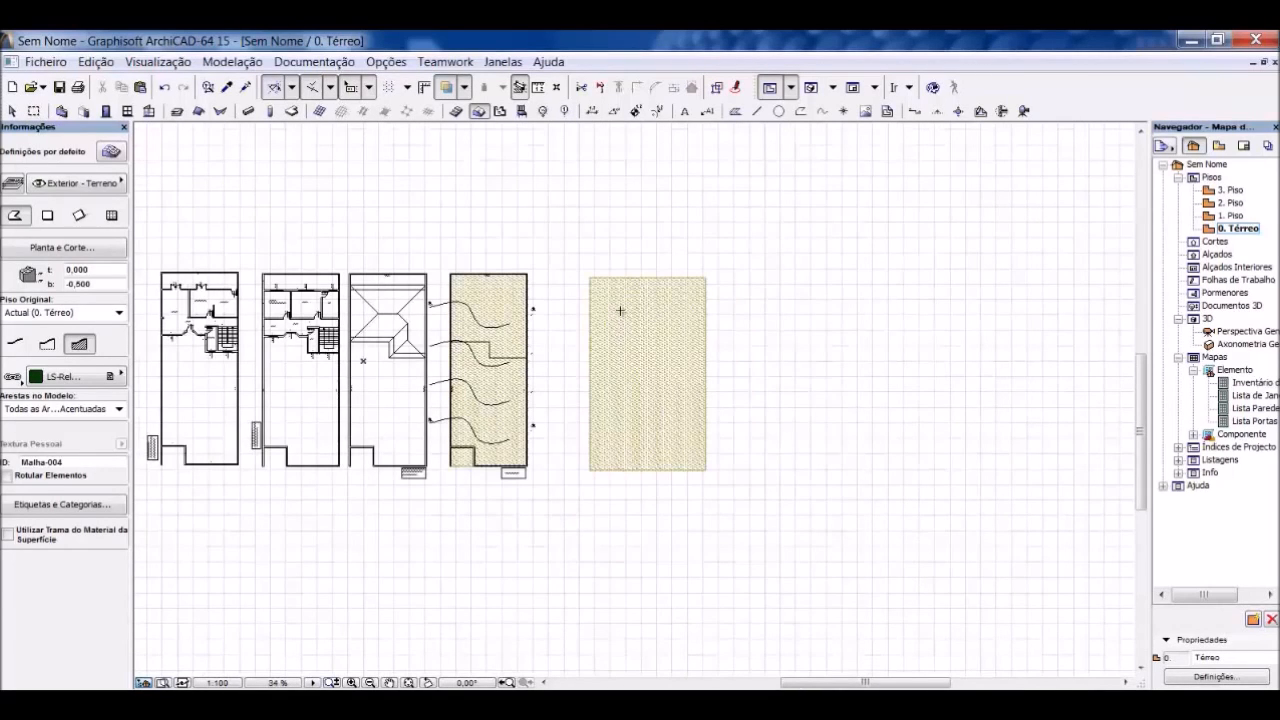
pyautogui.press('Escape')
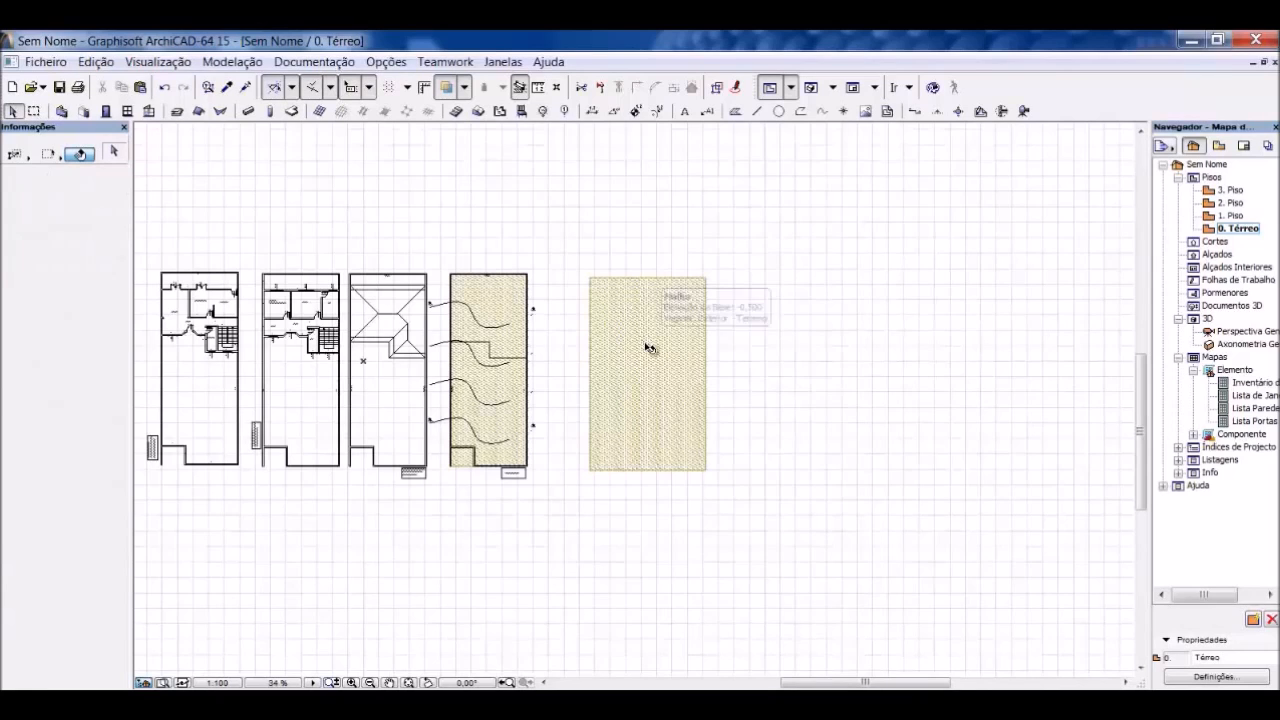
pyautogui.press('F3')
pyautogui.keyDown('shift'); pyautogui.moveTo(643, 343); pyautogui.dragTo(649, 429, button='middle'); pyautogui.keyUp('shift')
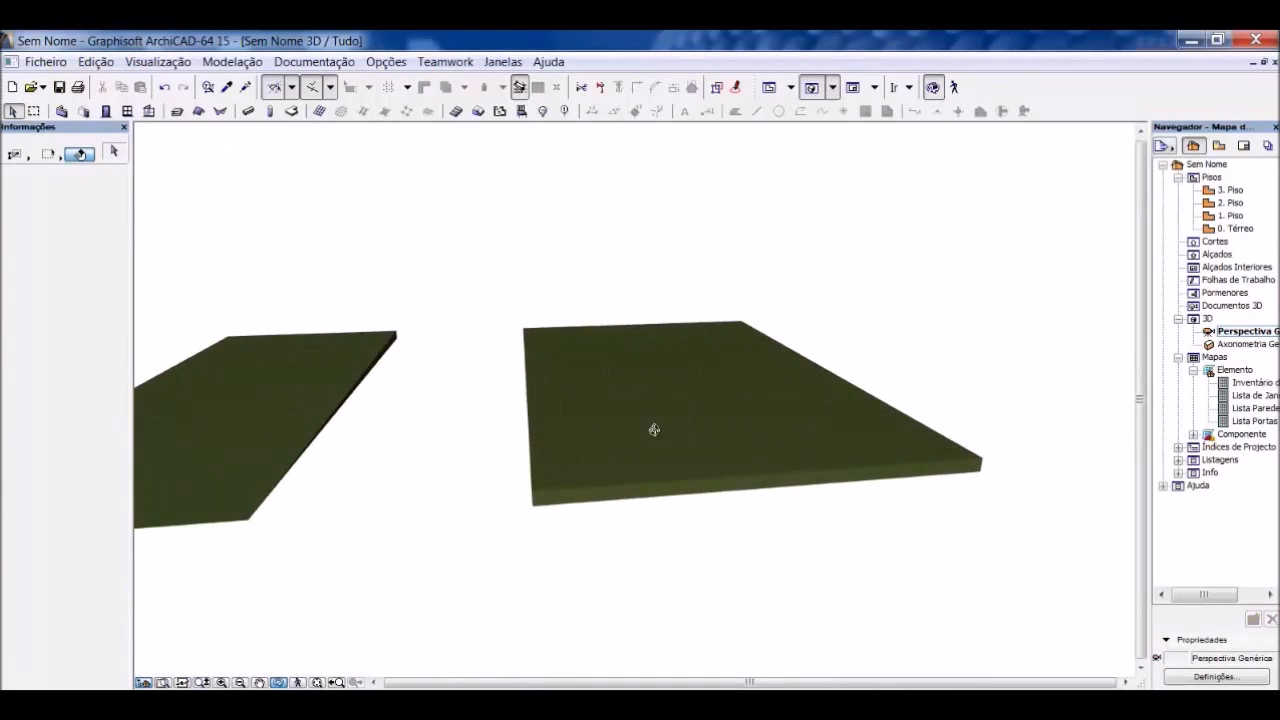
pyautogui.press('F2')
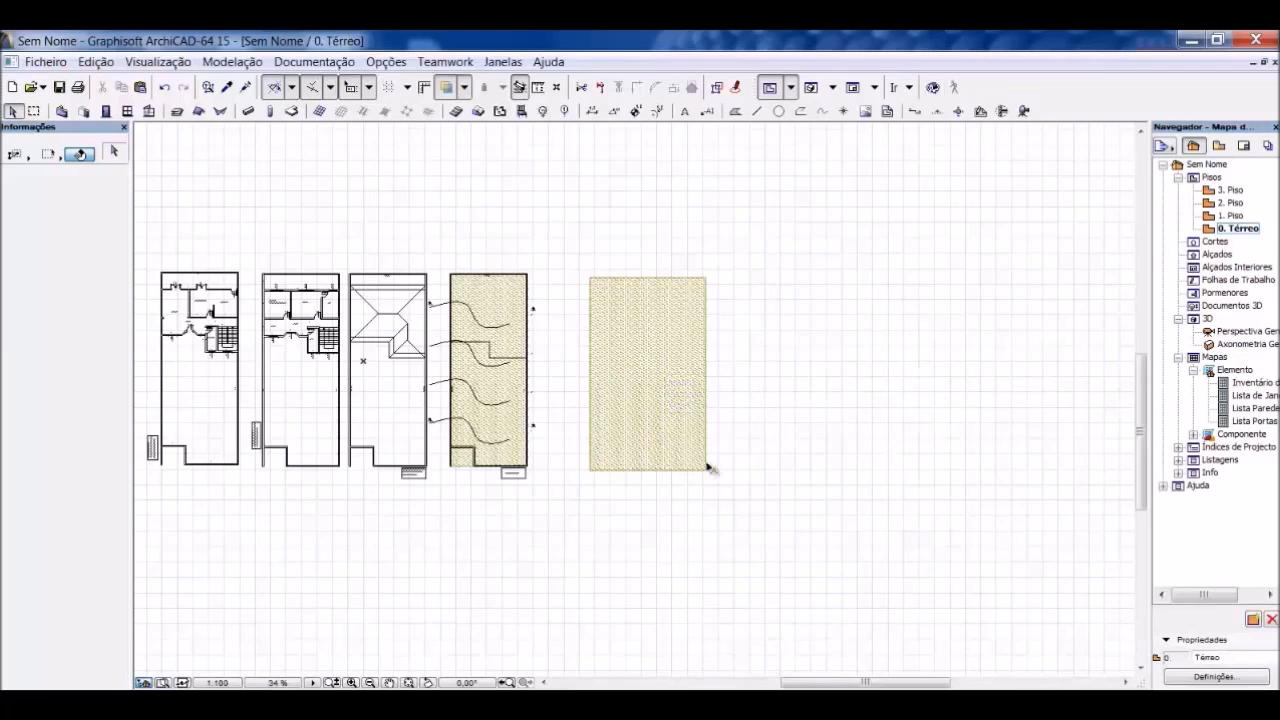
# Step: Set the second mesh's base elevation to -5 m and check its thickness in 3D
pyautogui.click(655, 354)
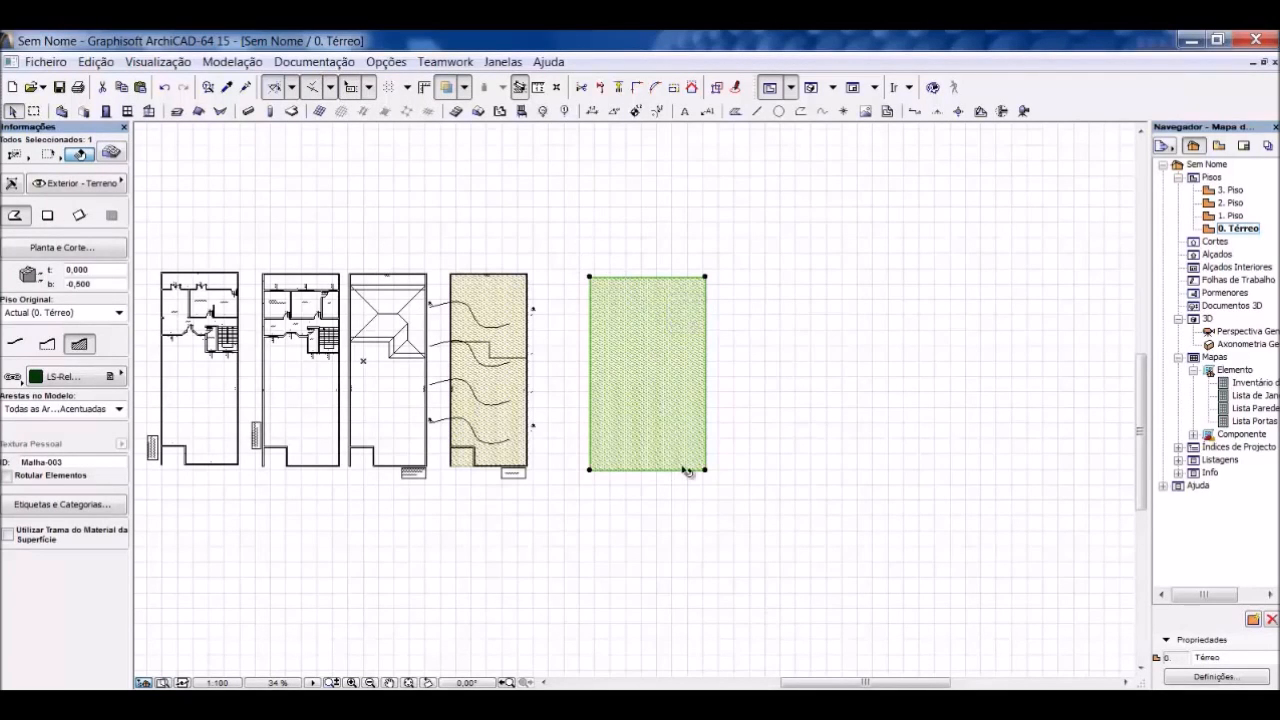
pyautogui.click(100, 284)
pyautogui.press('BackSpace')
pyautogui.write('-5')
pyautogui.press('Return')
pyautogui.click(808, 376)
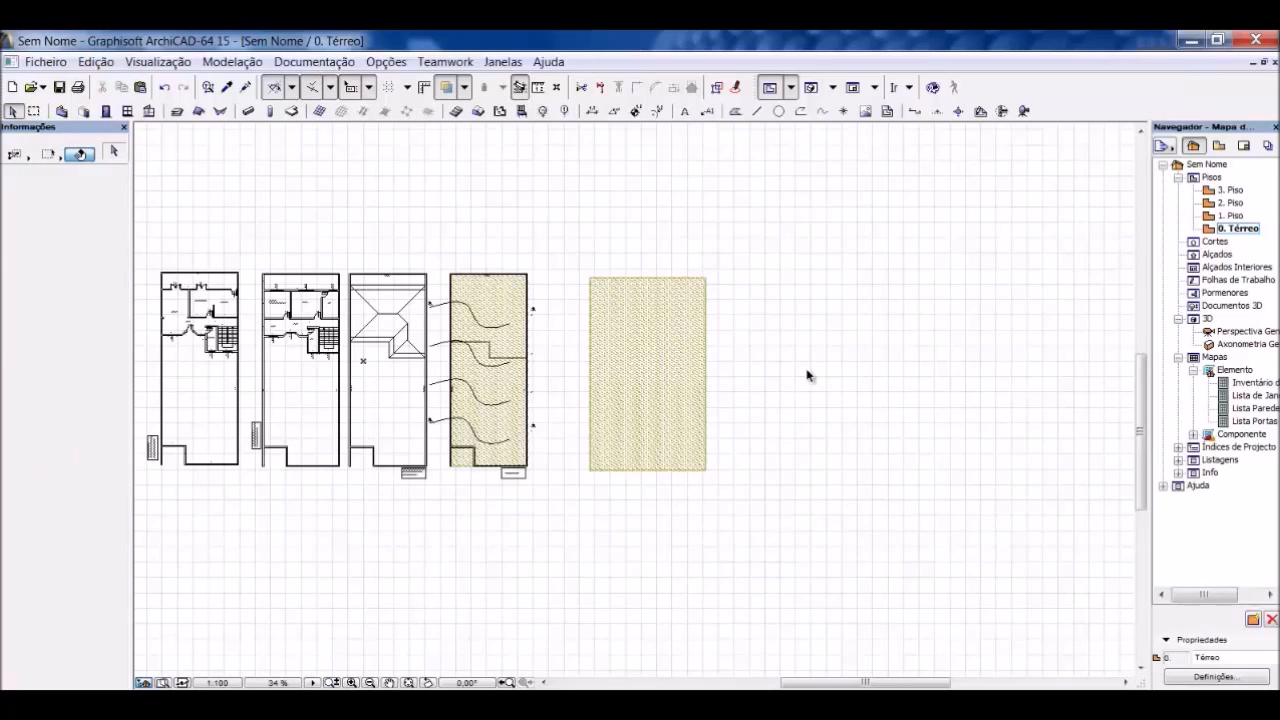
pyautogui.press('F3')
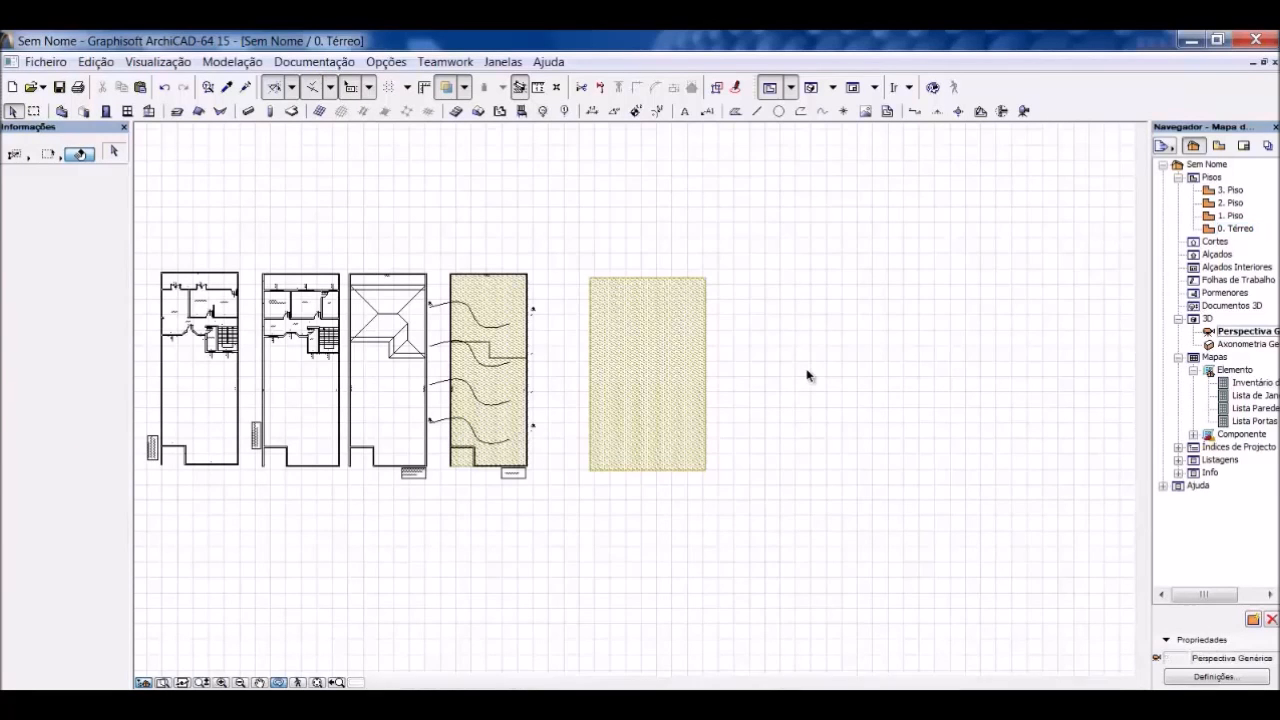
pyautogui.moveTo(787, 409); pyautogui.dragTo(768, 464)
pyautogui.press('F2')
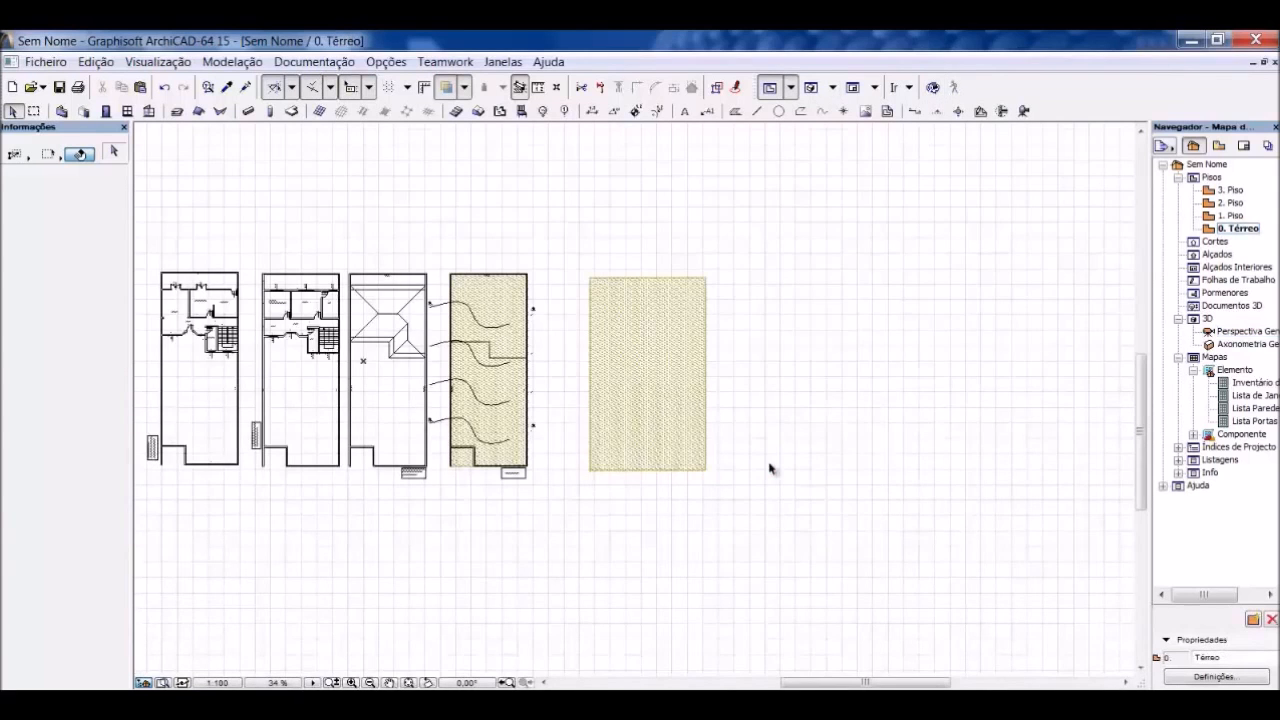
# Step: View only the second mesh in 3D, return to the ground floor plan, and clear the selection
pyautogui.scroll(3, 771, 363)
pyautogui.scroll(-2, 771, 363)
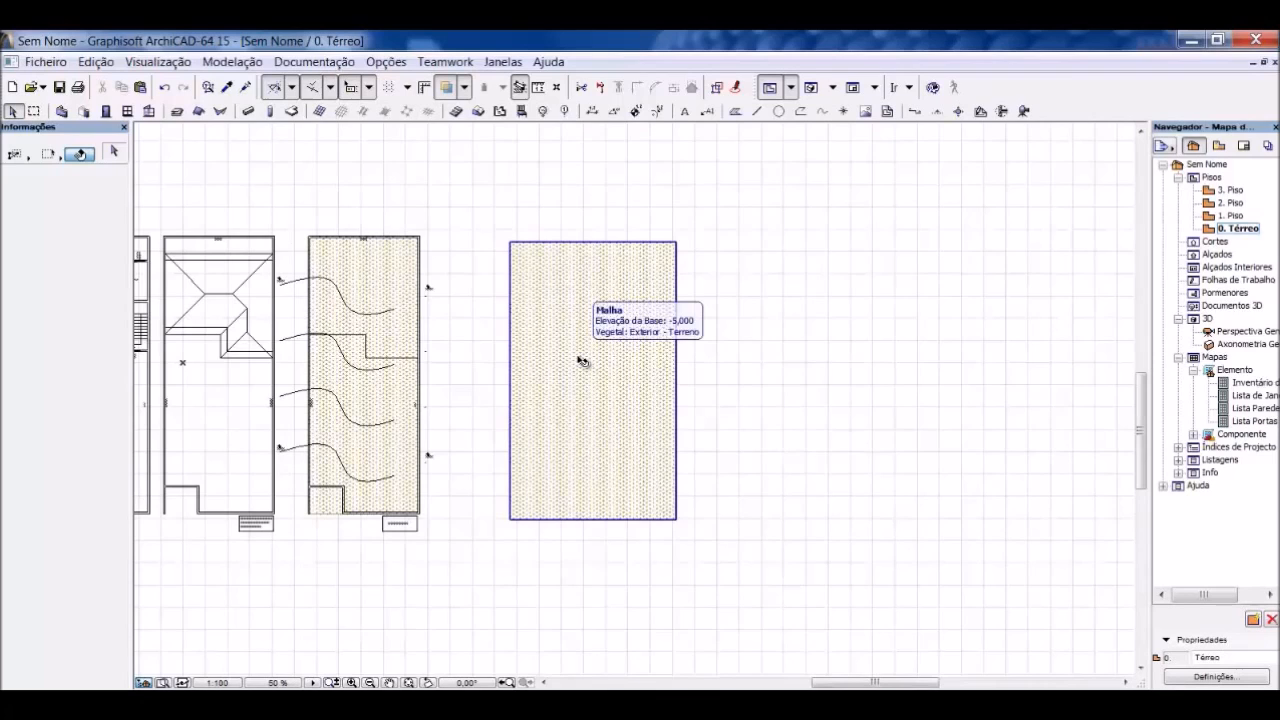
pyautogui.click(580, 360)
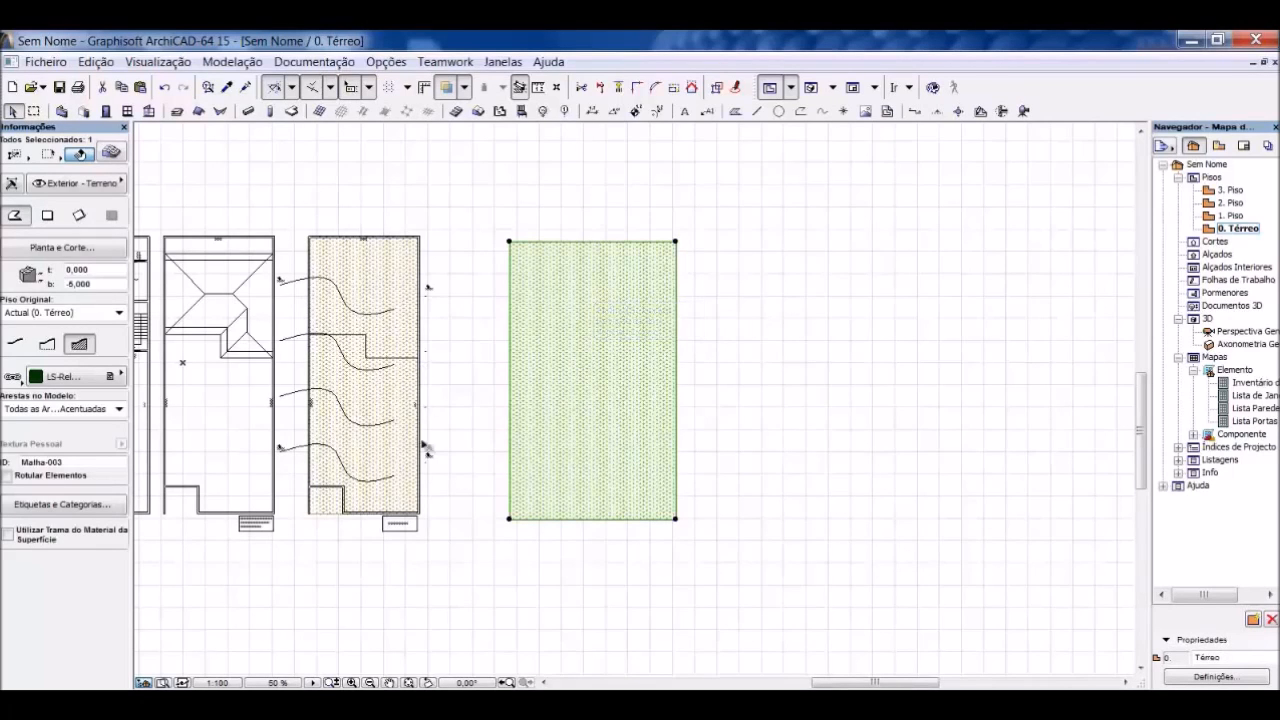
pyautogui.press('F5')
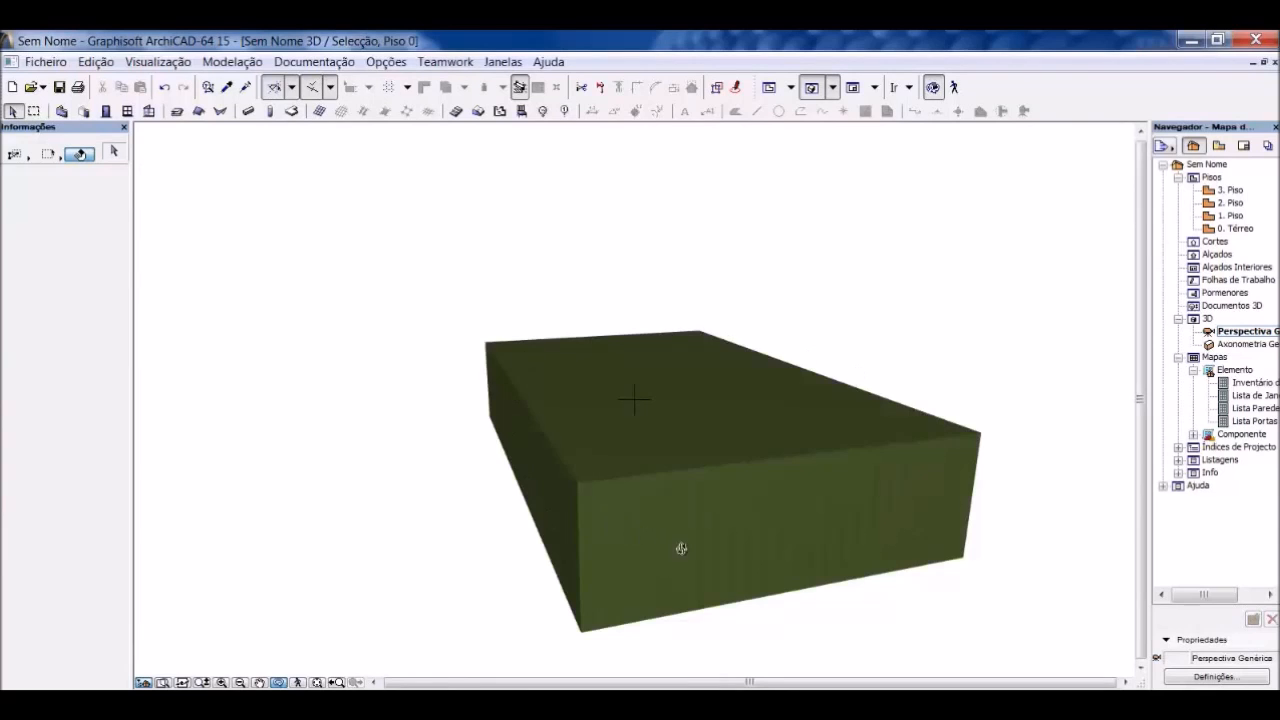
pyautogui.press('F2')
pyautogui.click(726, 534)
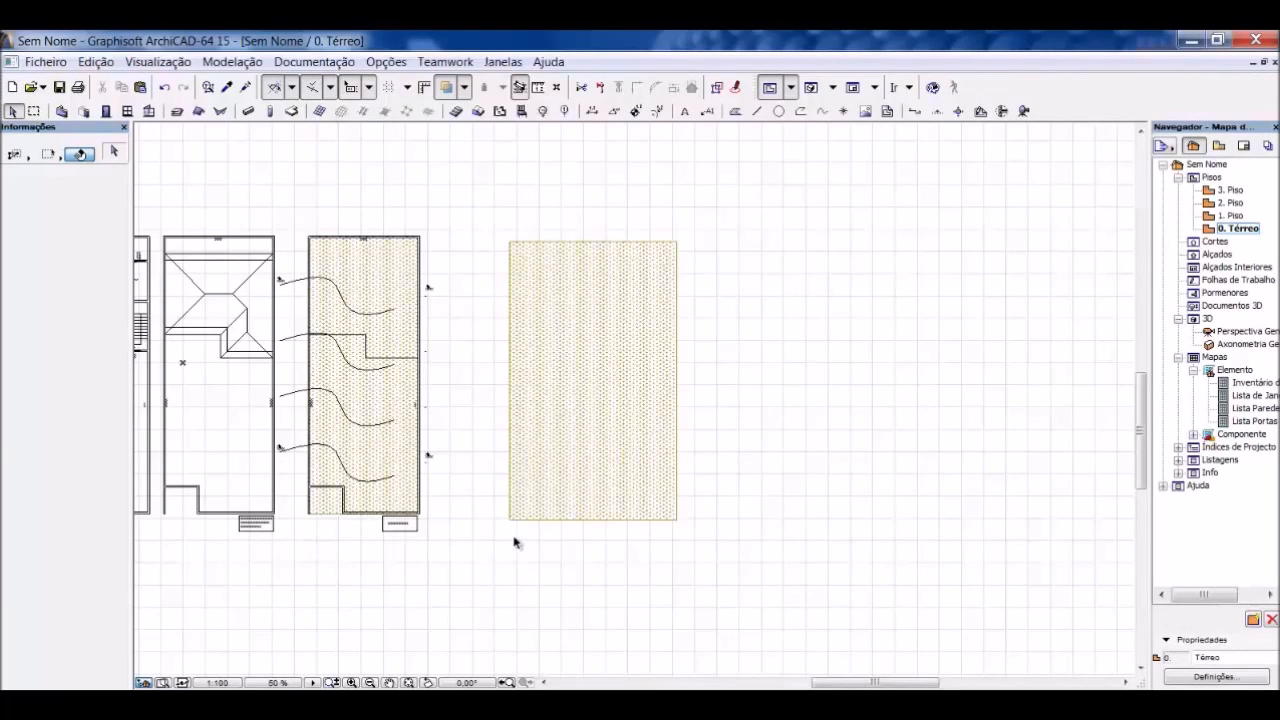
# Step: Lower the bottom edge of the second mesh to a height of -3 m and check its slope in 3D
pyautogui.scroll(1, 583, 401)
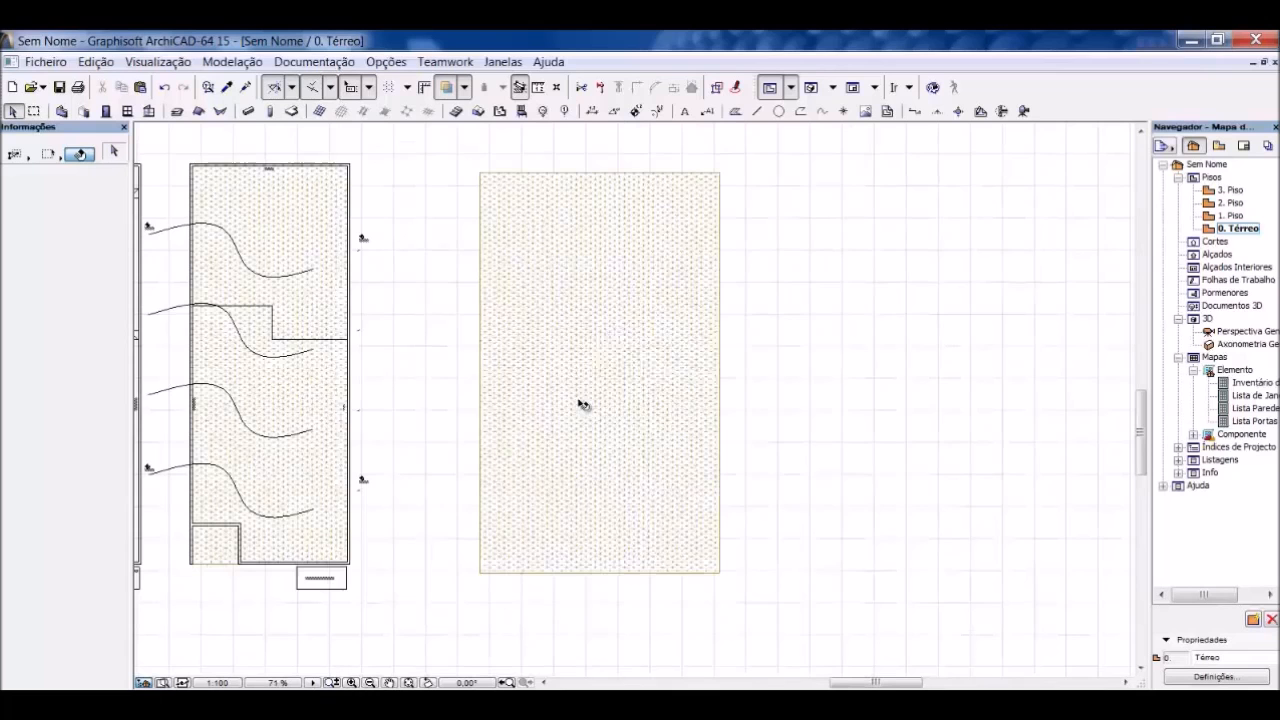
pyautogui.click(607, 328)
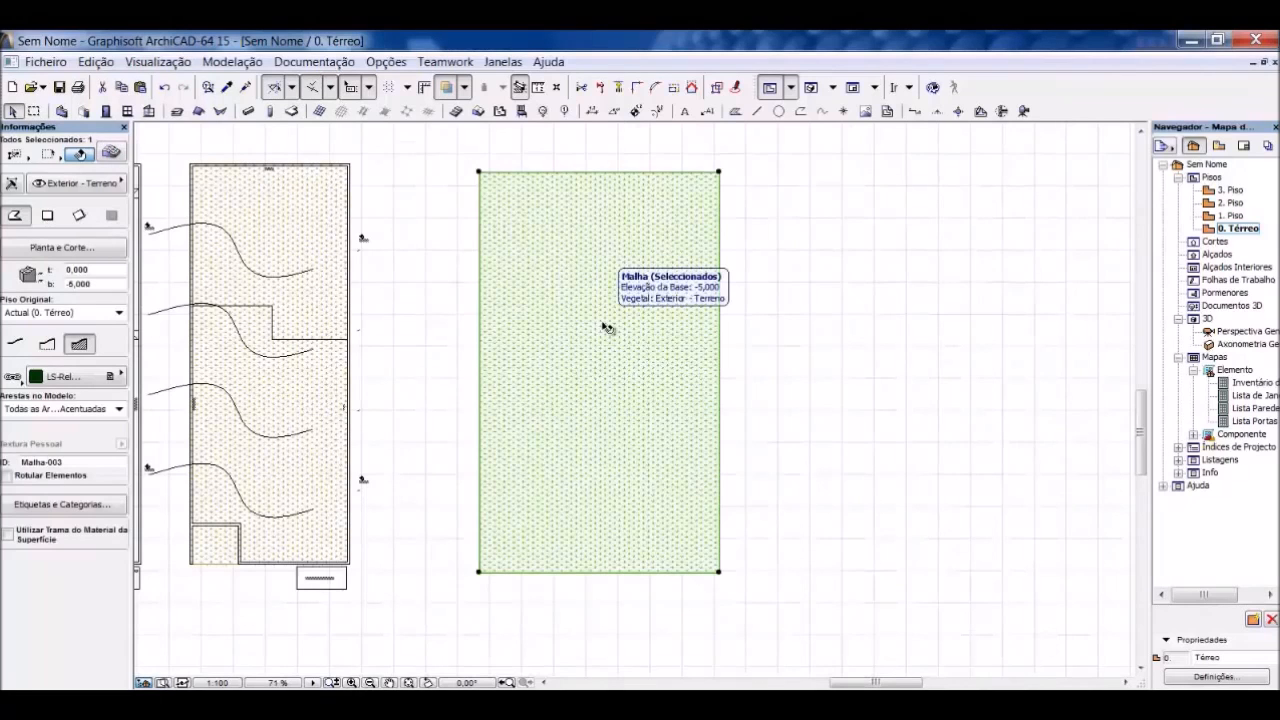
pyautogui.click(597, 577)
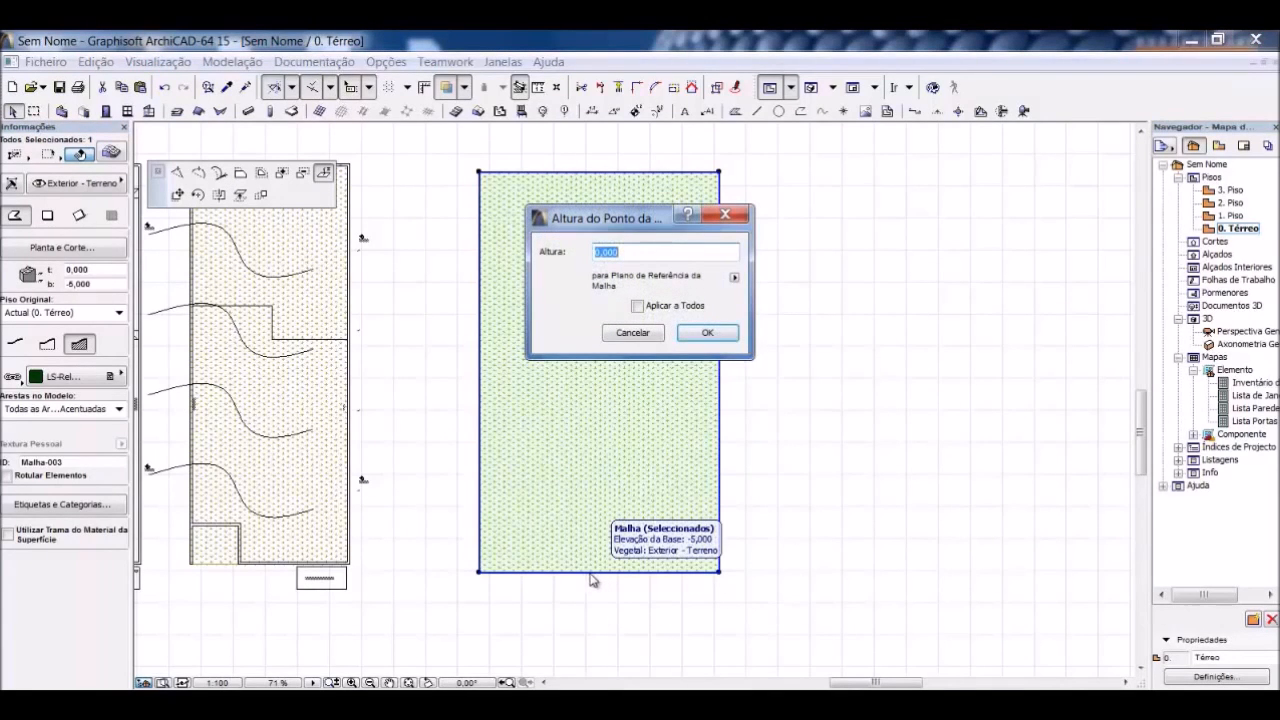
pyautogui.write('-3,000')
pyautogui.click(712, 333)
pyautogui.press('Escape')
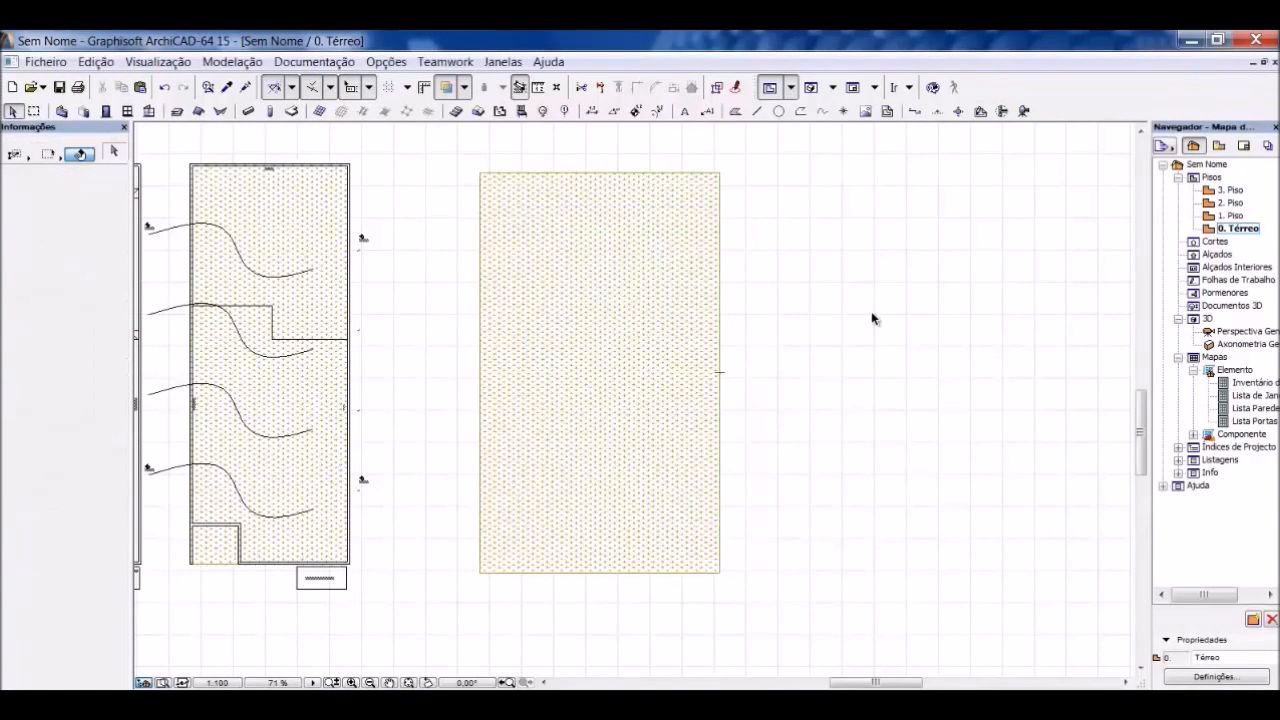
pyautogui.press('F3')
pyautogui.moveTo(760, 486); pyautogui.dragTo(343, 454)
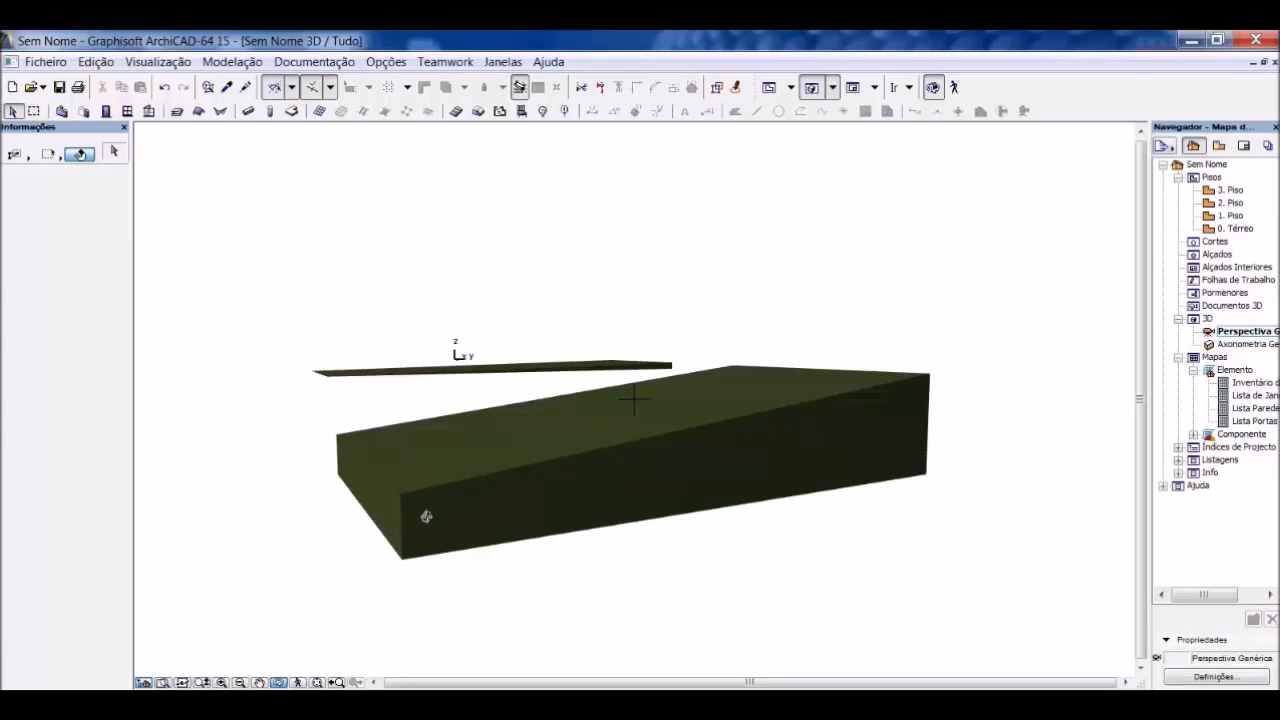
pyautogui.press('F2')
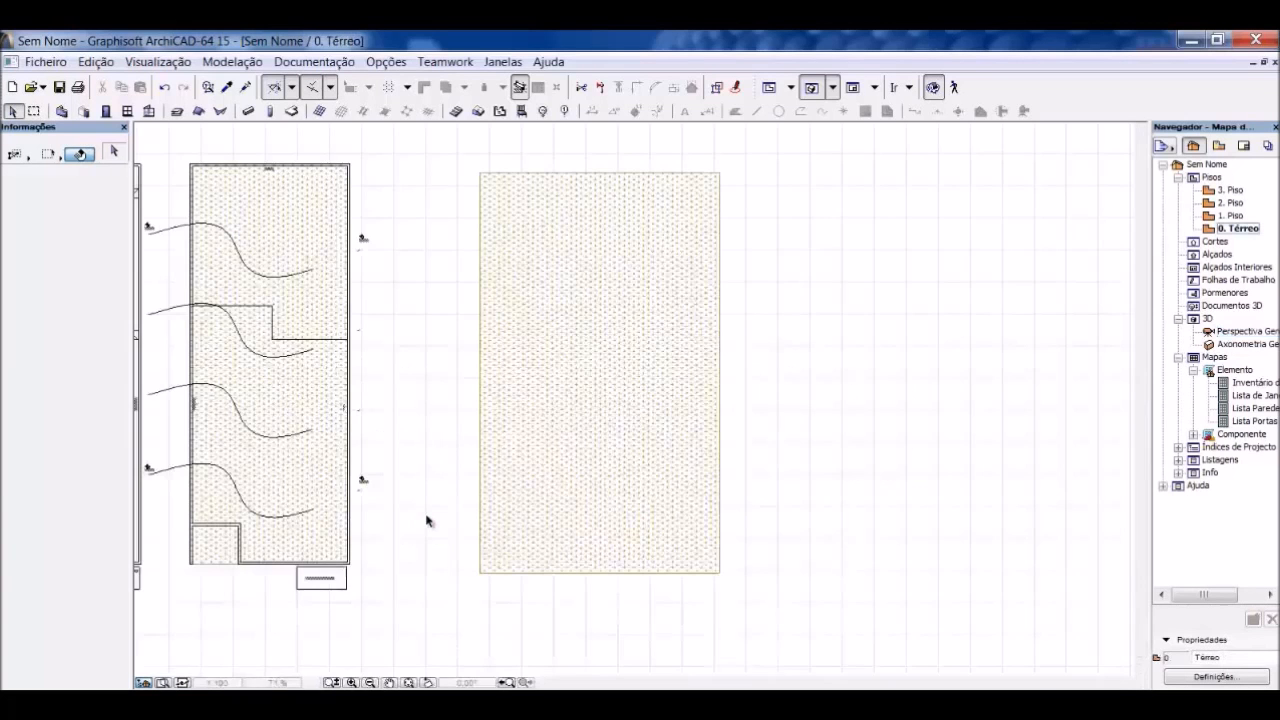
# Step: Start a third mesh outline in the empty area beside the second mesh, with a 15 m top edge and a 25 m right edge
pyautogui.scroll(-1, 530, 480)
pyautogui.scroll(-3, 450, 433)
pyautogui.scroll(2, 679, 432)
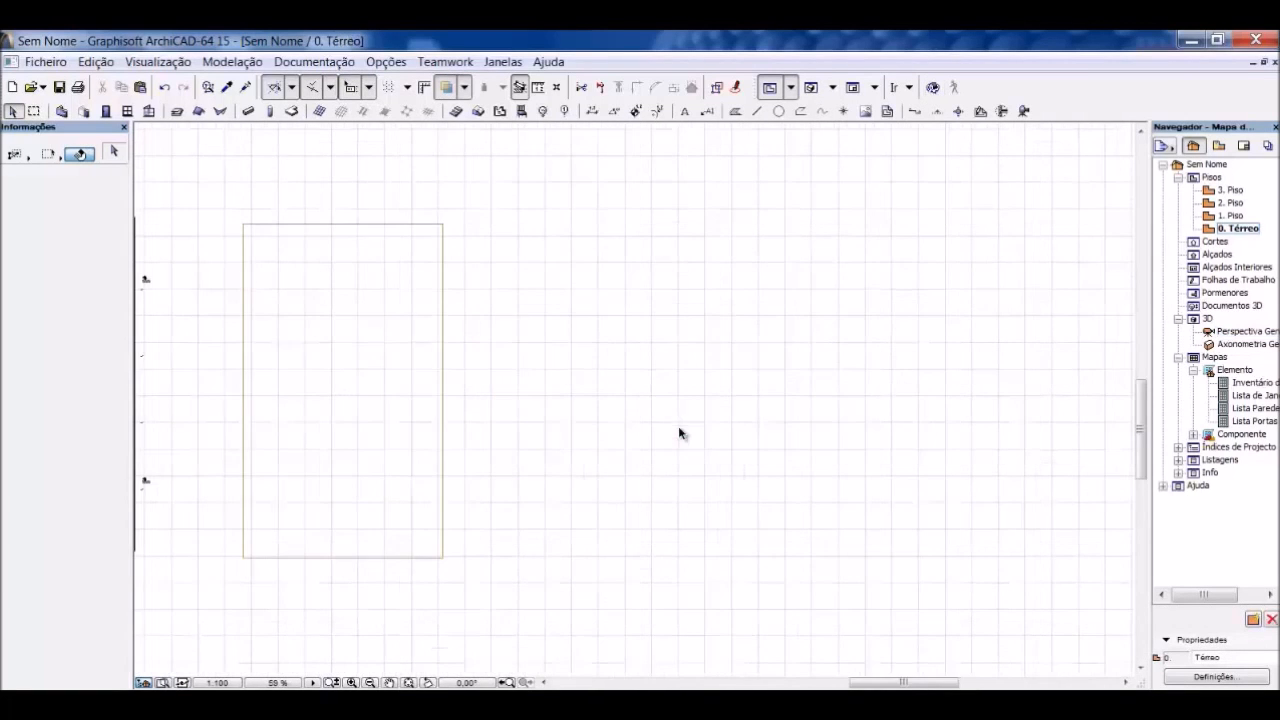
pyautogui.scroll(-1, 834, 274)
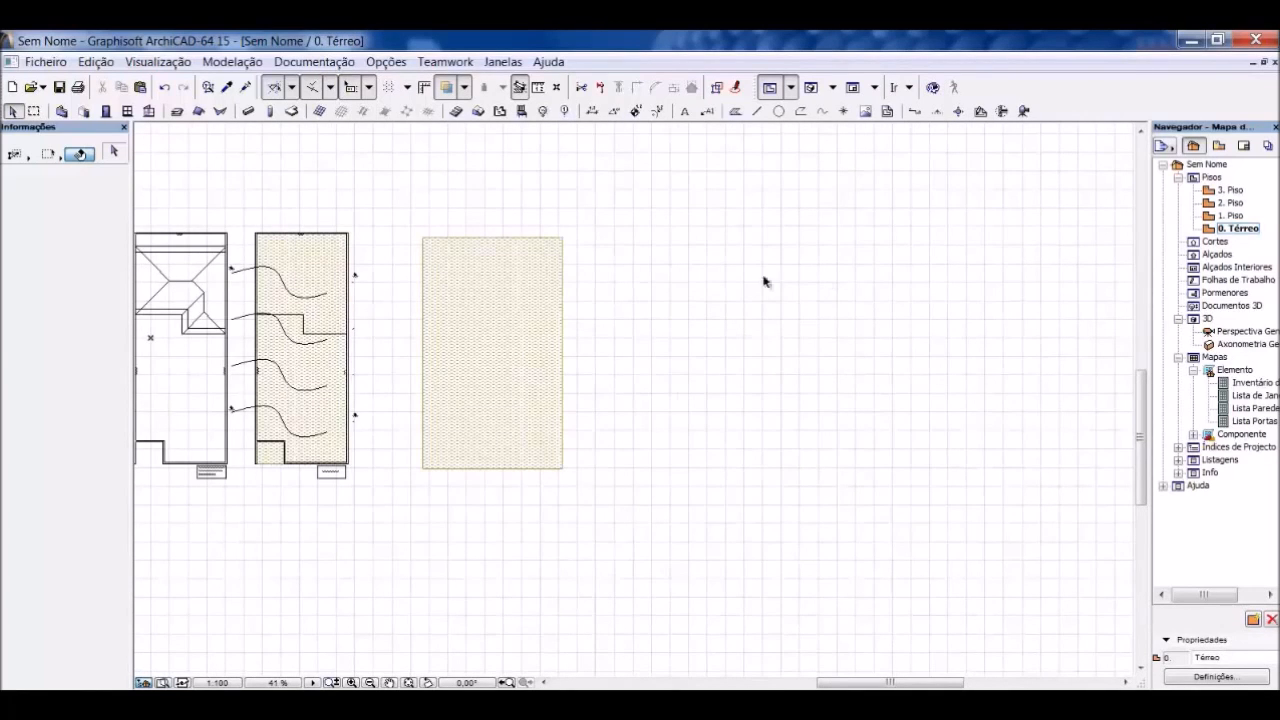
pyautogui.click(479, 112)
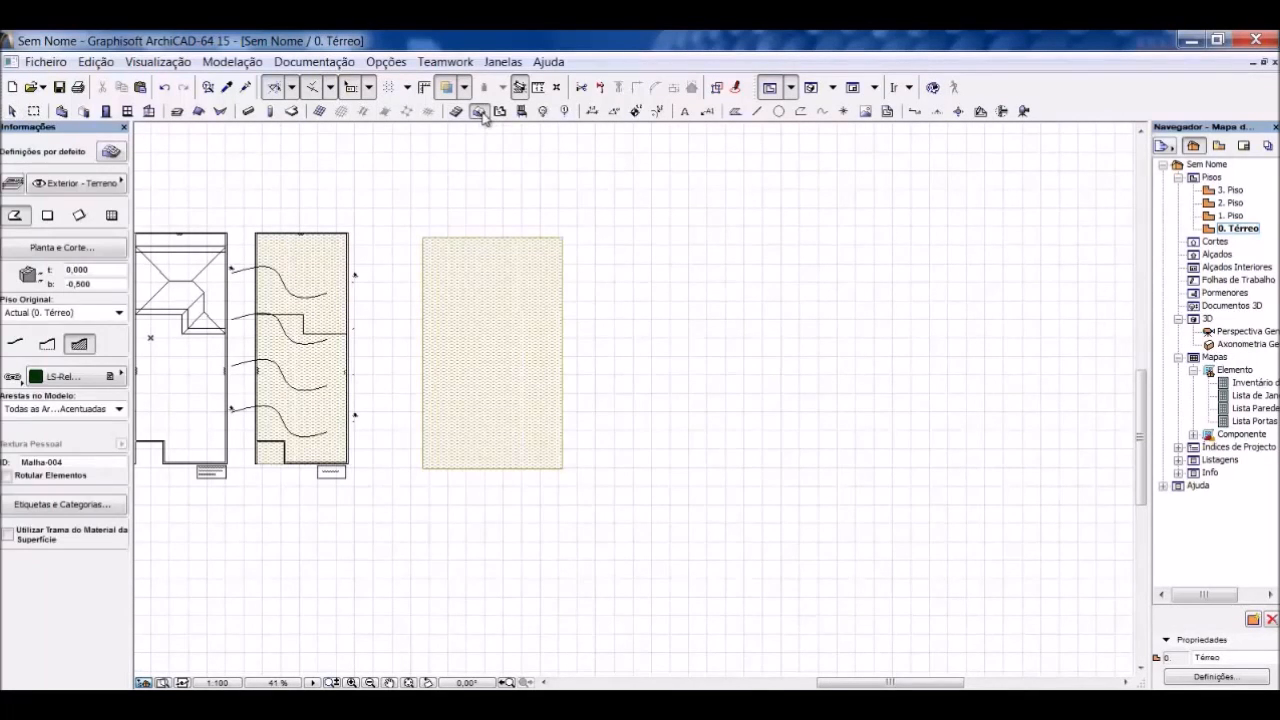
pyautogui.click(635, 240)
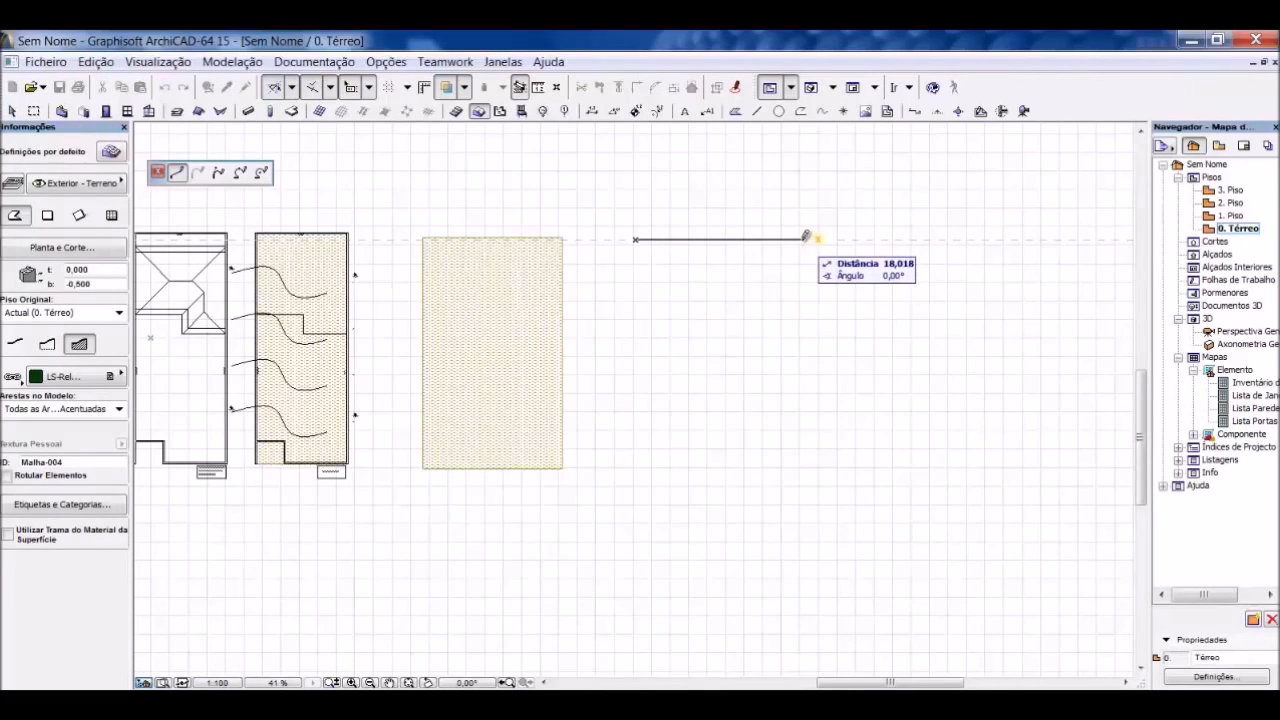
pyautogui.press('Tab')
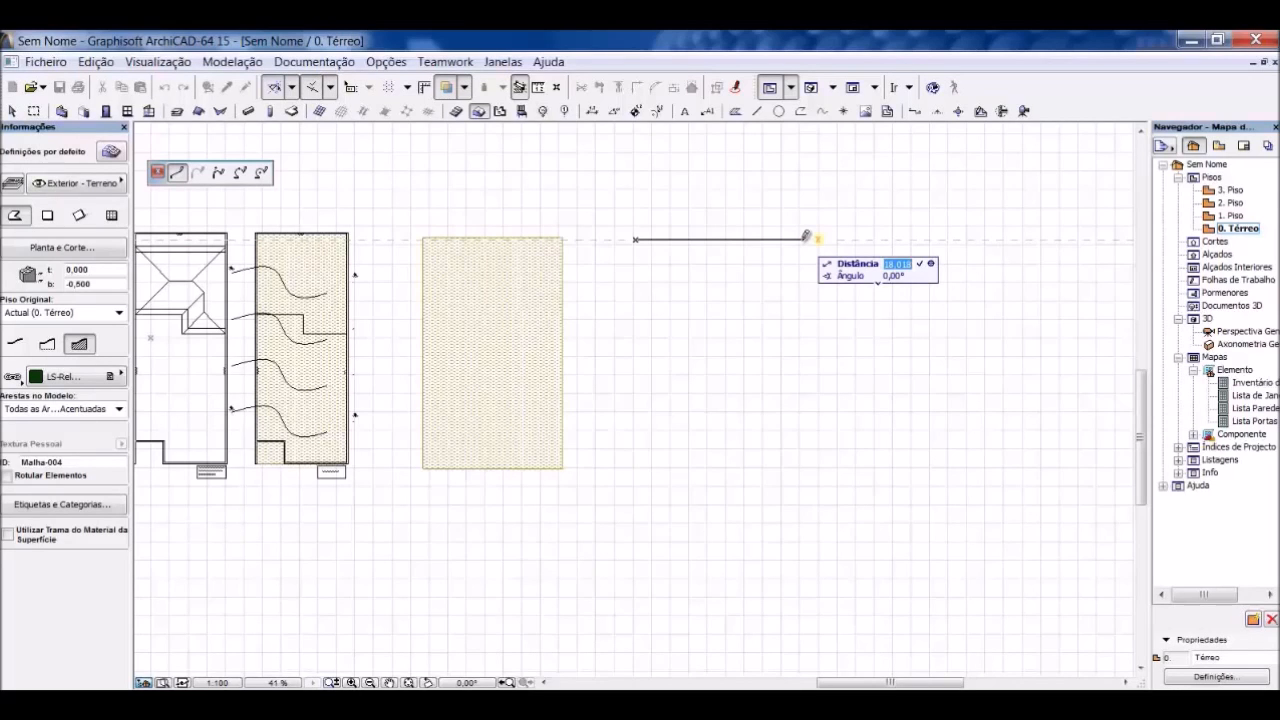
pyautogui.write('15')
pyautogui.press('Return')
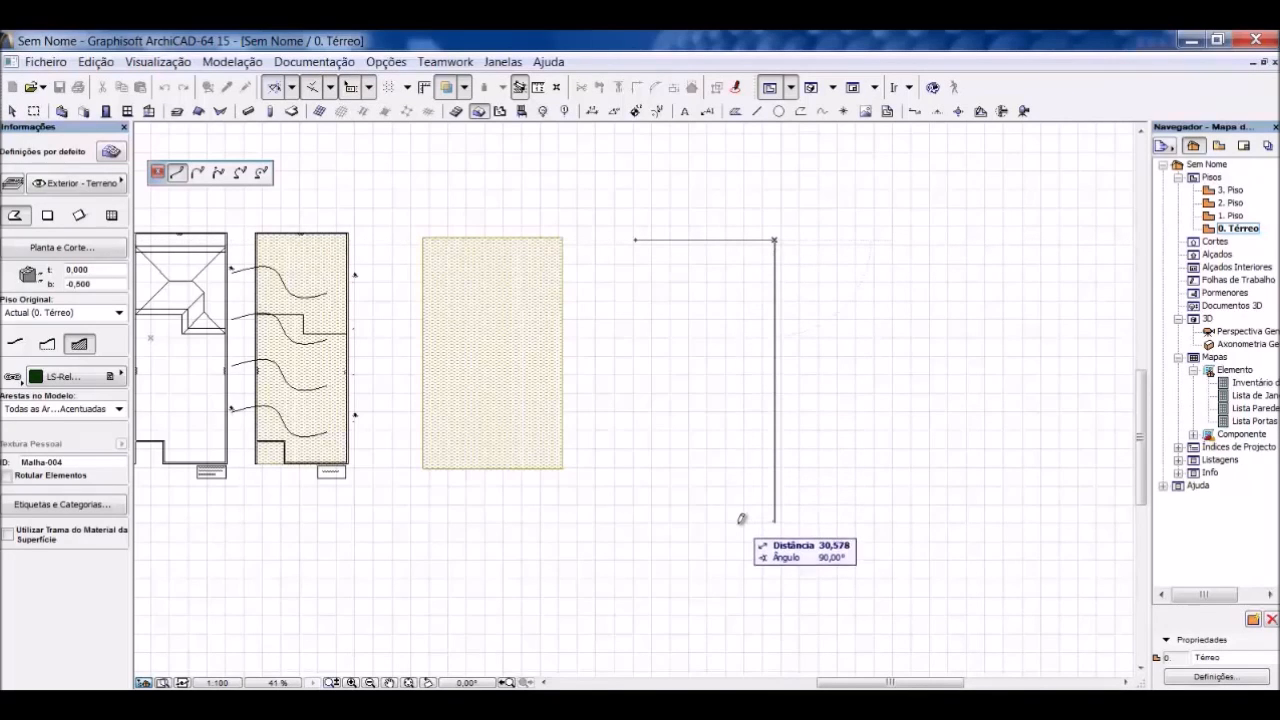
pyautogui.write('r25')
pyautogui.press('Return')
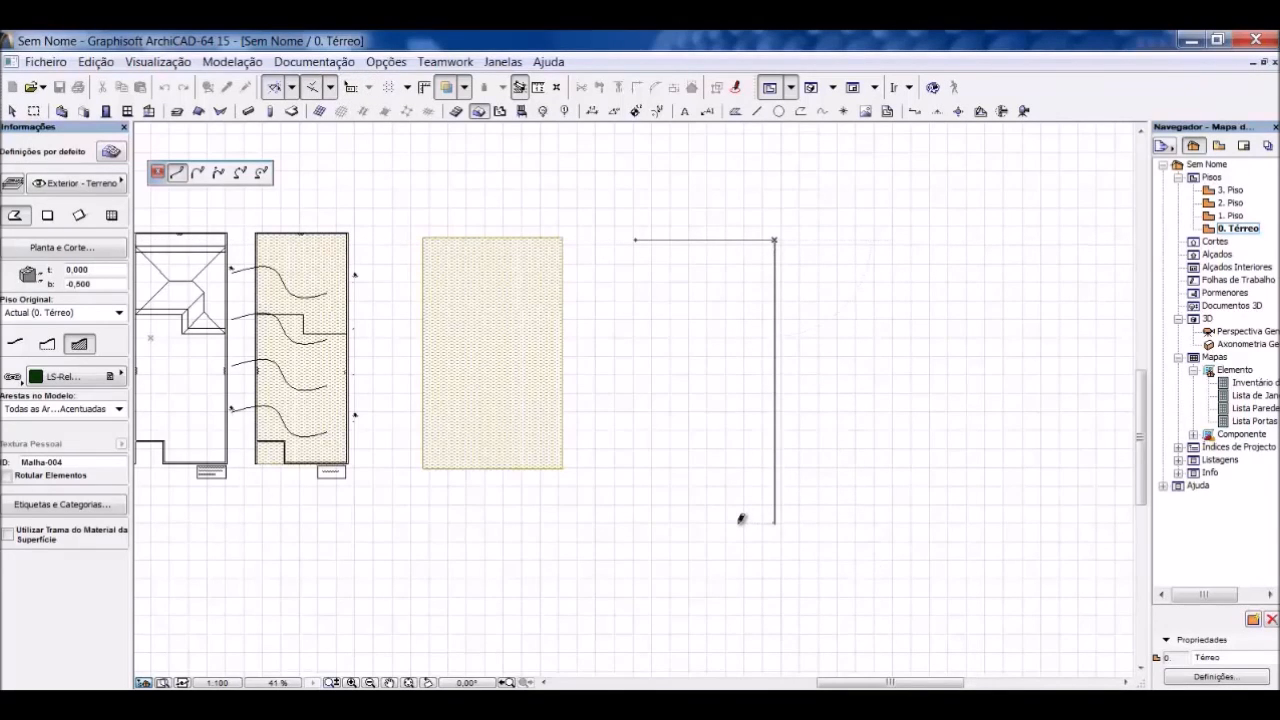
# Step: Complete the third mesh with a bottom edge matching the top one and close it at its starting corner
pyautogui.press('r')
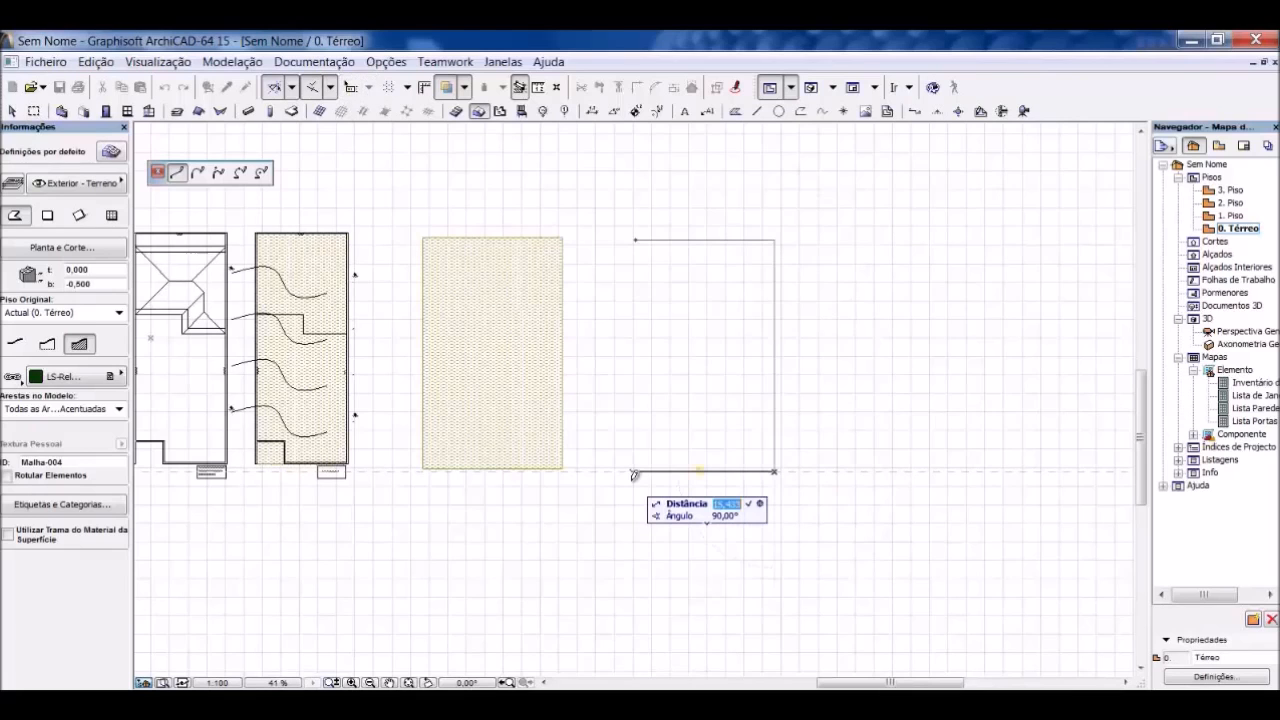
pyautogui.click(634, 472)
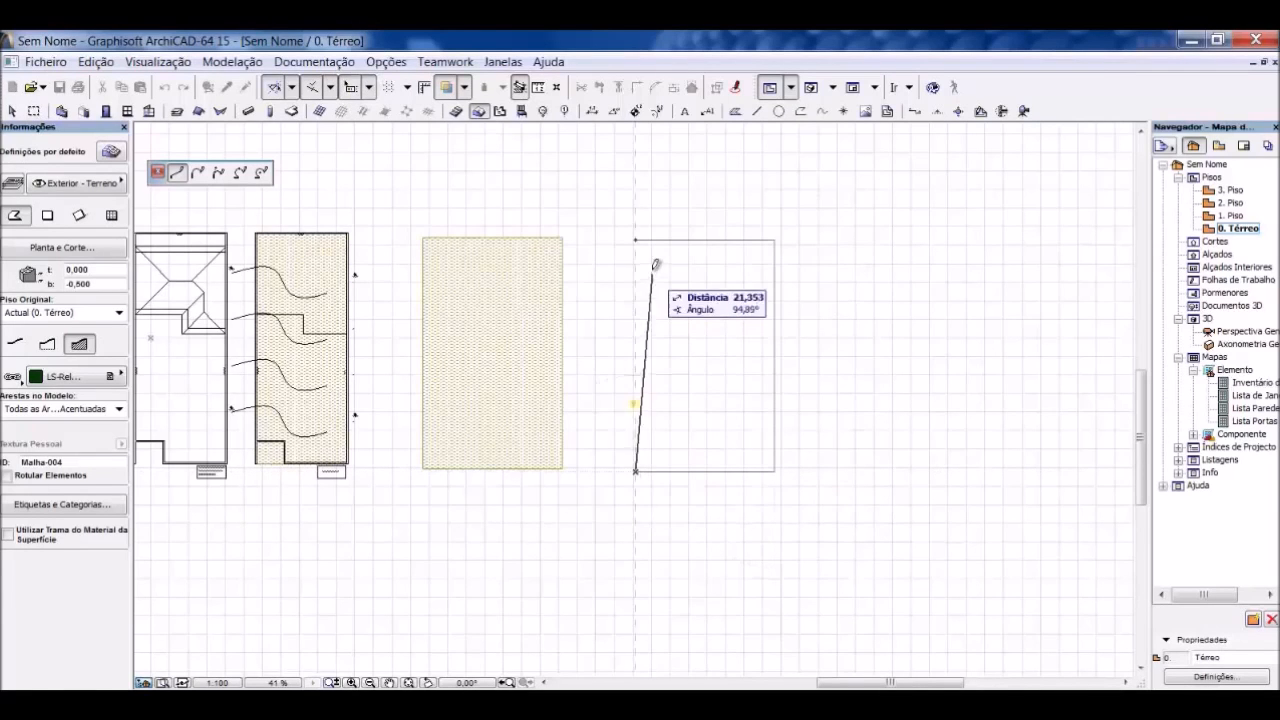
pyautogui.click(637, 233)
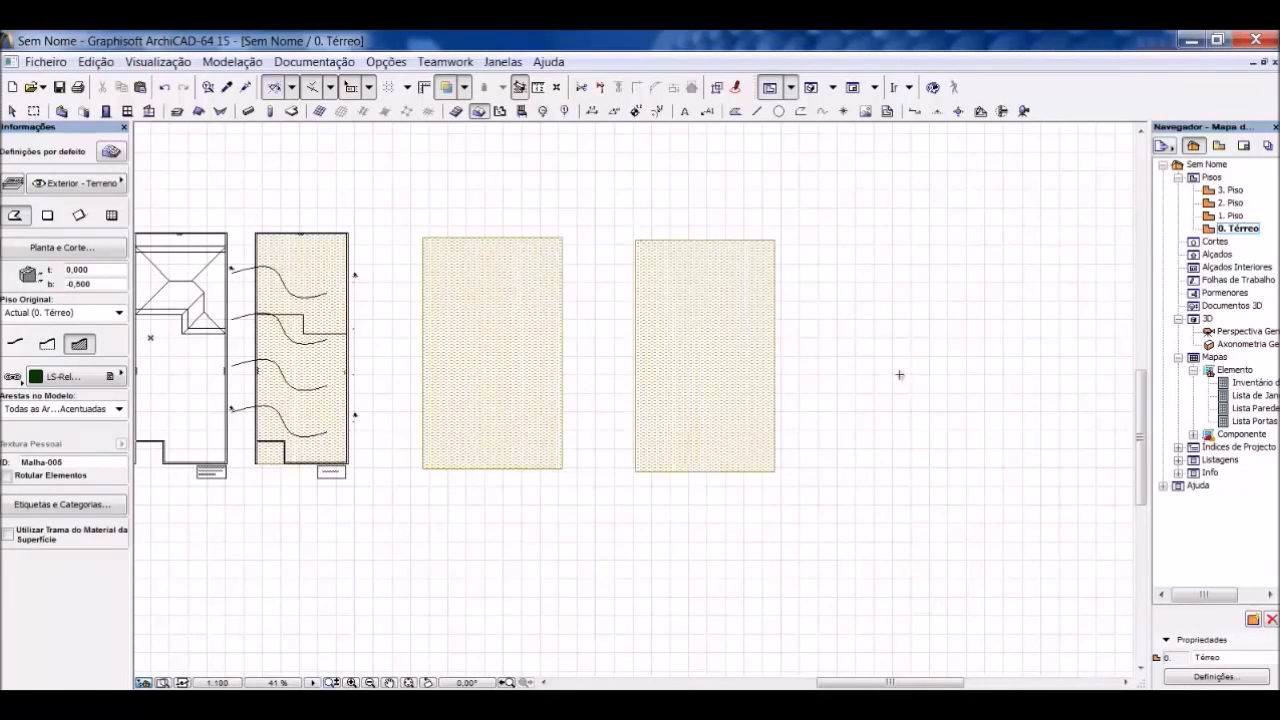
pyautogui.press('Escape')
pyautogui.scroll(1, 890, 352)
pyautogui.scroll(2, 890, 352)
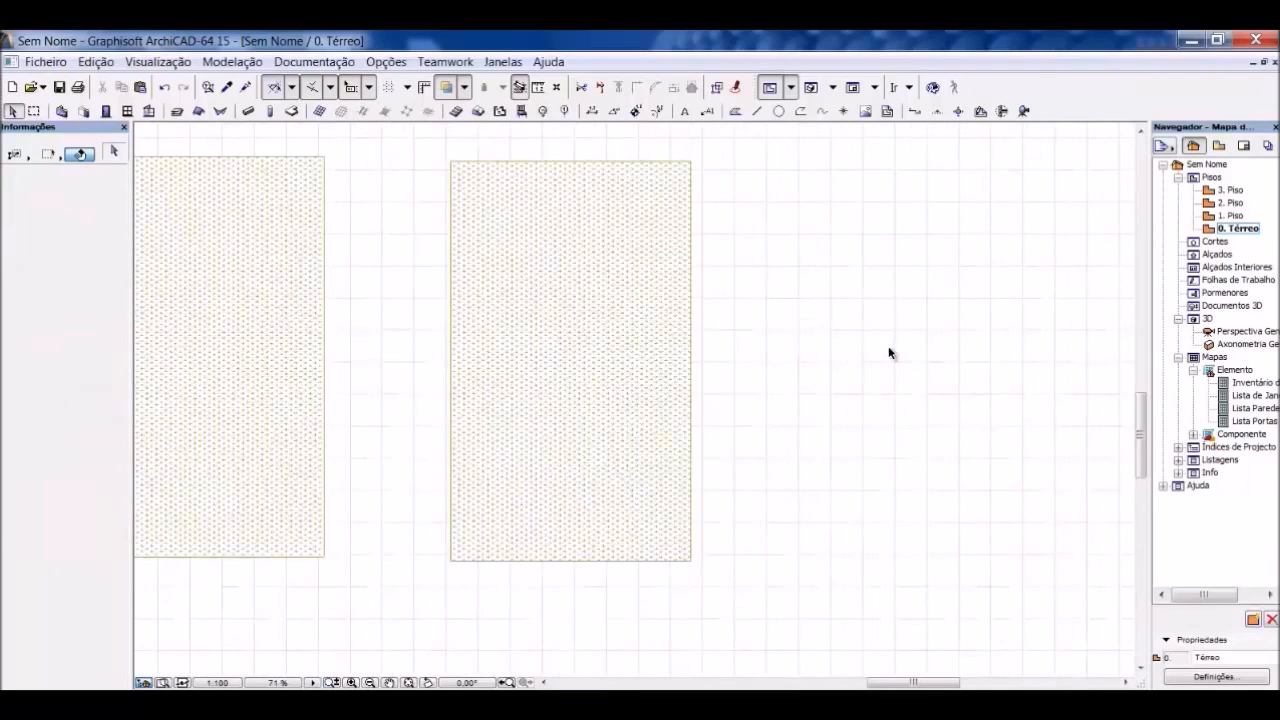
# Step: Try to slope the third mesh by setting its right edge's height to -3 m, and check it in 3D
pyautogui.click(689, 362)
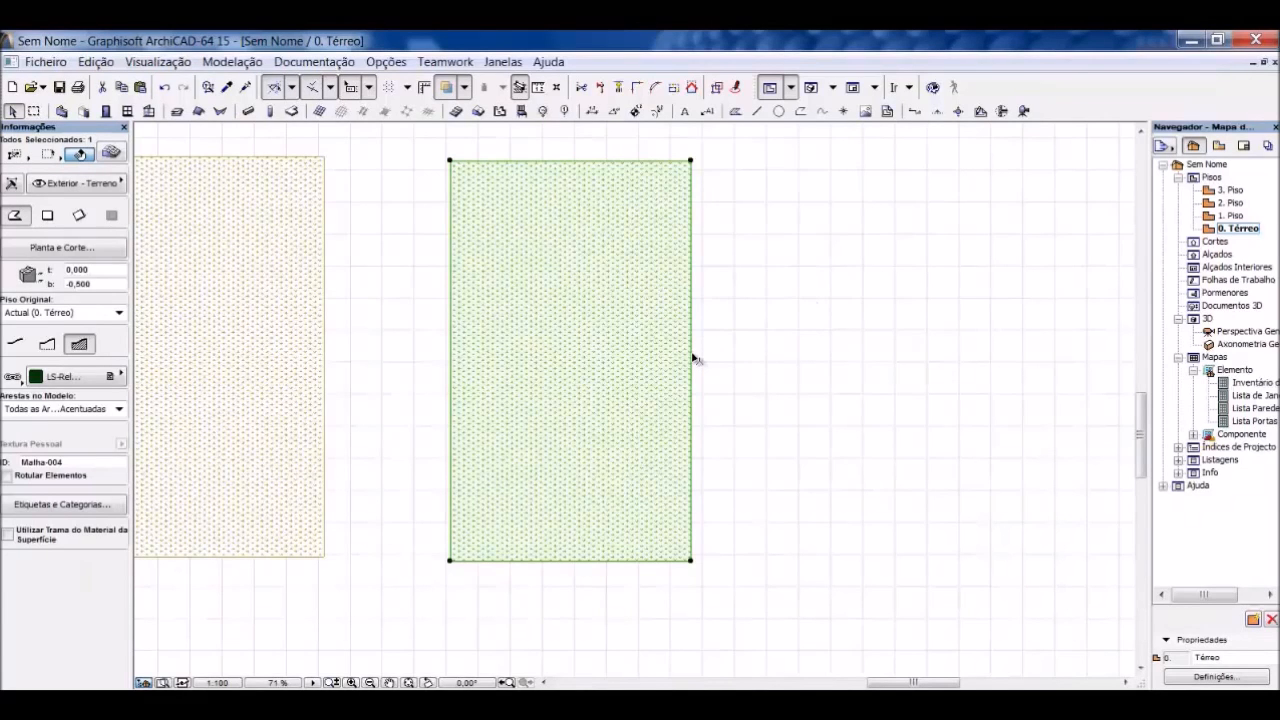
pyautogui.click(694, 360)
pyautogui.click(695, 361)
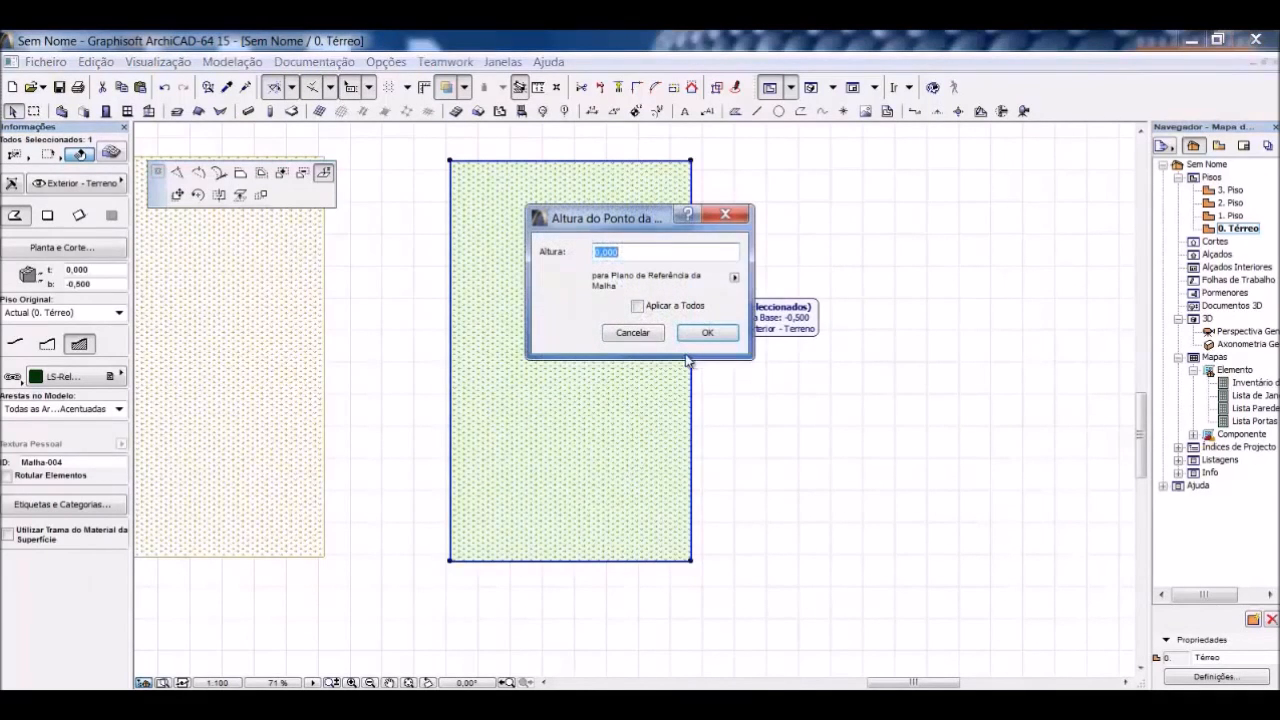
pyautogui.write('-3')
pyautogui.click(689, 334)
pyautogui.press('Escape')
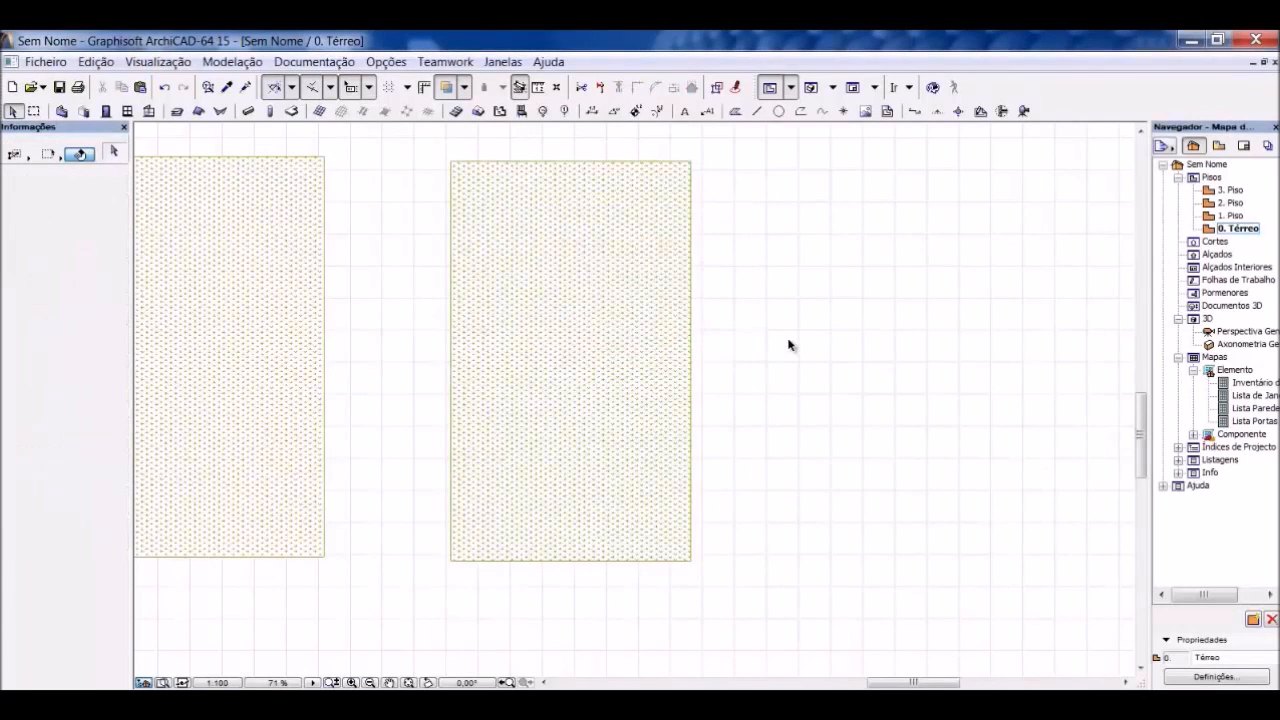
pyautogui.press('F3')
pyautogui.scroll(-4, 523, 366)
pyautogui.moveTo(622, 441); pyautogui.dragTo(1014, 469)
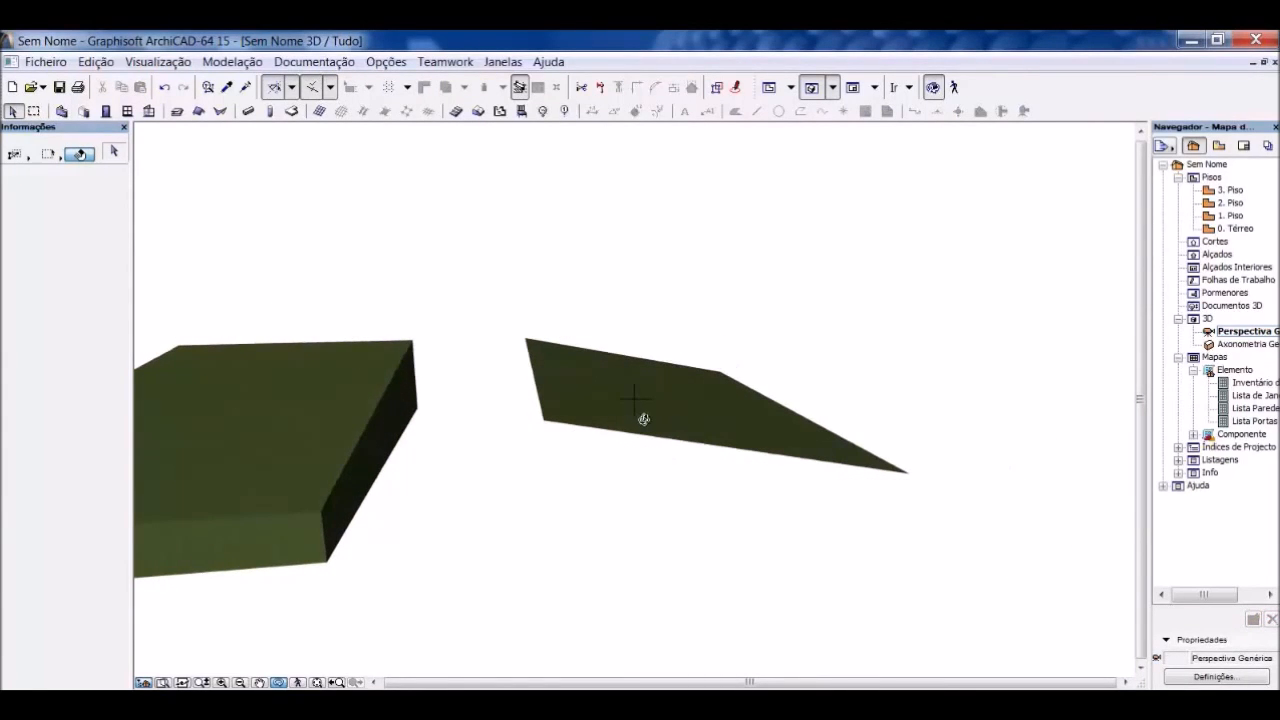
# Step: Undo the height change on the third mesh's right edge and check the mesh in 3D
pyautogui.press('F2')
pyautogui.click(591, 374)
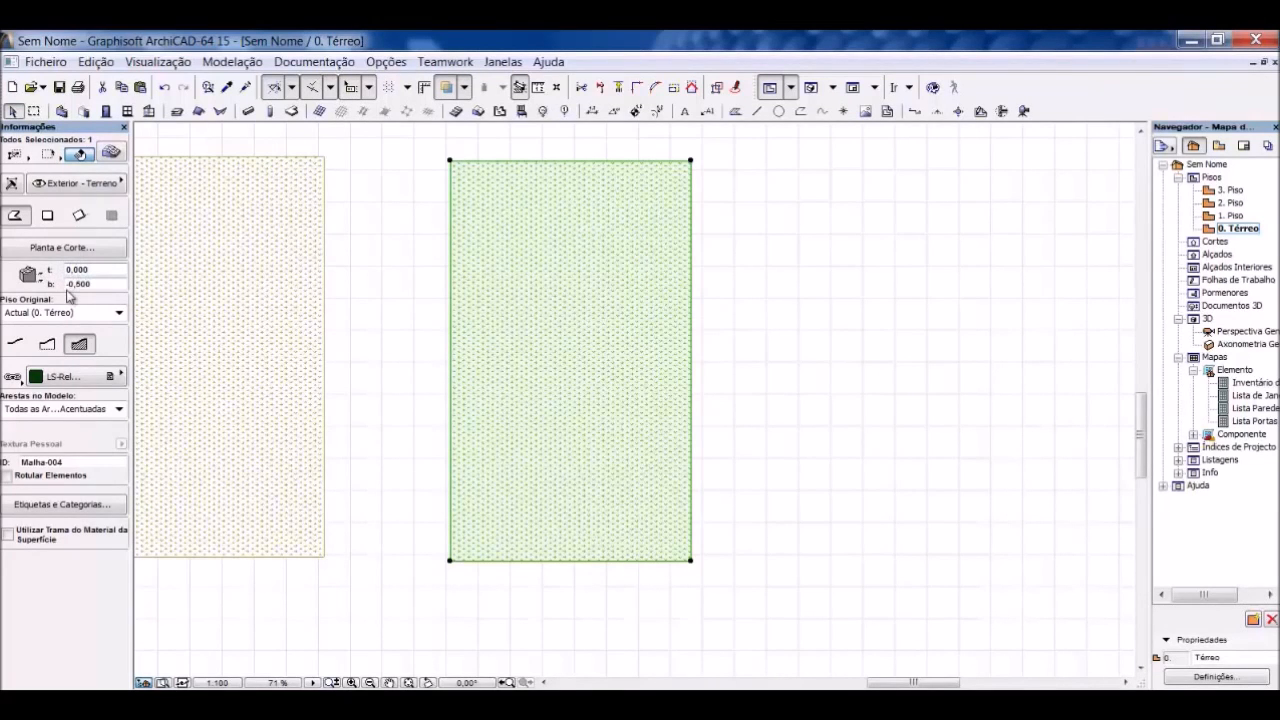
pyautogui.click(560, 357)
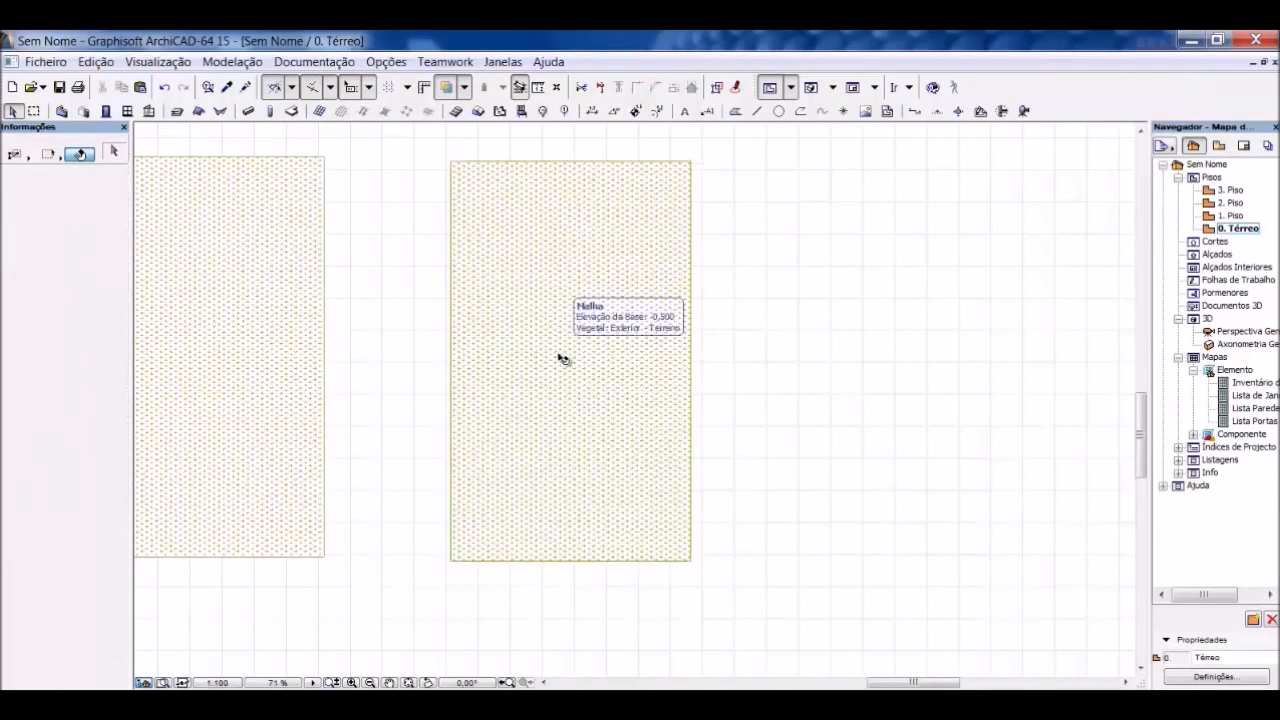
pyautogui.click(627, 393)
pyautogui.click(711, 386)
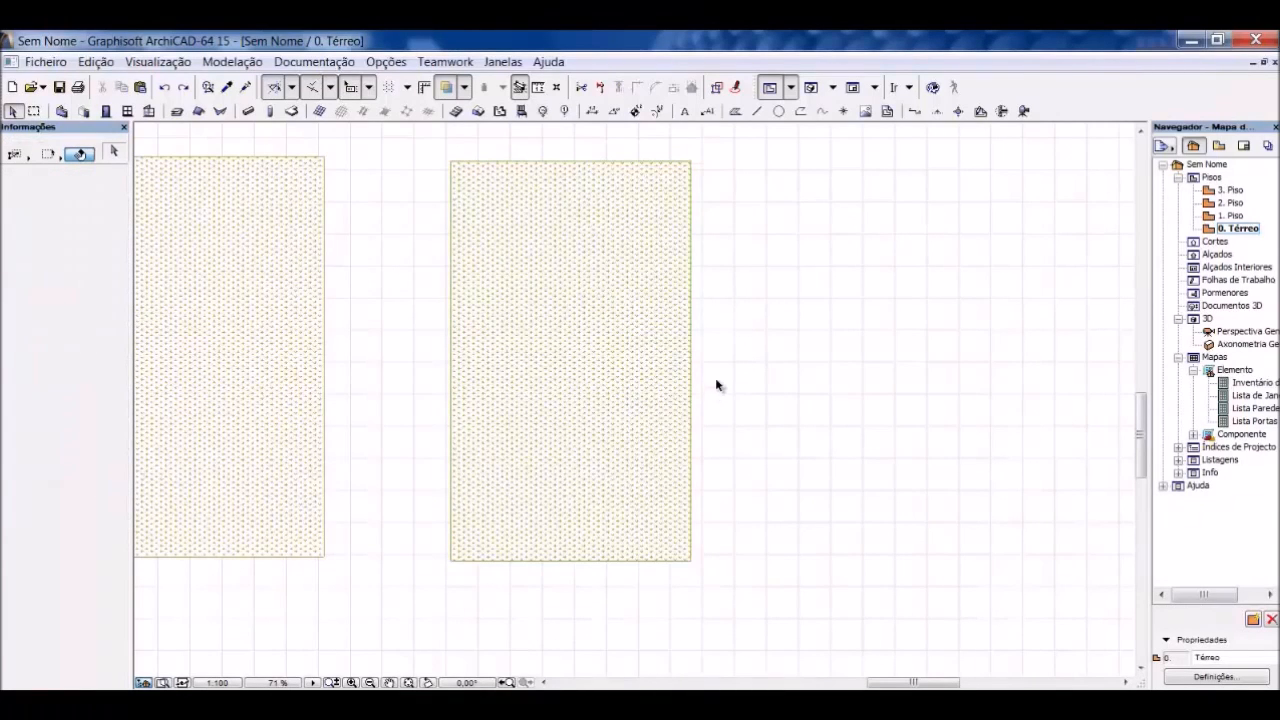
pyautogui.press('F3')
pyautogui.scroll(1, 768, 372)
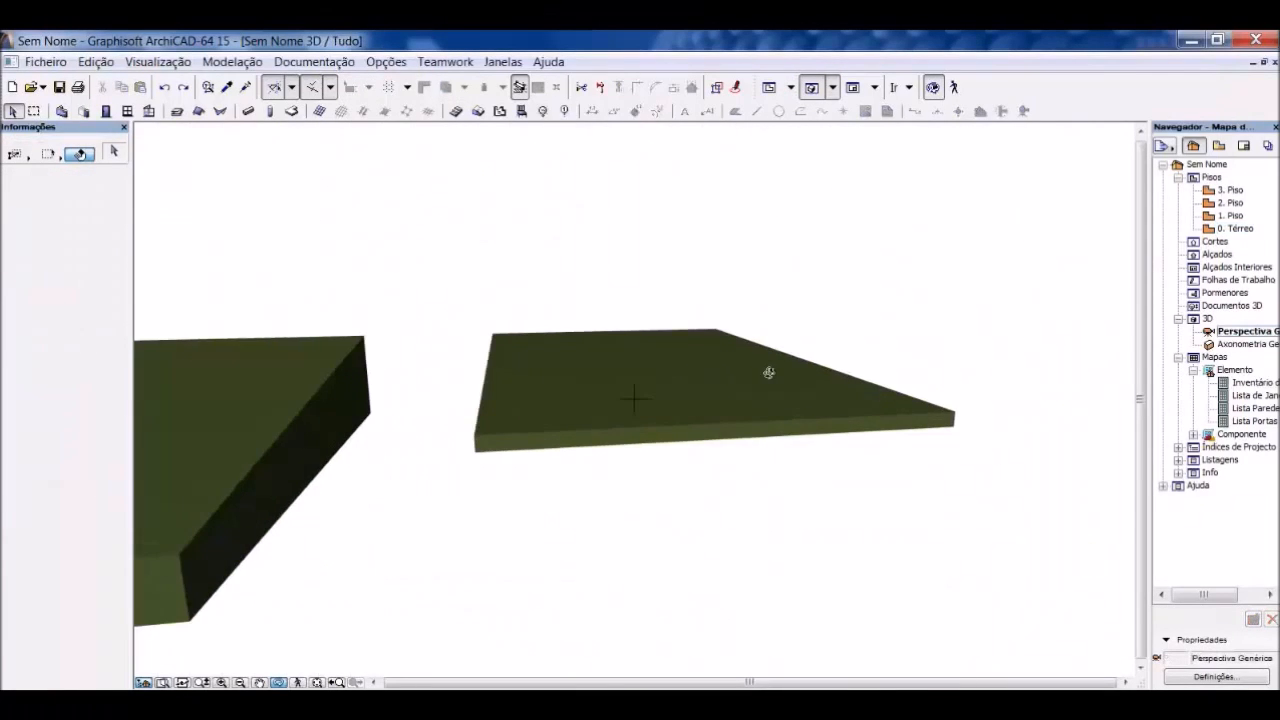
# Step: Give the third mesh a 5 m thickness, with its top elevation at 5 m and its base at 0
pyautogui.press('F2')
pyautogui.click(586, 376)
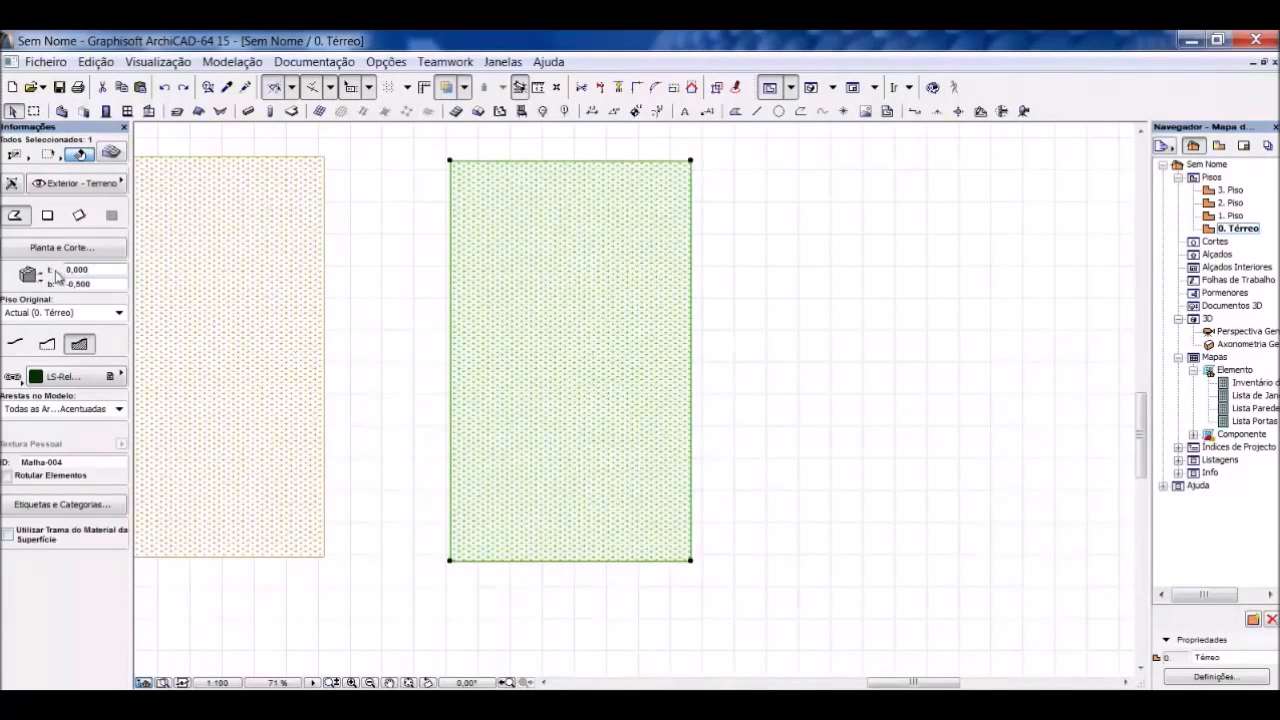
pyautogui.moveTo(108, 285); pyautogui.dragTo(35, 290)
pyautogui.write('5')
pyautogui.press('Return')
# Step: Set the height of the third mesh's right edge to -3 m and inspect the sideways slope in 3D
pyautogui.click(690, 368)
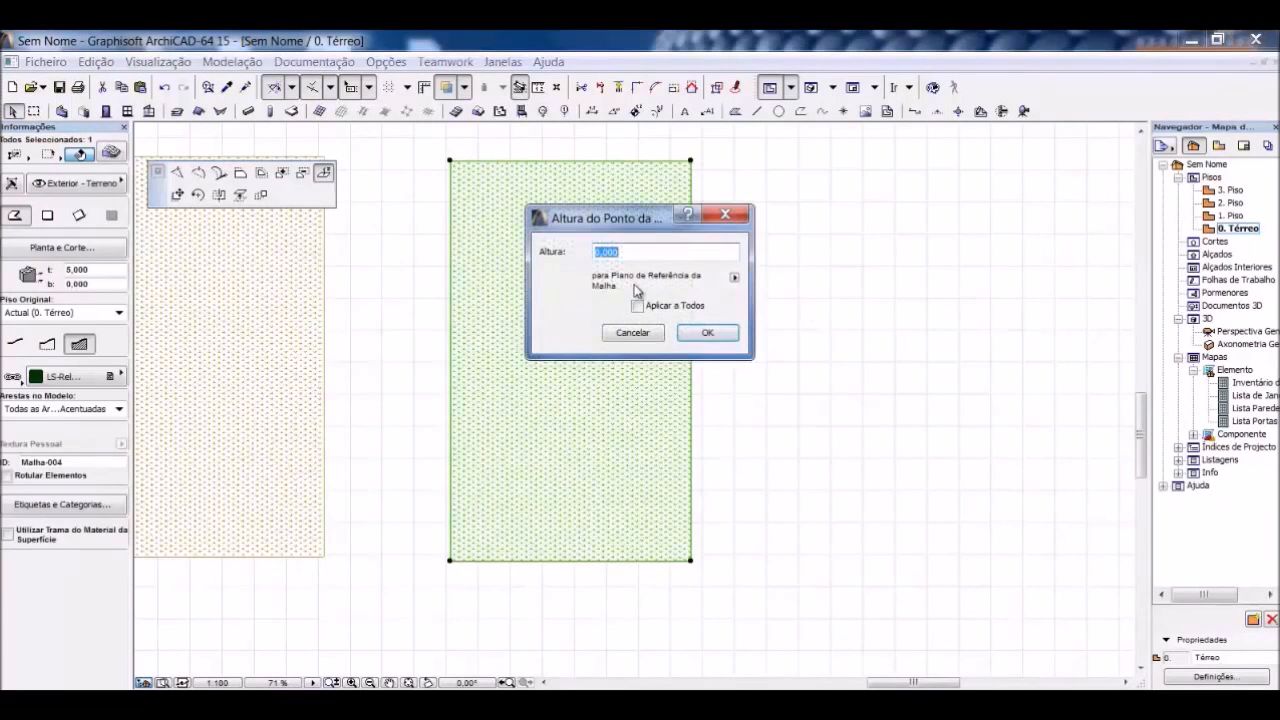
pyautogui.write('-3')
pyautogui.press('Return')
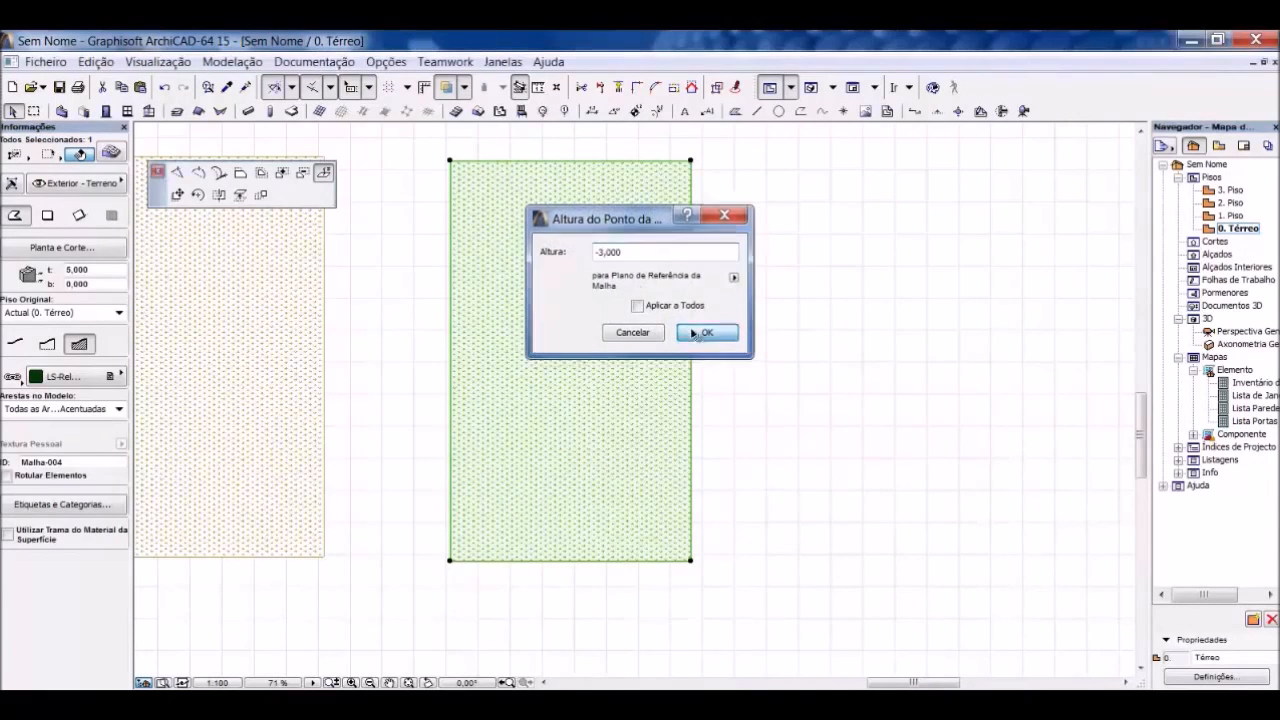
pyautogui.click(789, 341)
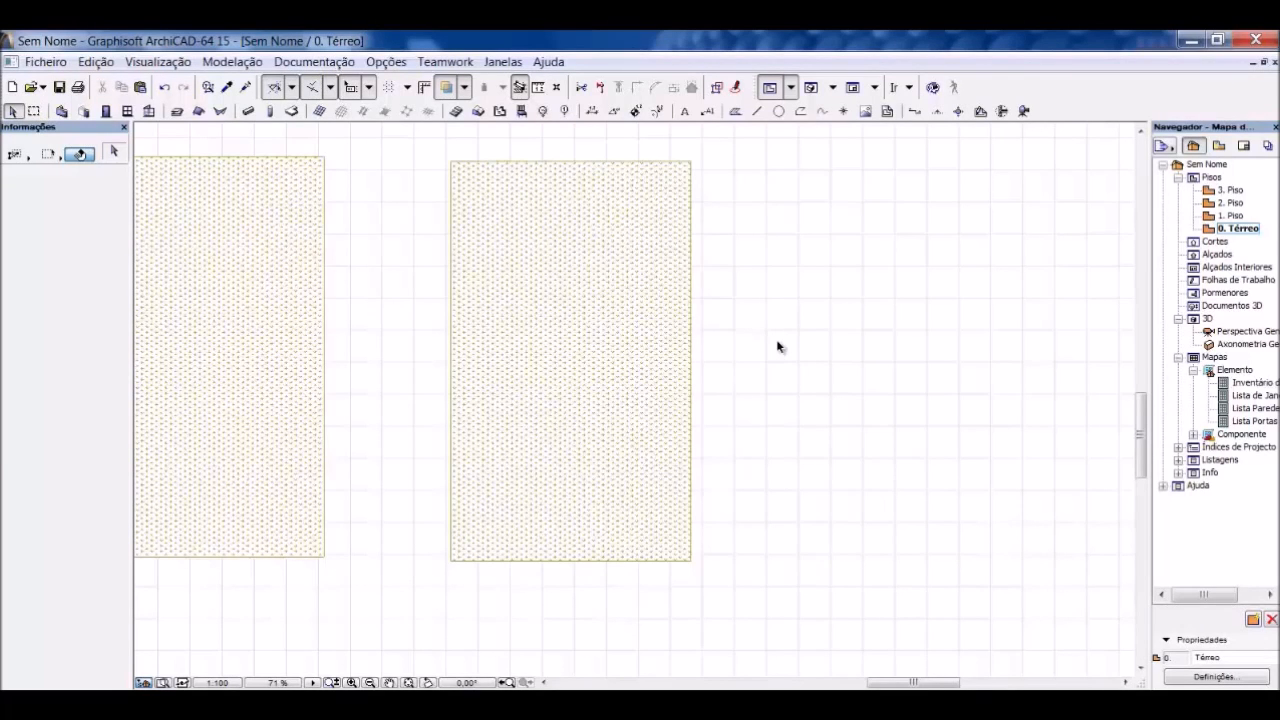
pyautogui.press('F3')
pyautogui.moveTo(714, 429); pyautogui.dragTo(854, 474)
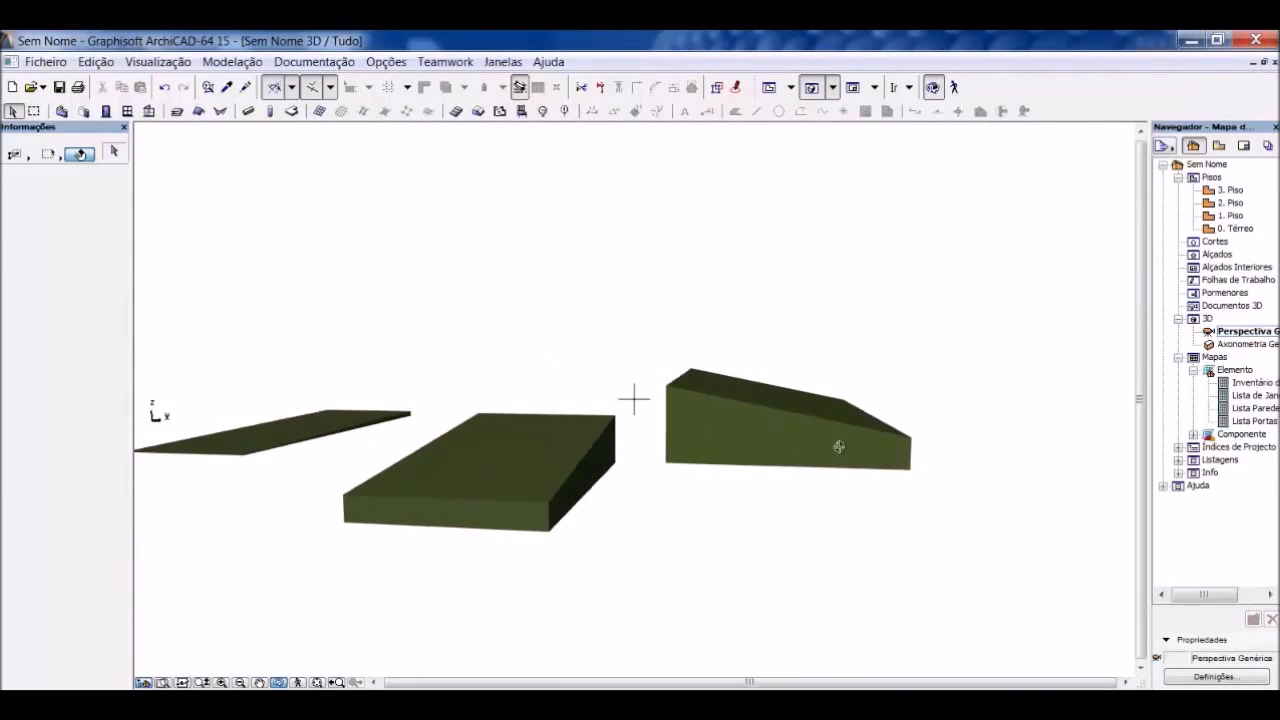
pyautogui.scroll(1, 839, 447)
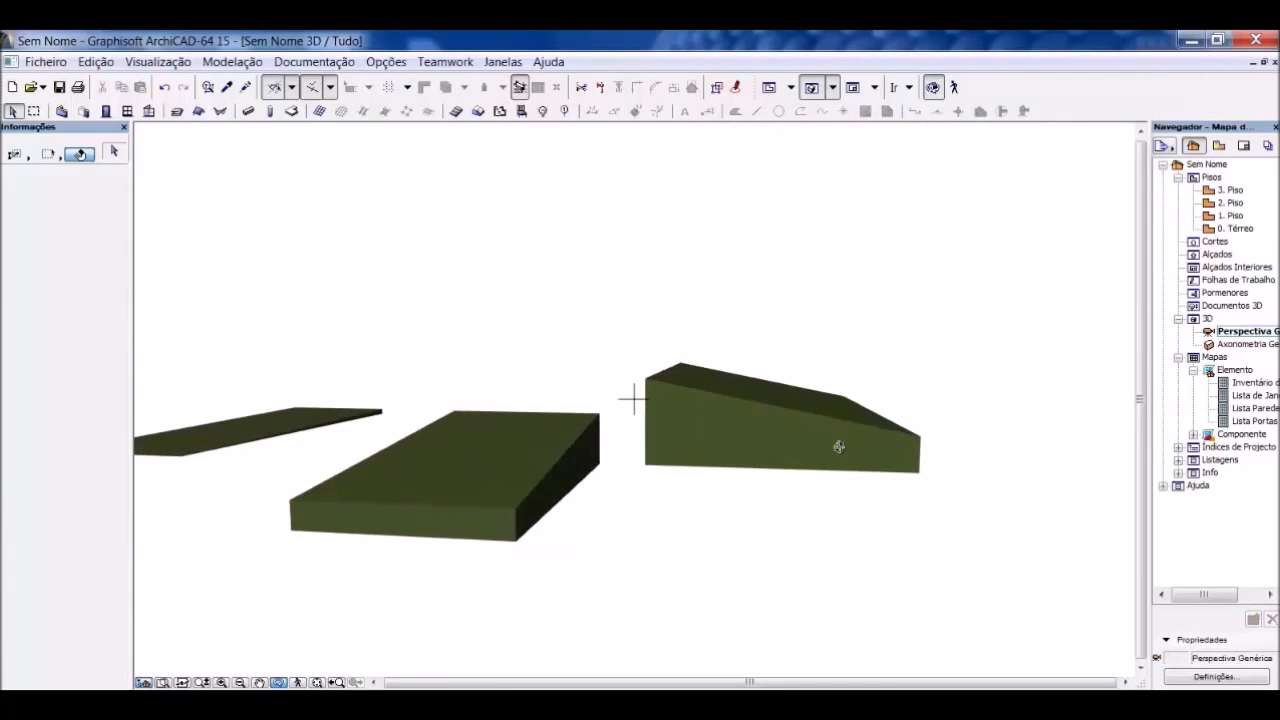
# Step: Draw a fourth rectangular mesh, 15 m wide and about 25 m long, beside the third mesh on the ground floor plan
pyautogui.press('F2')
pyautogui.scroll(-3, 509, 371)
pyautogui.scroll(2, 524, 400)
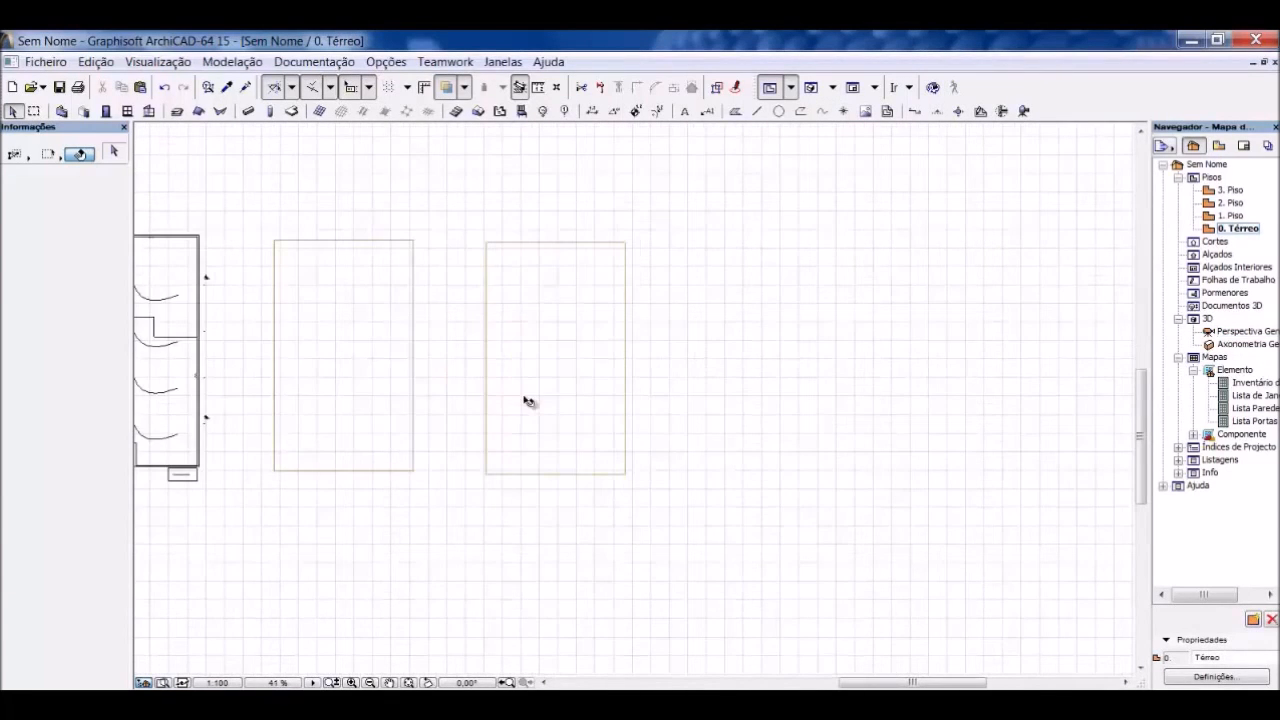
pyautogui.scroll(-1, 500, 357)
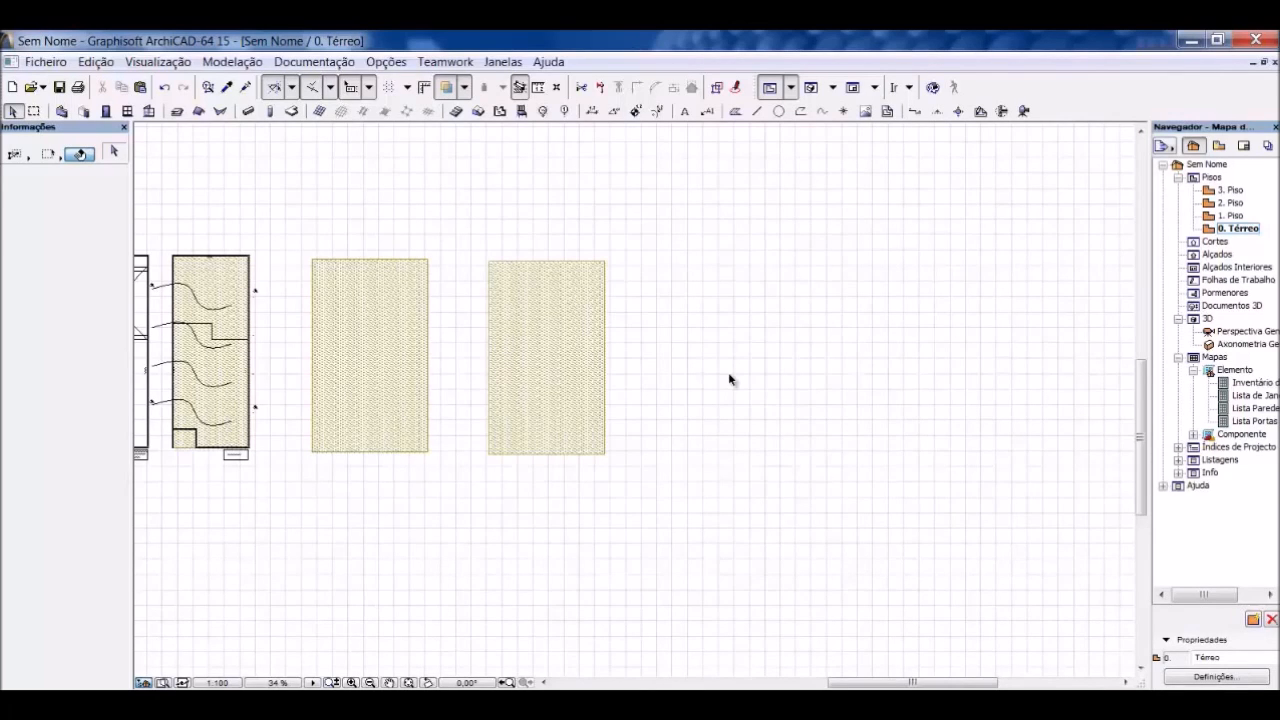
pyautogui.click(478, 111)
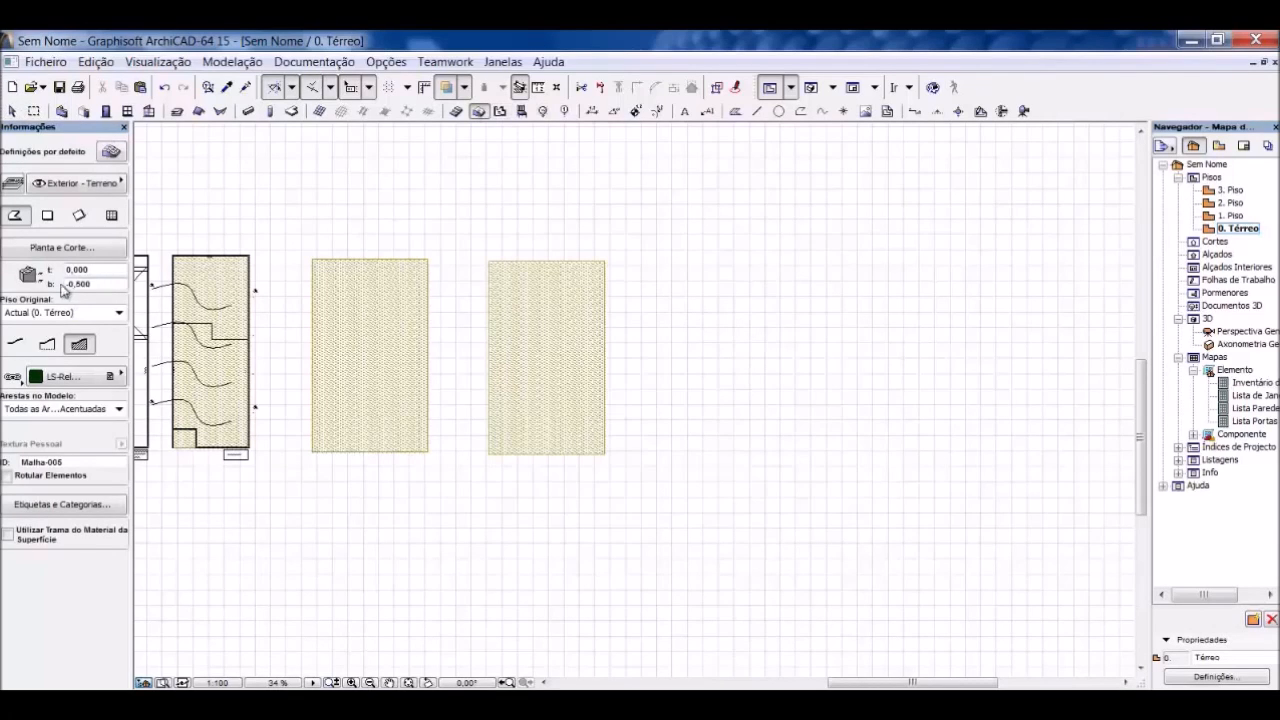
pyautogui.click(676, 263)
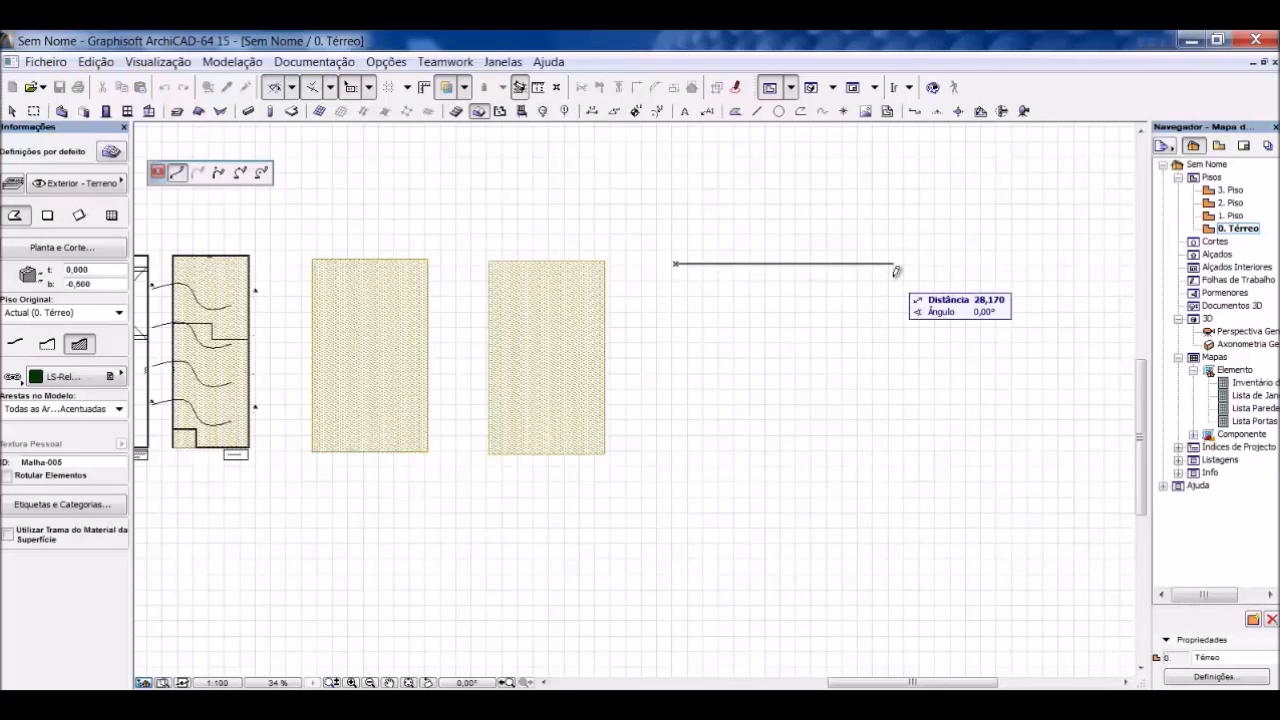
pyautogui.write('15')
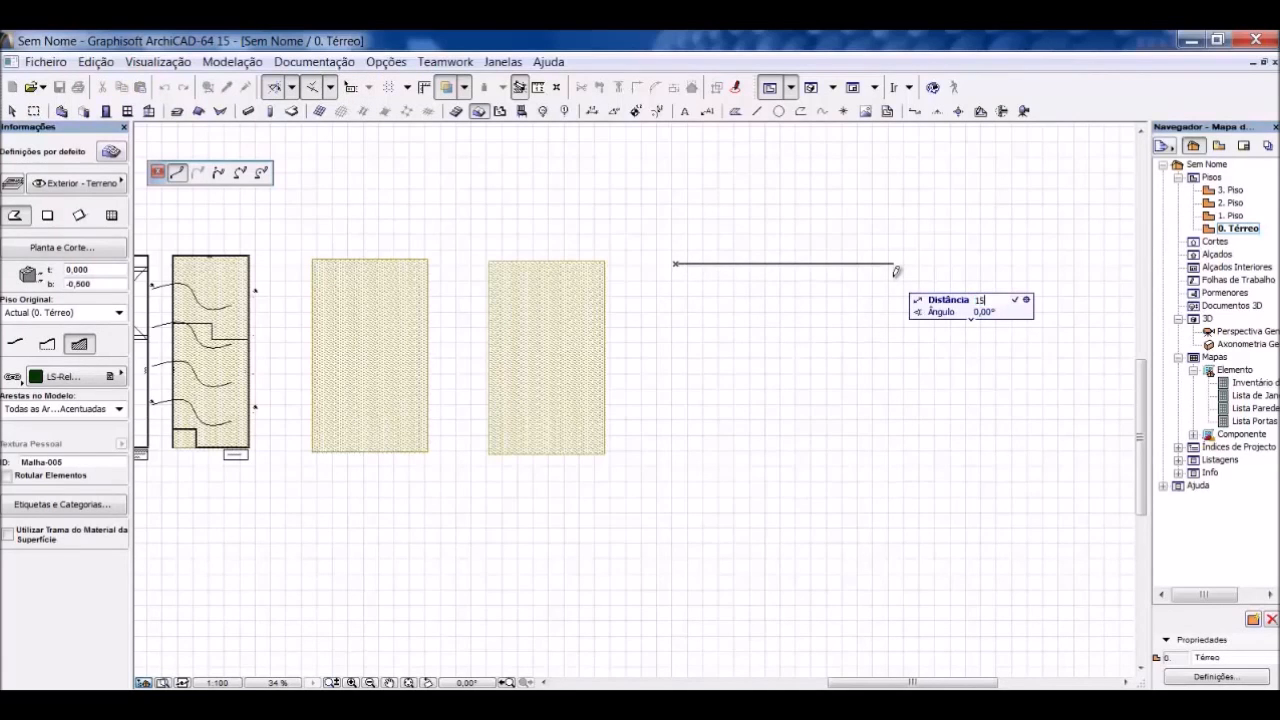
pyautogui.press('Return')
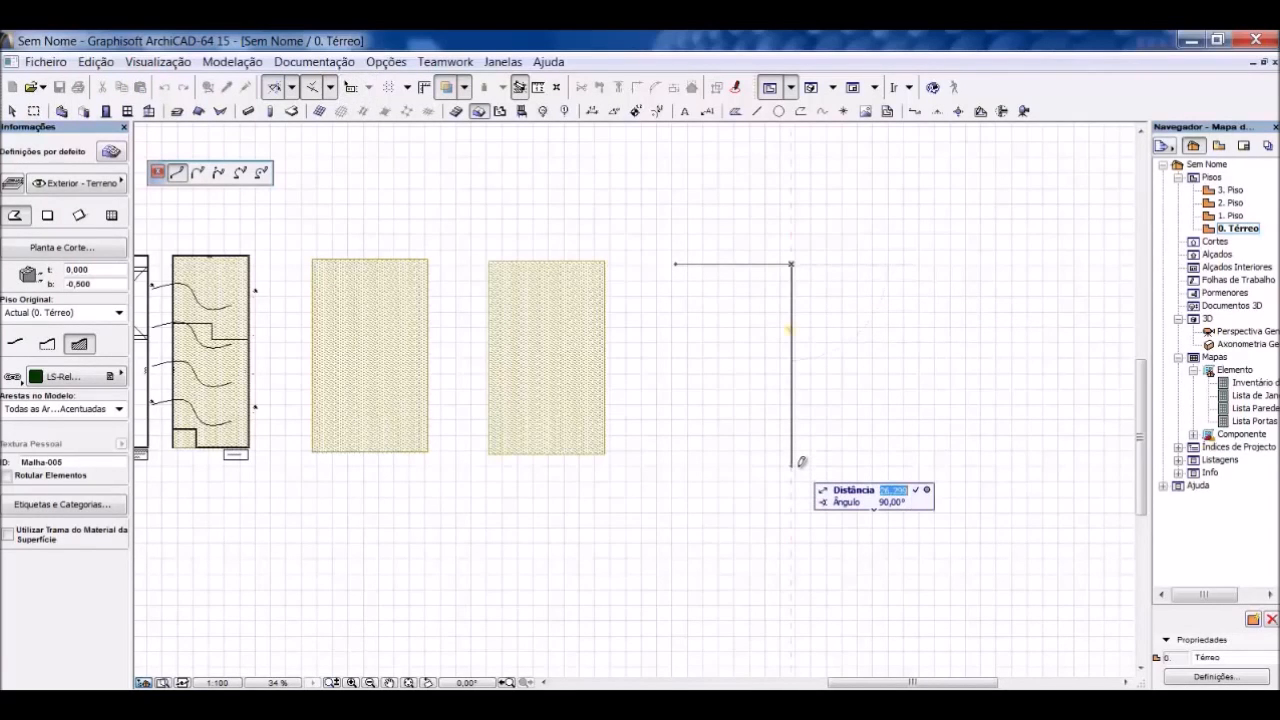
pyautogui.click(793, 458)
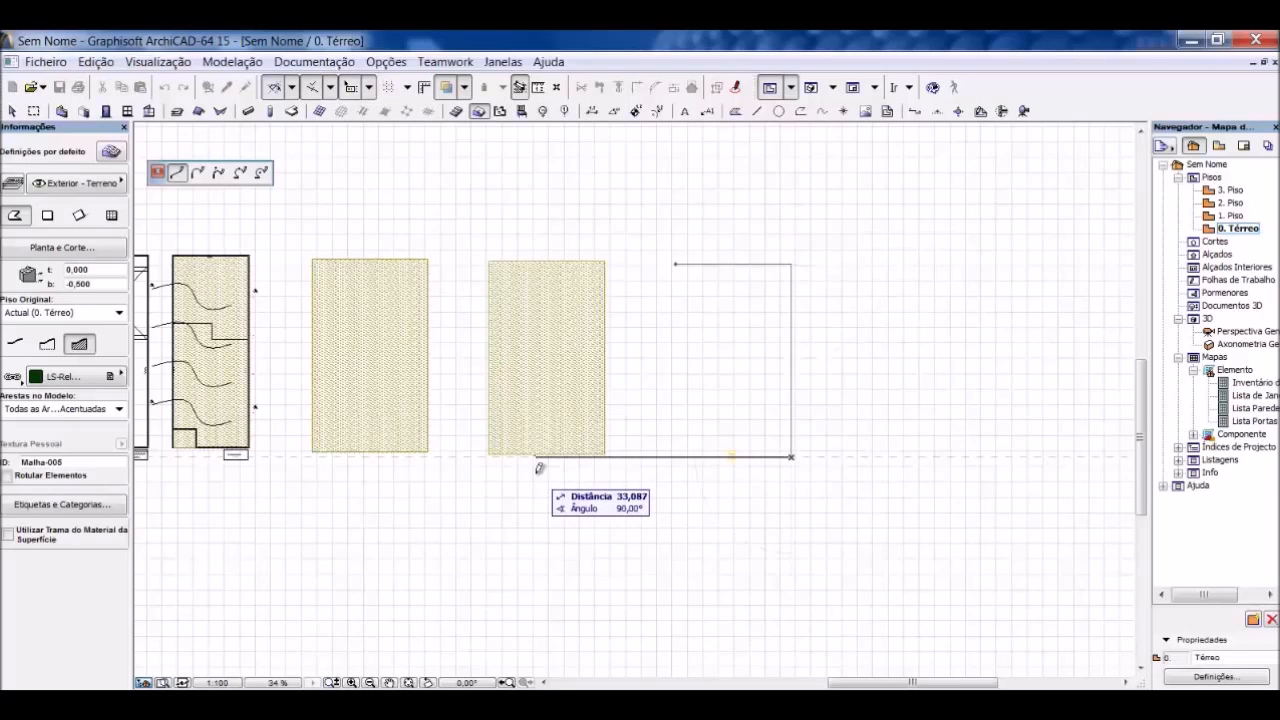
pyautogui.write('15')
pyautogui.press('Return')
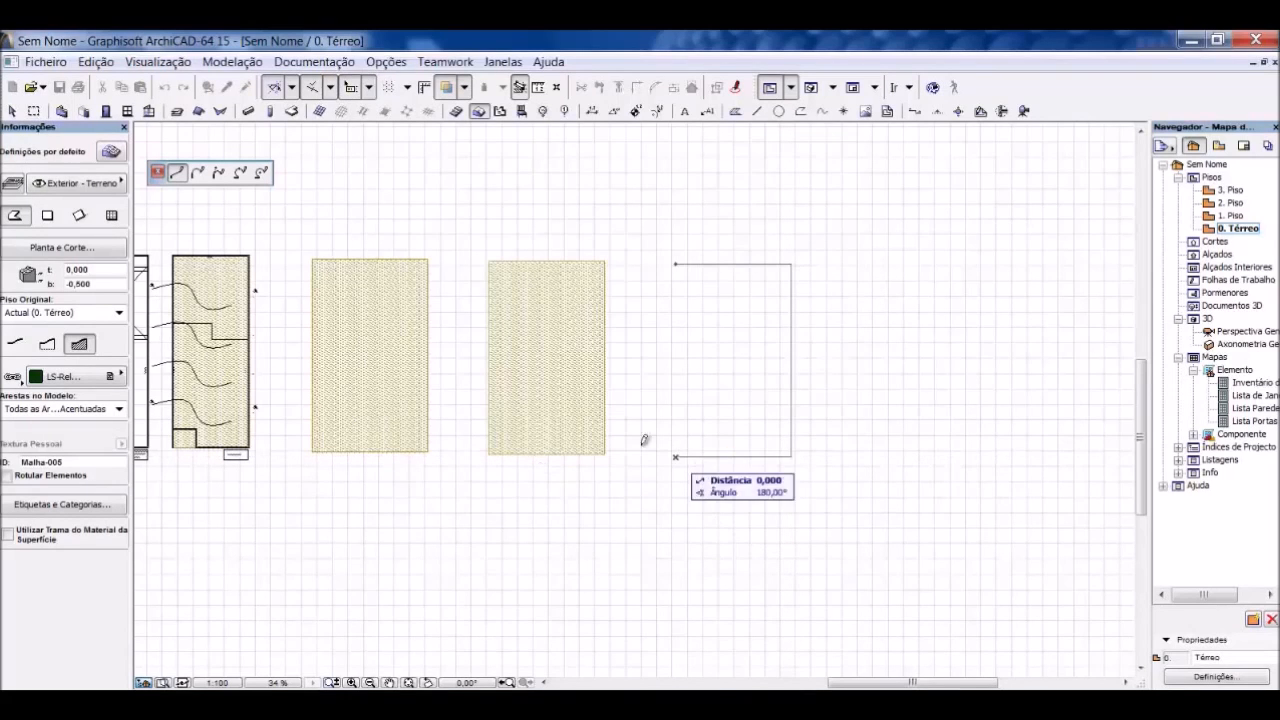
pyautogui.click(676, 265)
pyautogui.scroll(2, 803, 363)
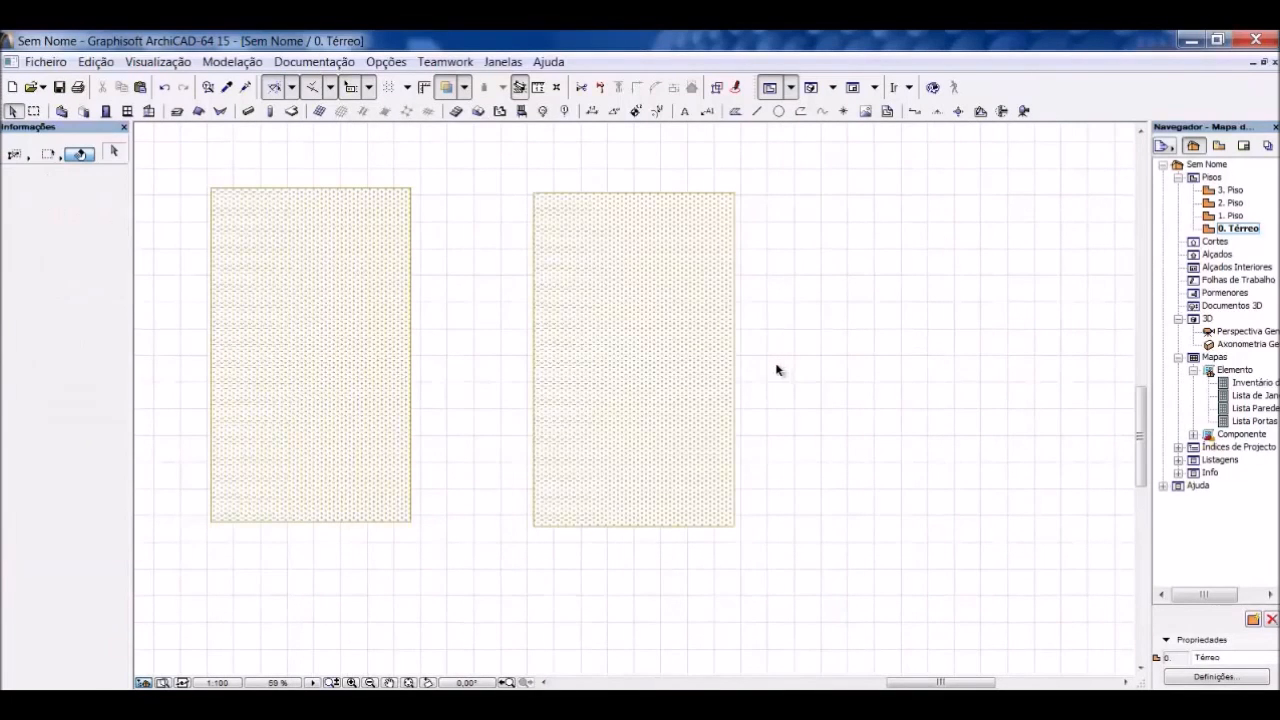
# Step: Examine the fourth mesh in 3D from several angles and compare its surface and thickness with the sloped meshes
pyautogui.keyDown('shift'); pyautogui.click(700, 337); pyautogui.keyUp('shift')
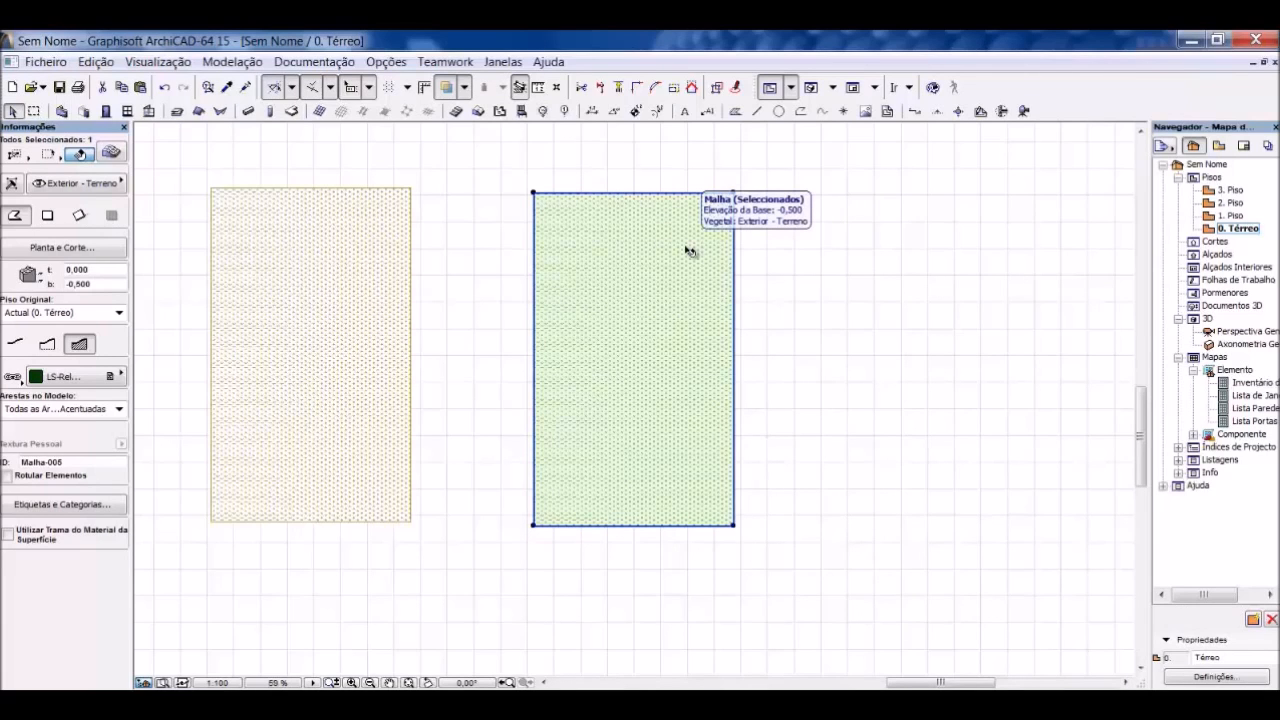
pyautogui.click(754, 420)
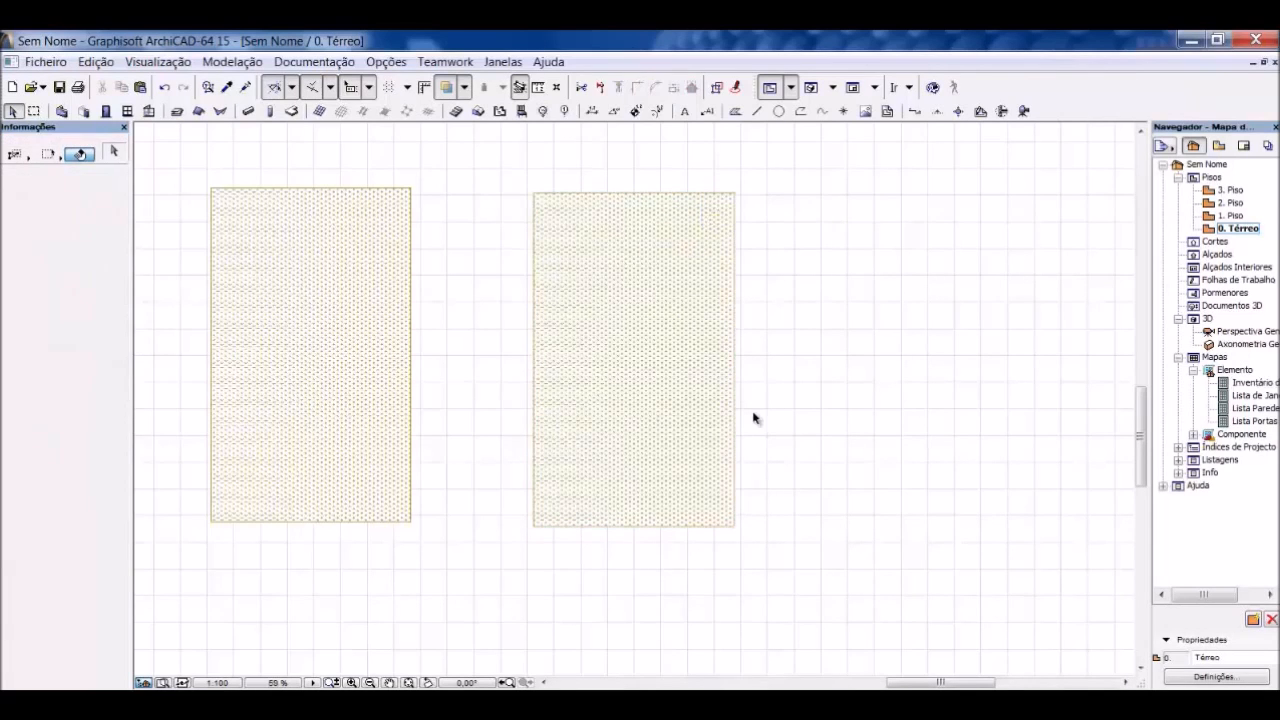
pyautogui.press('F3')
pyautogui.scroll(-3, 271, 451)
pyautogui.scroll(5, 888, 491)
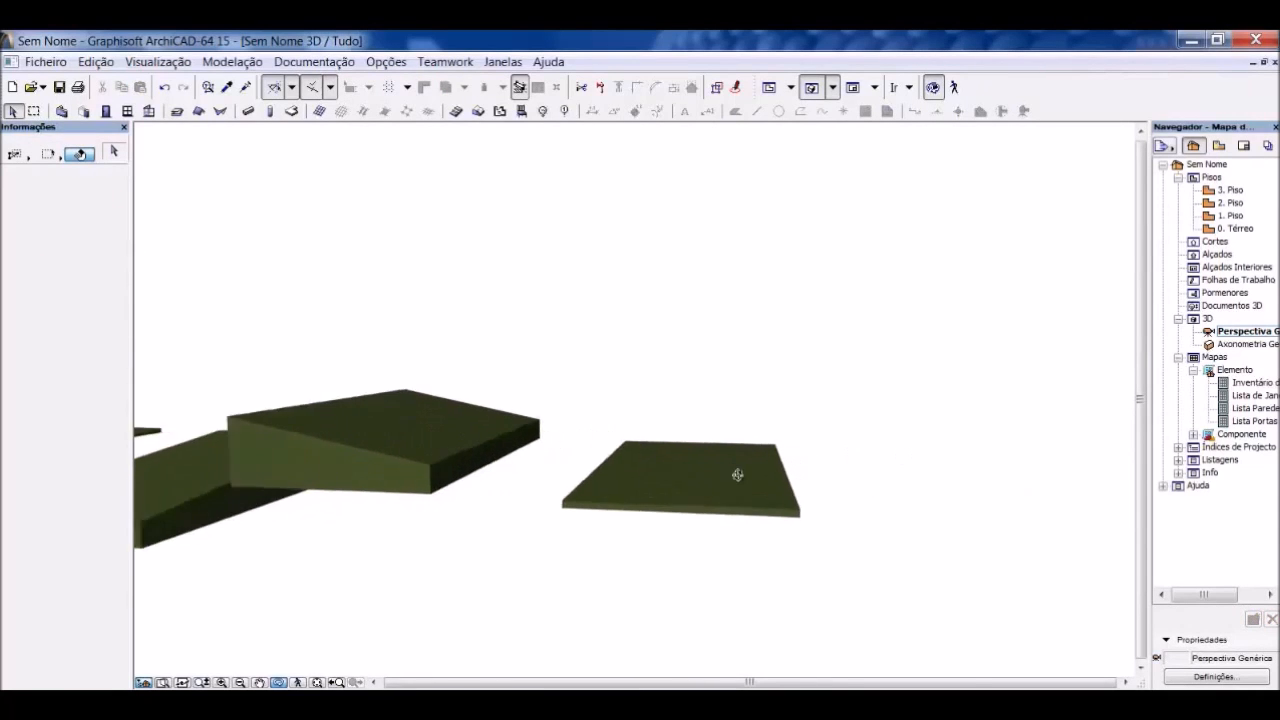
pyautogui.moveTo(763, 508); pyautogui.dragTo(837, 509)
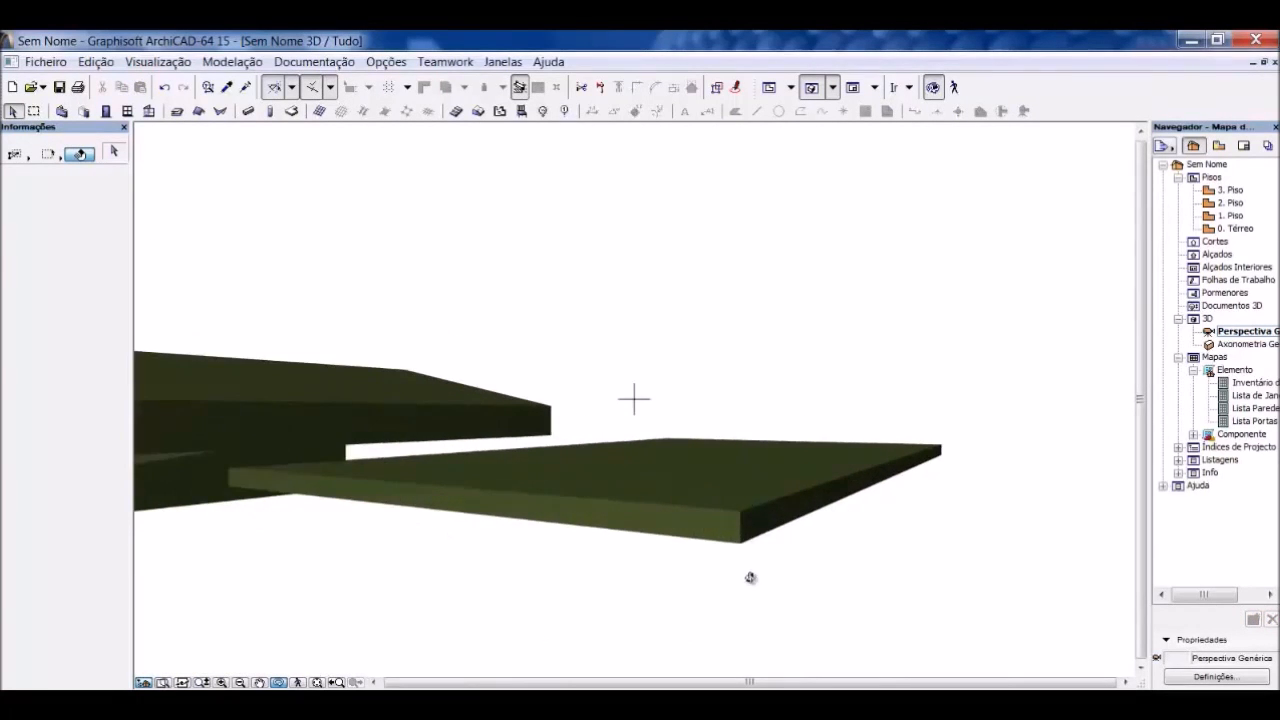
pyautogui.moveTo(871, 554); pyautogui.dragTo(700, 517)
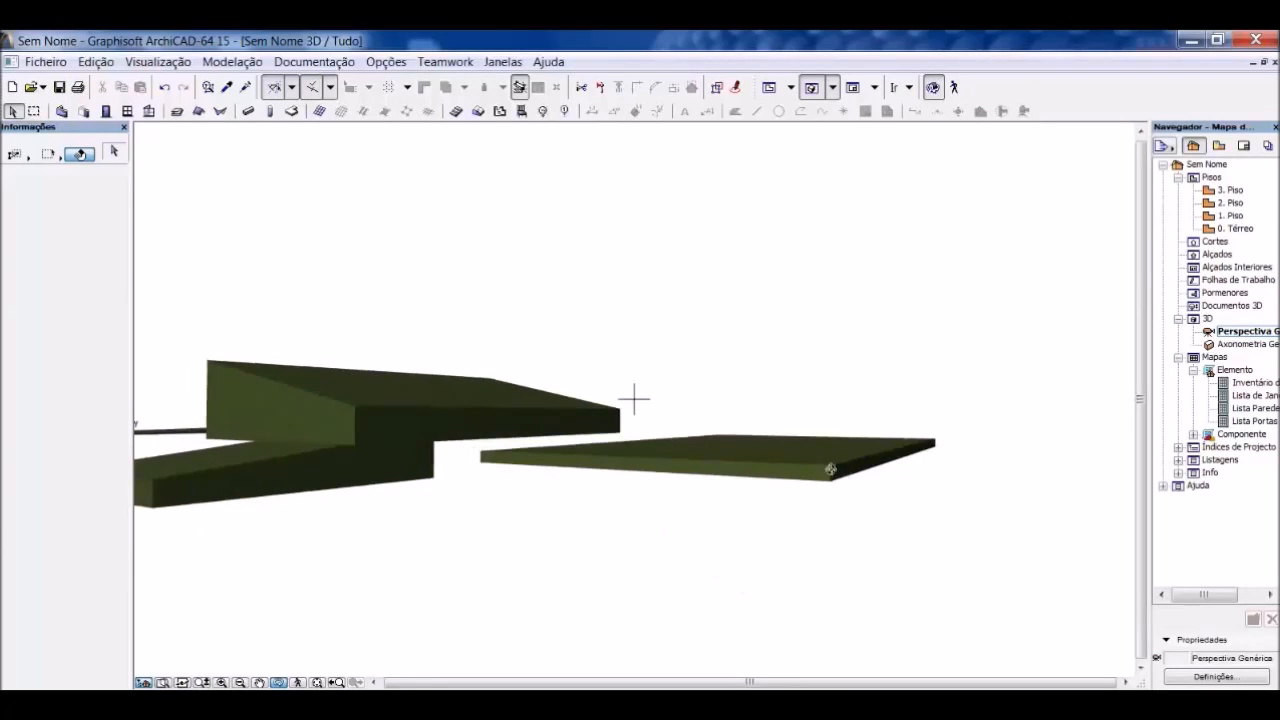
pyautogui.moveTo(837, 511); pyautogui.dragTo(777, 483)
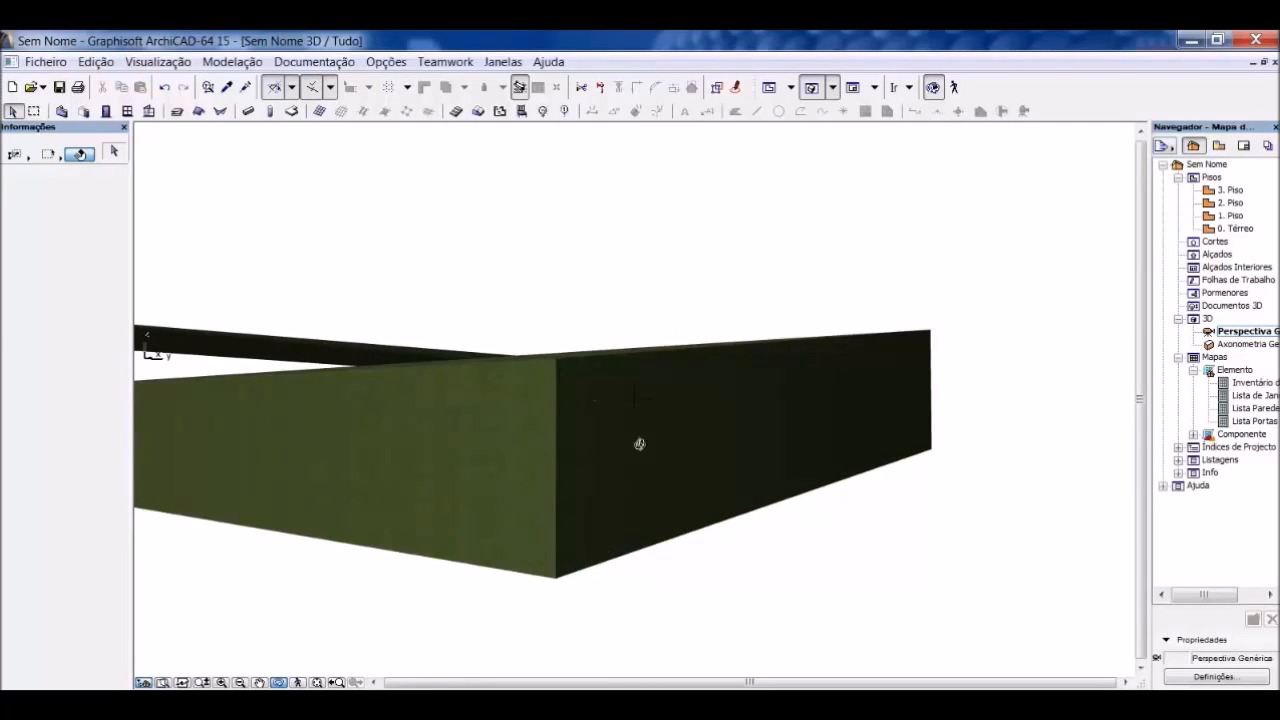
pyautogui.moveTo(561, 505); pyautogui.dragTo(584, 481)
pyautogui.moveTo(679, 446); pyautogui.dragTo(557, 434)
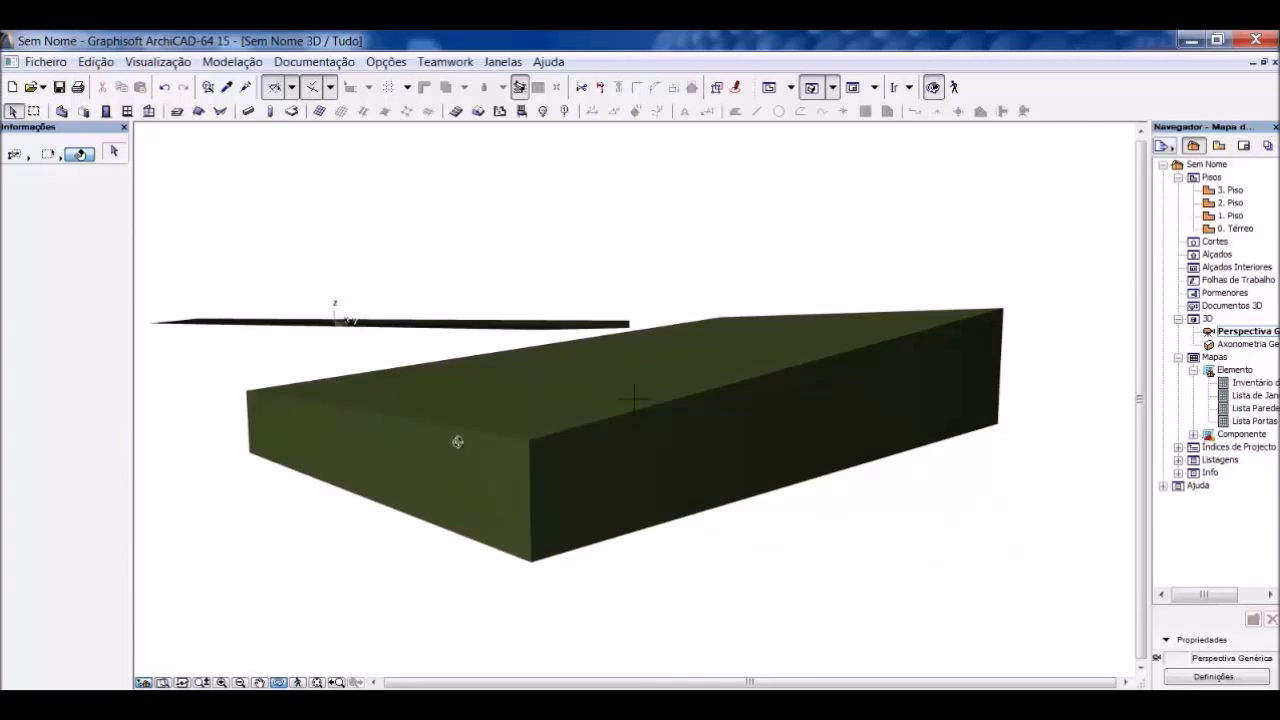
pyautogui.moveTo(509, 442); pyautogui.dragTo(920, 492)
# Step: Set the height of the fourth mesh's upper edge to 0 and inspect it beside the other meshes in 3D
pyautogui.press('F2')
pyautogui.scroll(-2, 609, 409)
pyautogui.scroll(3, 628, 263)
pyautogui.click(625, 274)
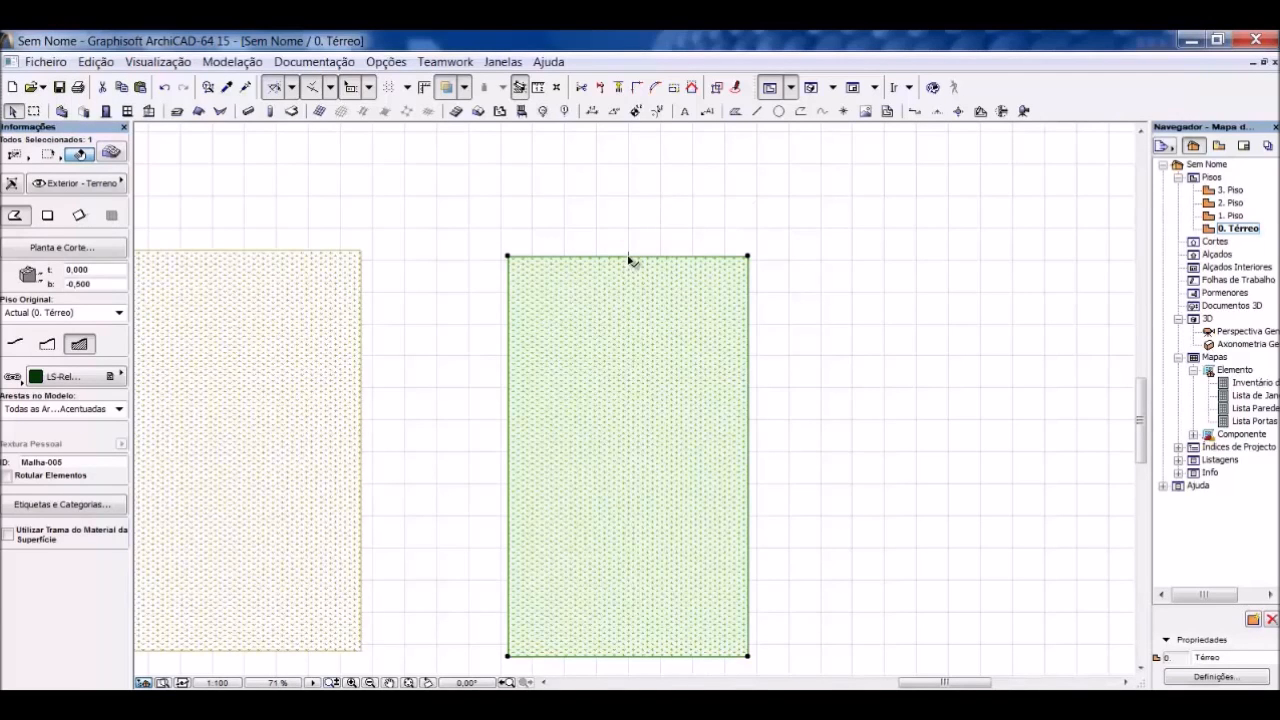
pyautogui.click(630, 258)
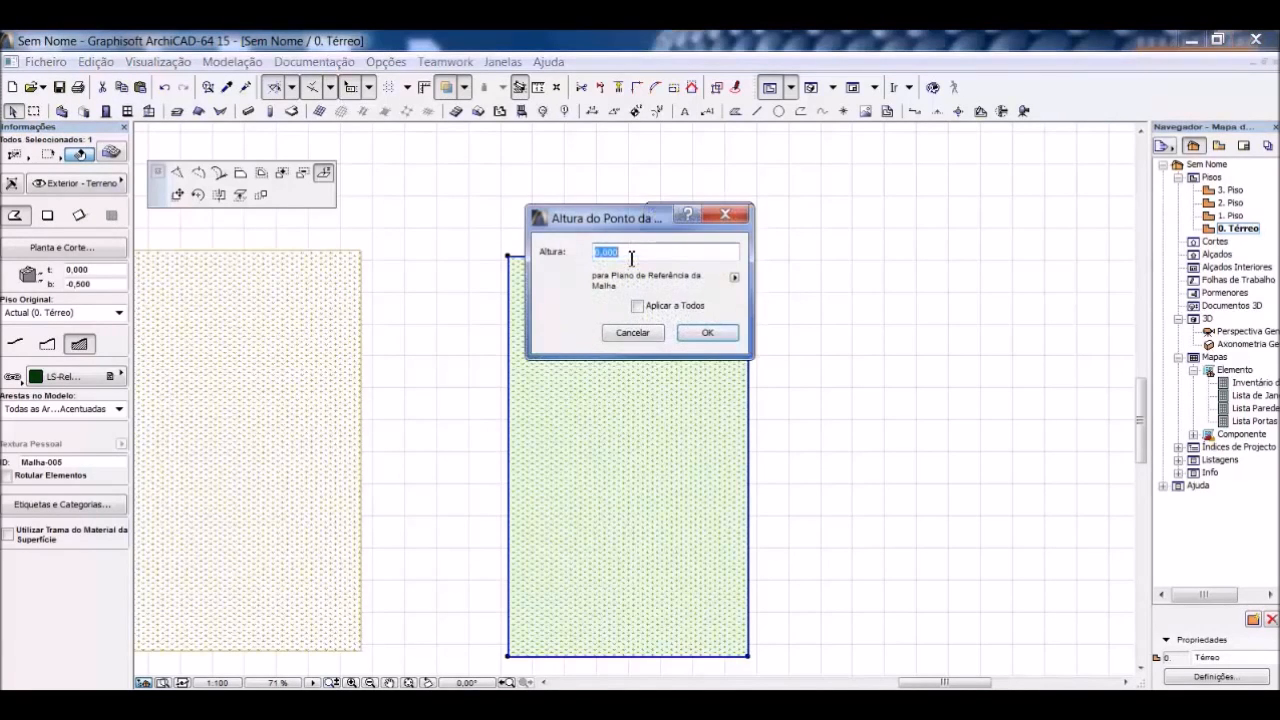
pyautogui.write('0')
pyautogui.click(707, 332)
pyautogui.click(840, 300)
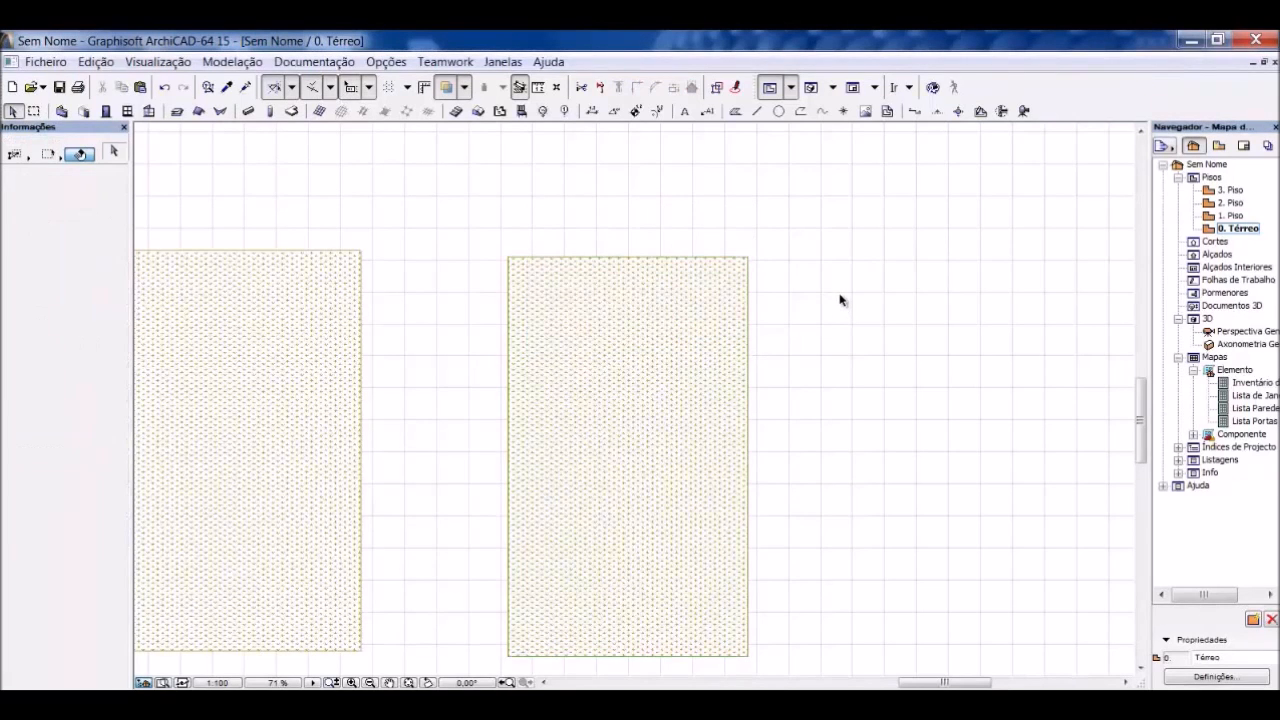
pyautogui.press('F3')
pyautogui.moveTo(840, 296); pyautogui.dragTo(216, 475)
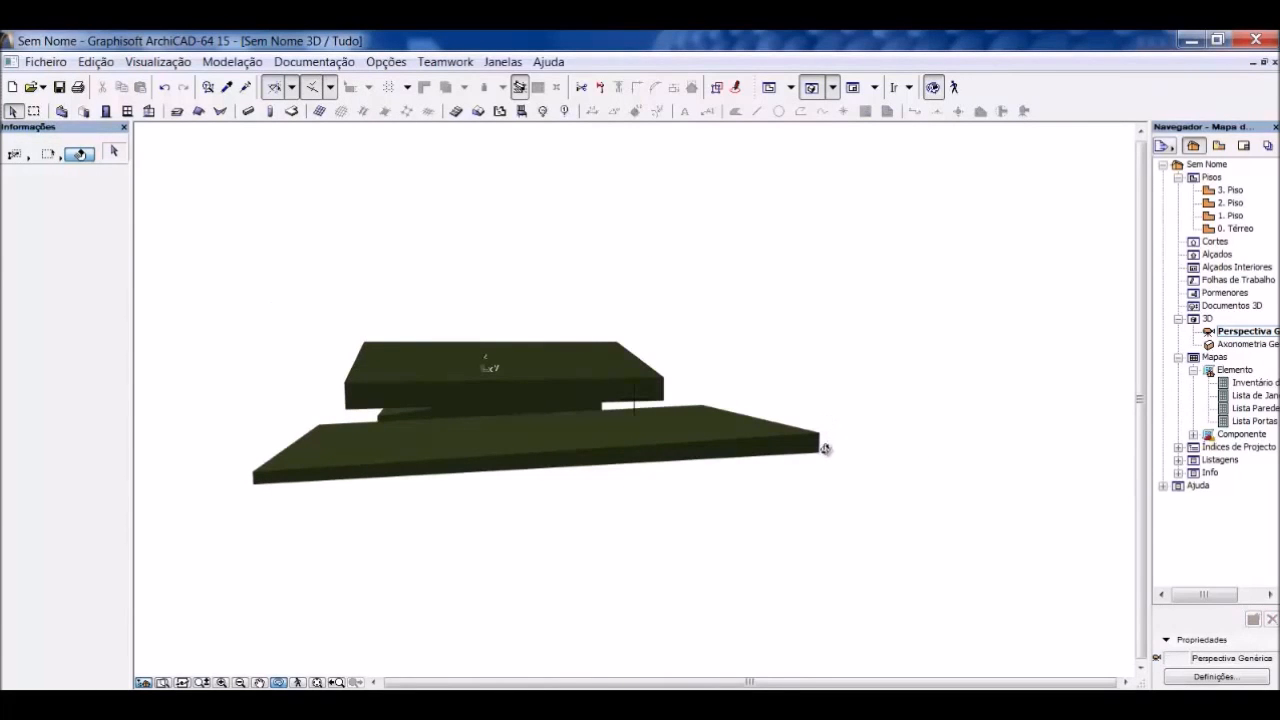
pyautogui.moveTo(455, 459); pyautogui.dragTo(900, 464)
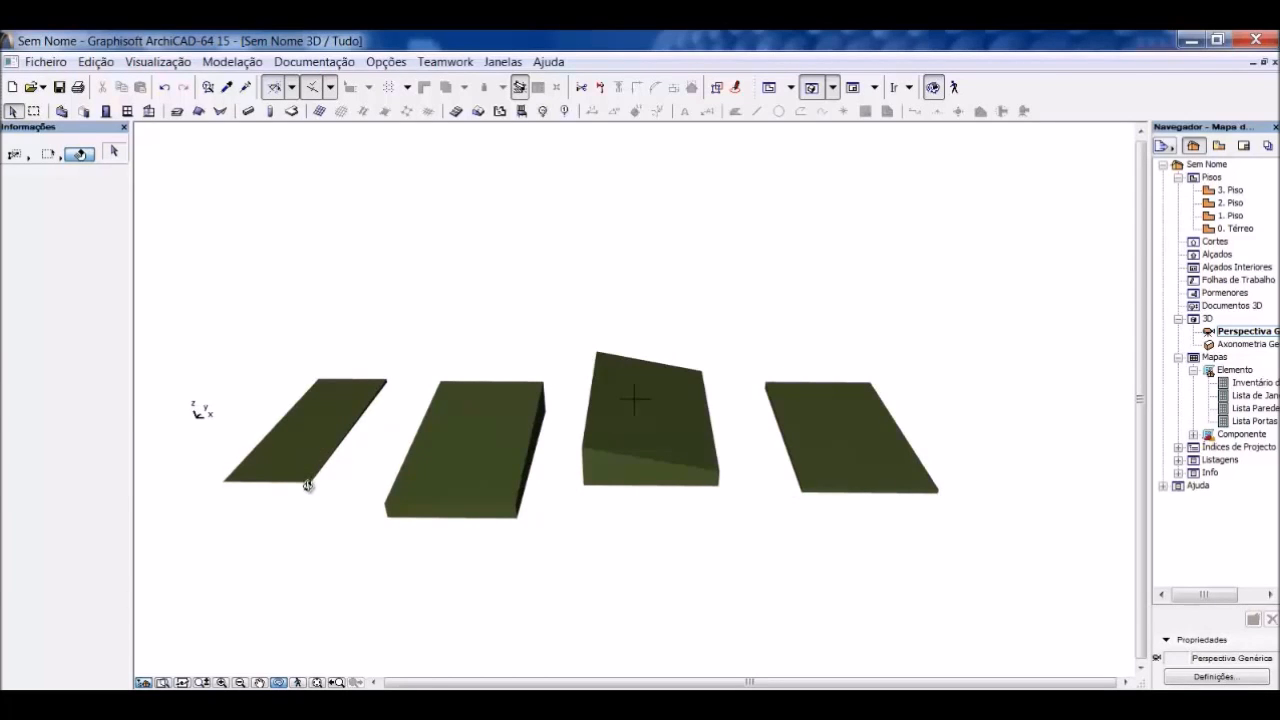
# Step: Delete the three separate rectangular meshes from the ground floor plan, keeping the mesh on the topography lot
pyautogui.press('F2')
pyautogui.scroll(-6, 886, 323)
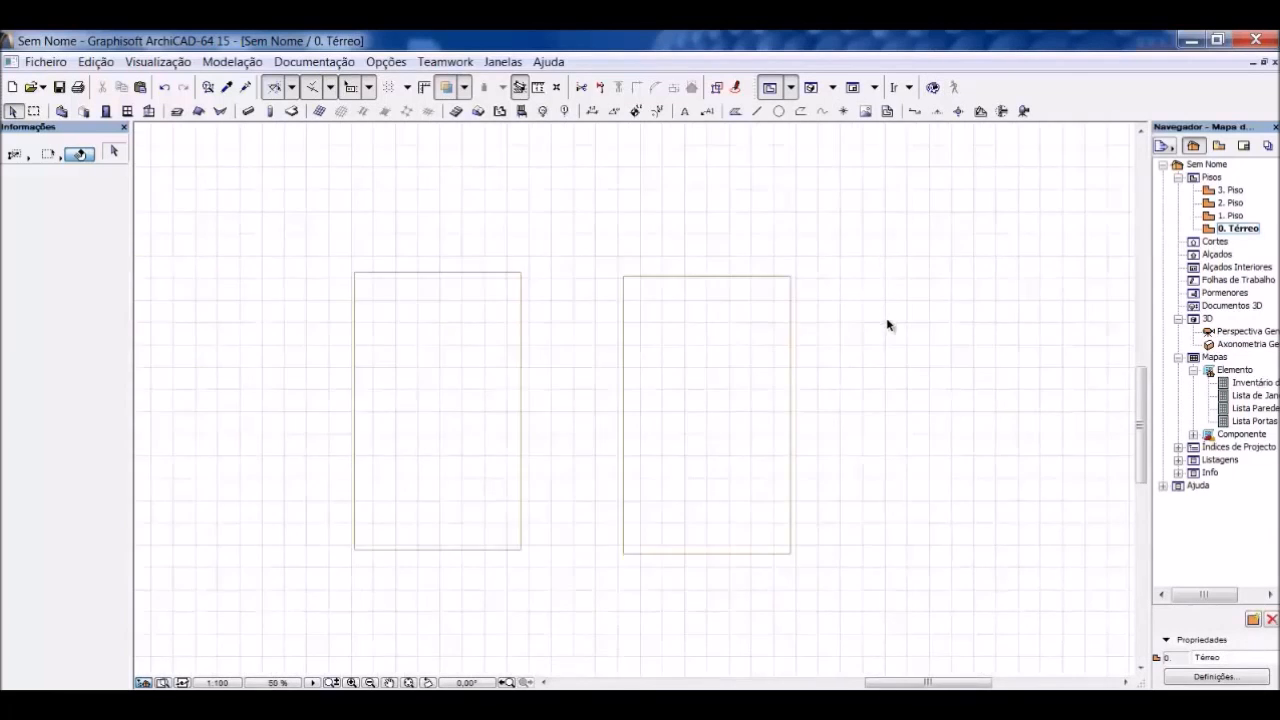
pyautogui.moveTo(884, 478); pyautogui.dragTo(496, 292)
pyautogui.click(496, 292)
pyautogui.moveTo(874, 390); pyautogui.dragTo(505, 255)
pyautogui.press('Delete')
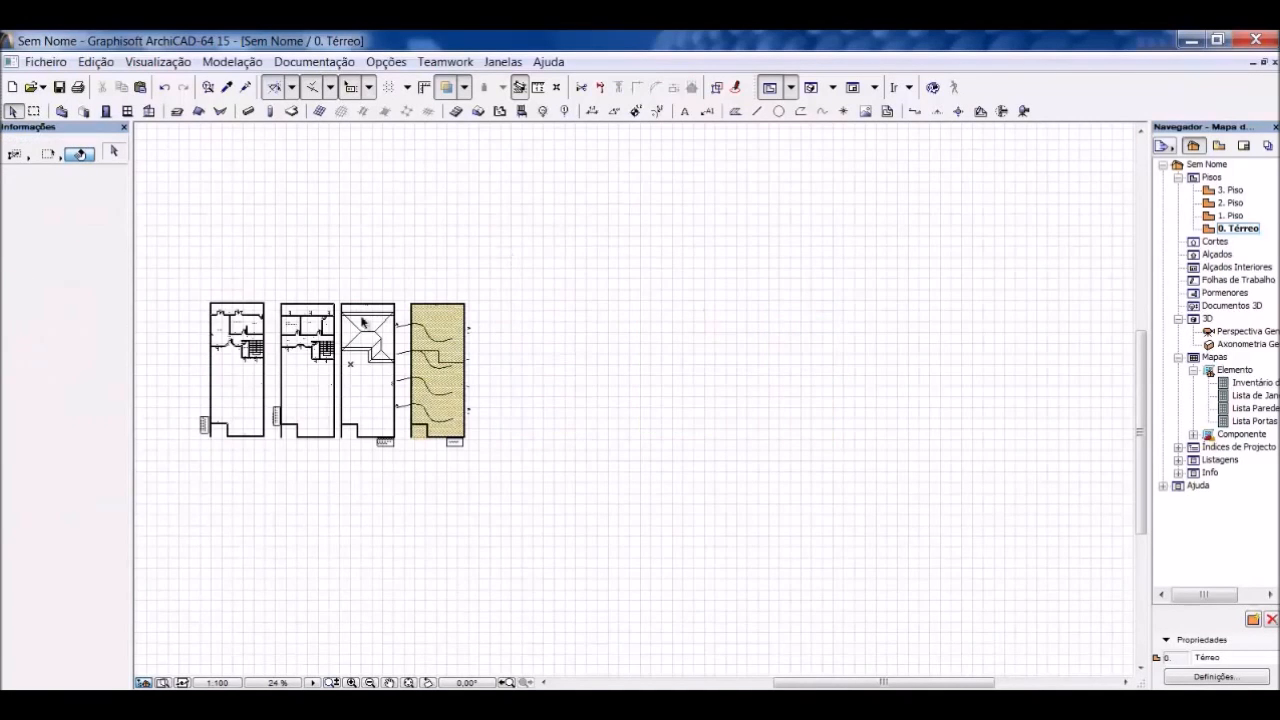
pyautogui.scroll(4, 275, 351)
pyautogui.moveTo(409, 386); pyautogui.dragTo(543, 360, button='middle')
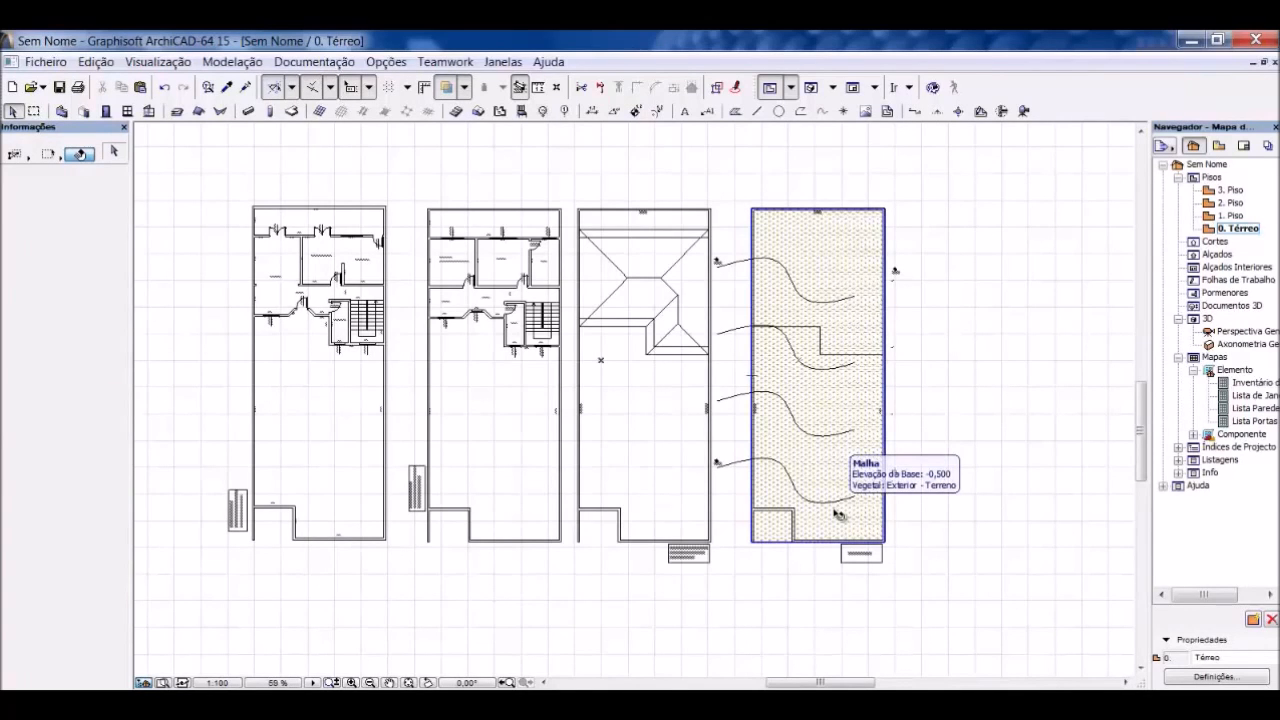
pyautogui.scroll(-1, 770, 488)
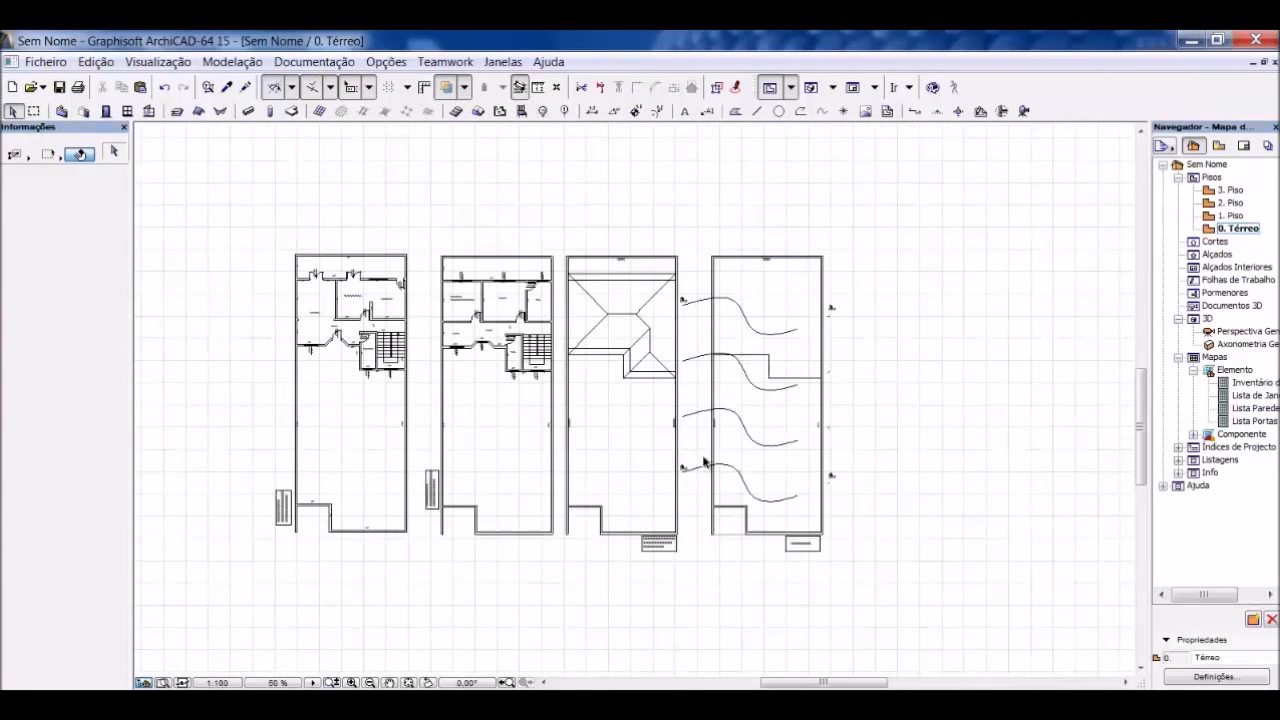